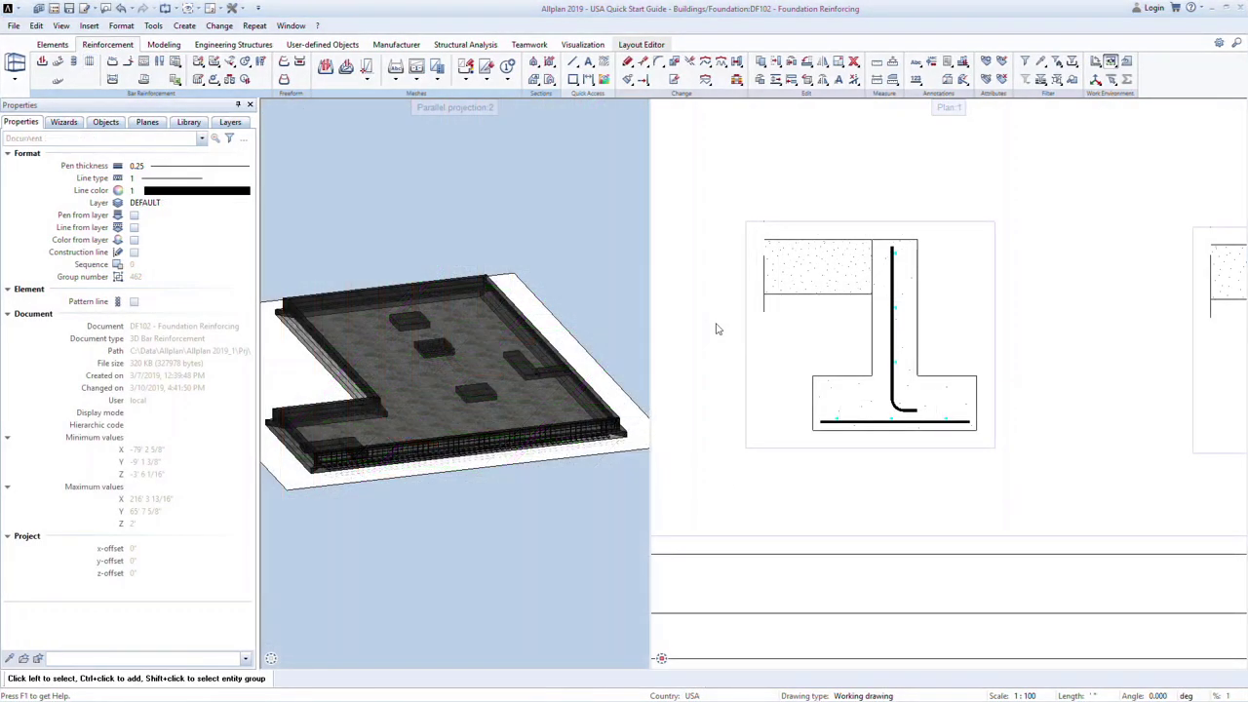
# Step: Zoom out and pan over sections 1-1 to 4-4, then zoom in on section 2-2
pyautogui.scroll(-5, 716, 329)
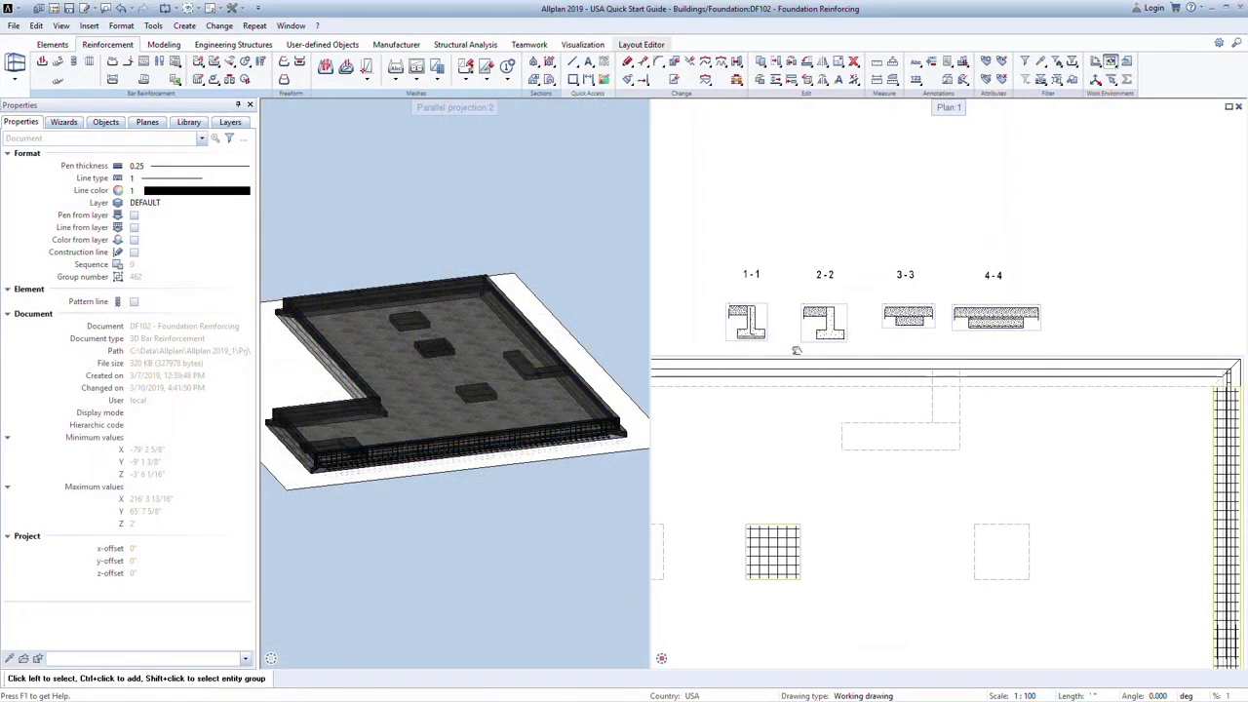
pyautogui.moveTo(796, 350); pyautogui.dragTo(976, 330, button='middle')
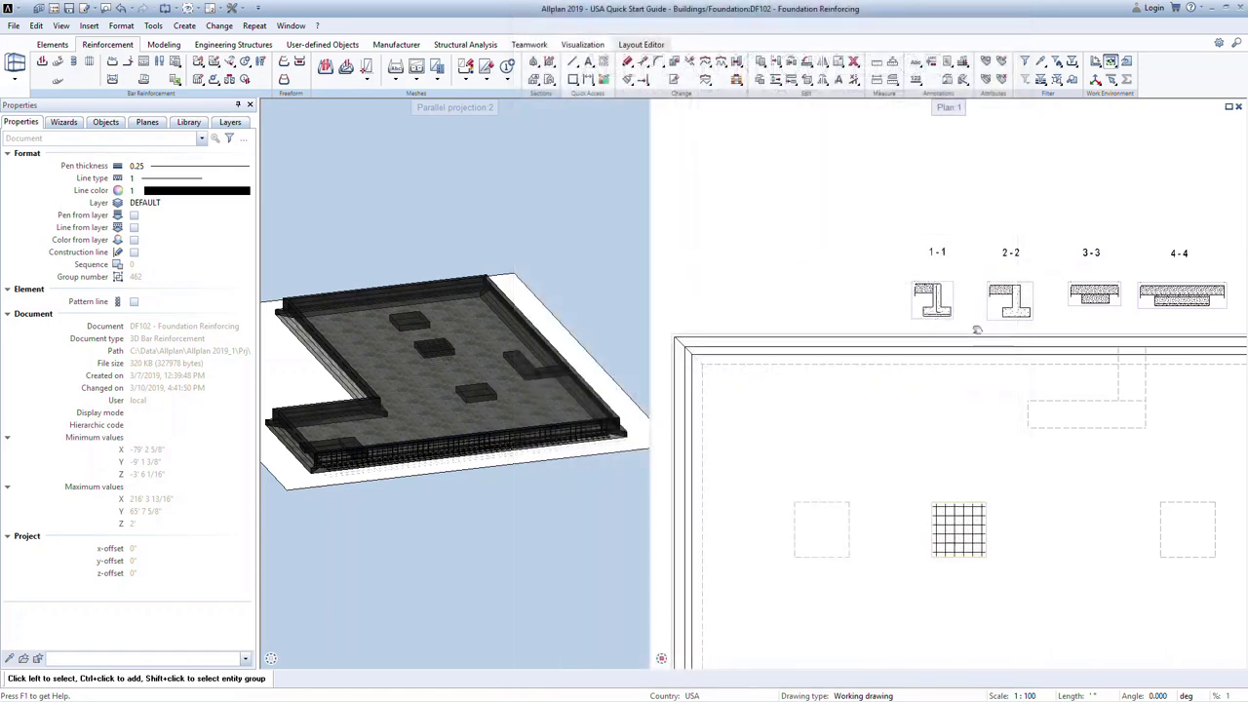
pyautogui.scroll(5, 1035, 312)
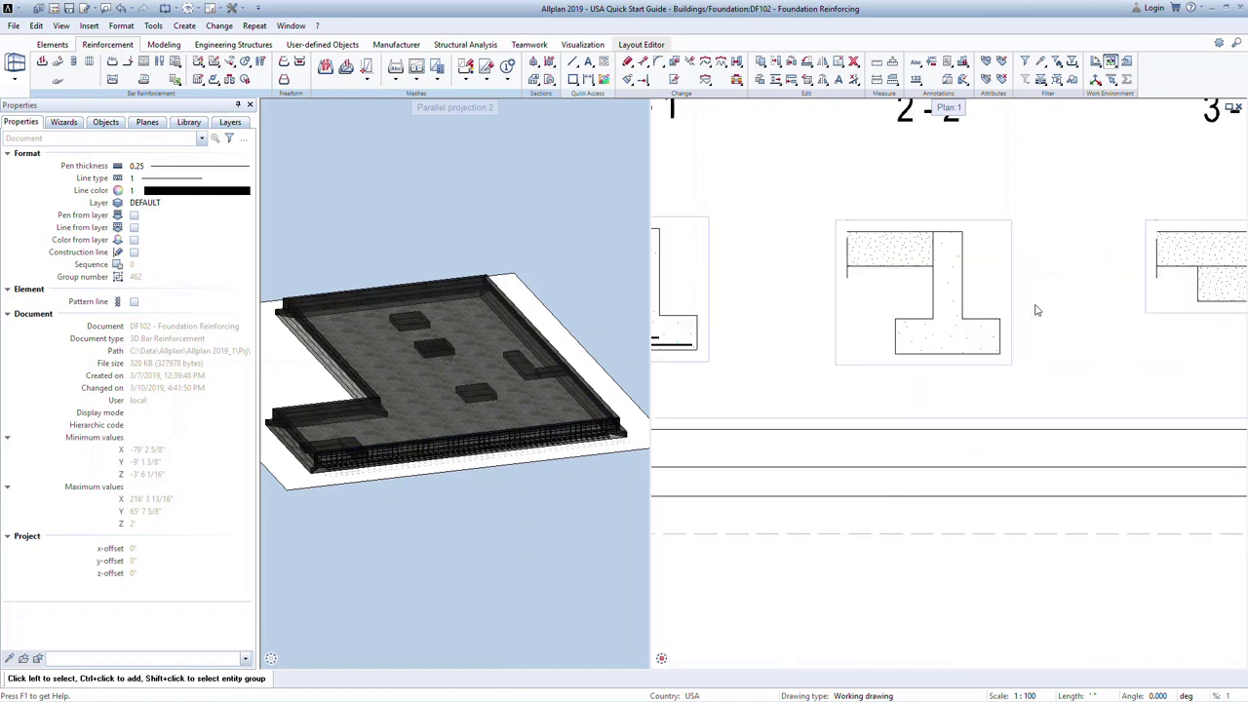
# Step: Start a new mark 7 bar shape using the Straight bar shape
pyautogui.click(43, 62)
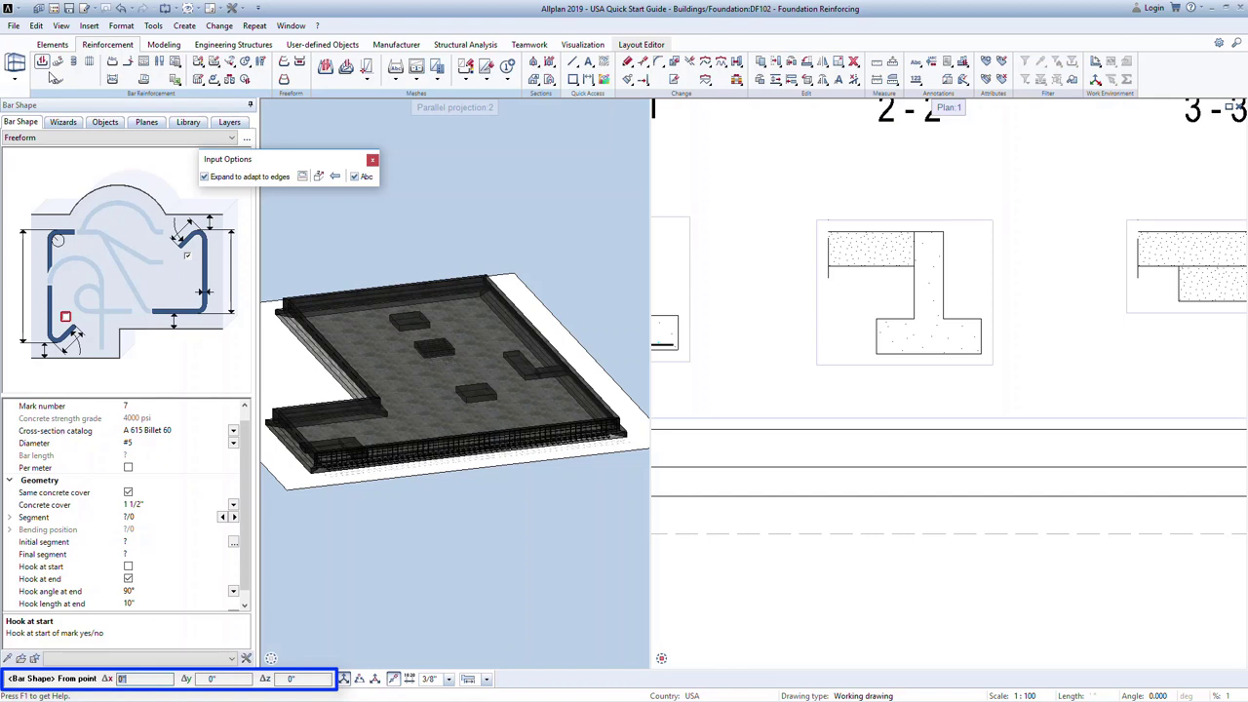
pyautogui.click(231, 138)
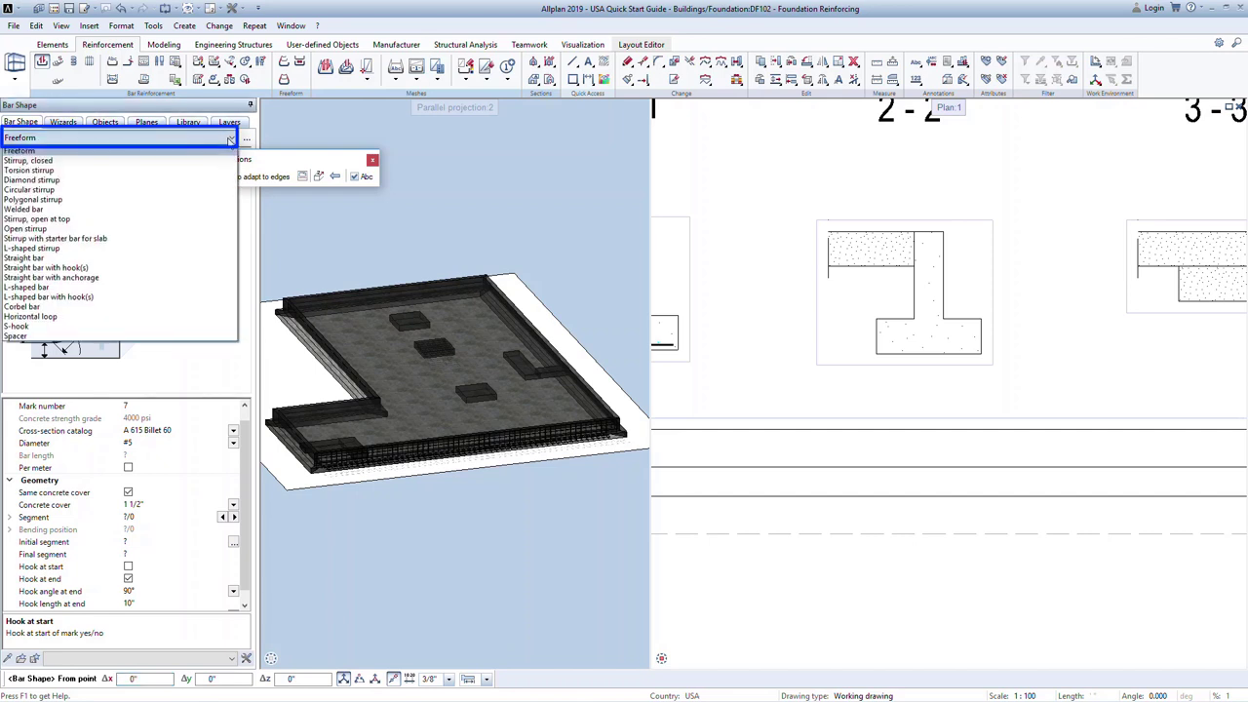
pyautogui.click(208, 257)
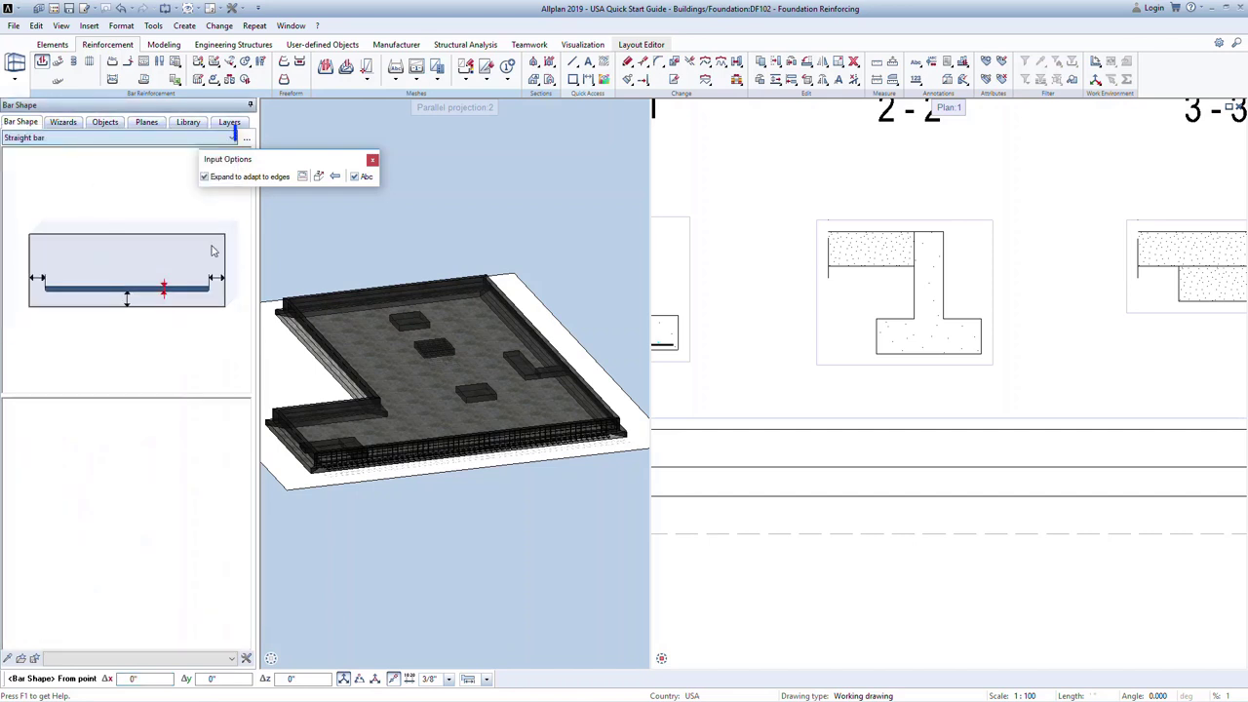
pyautogui.click(246, 137)
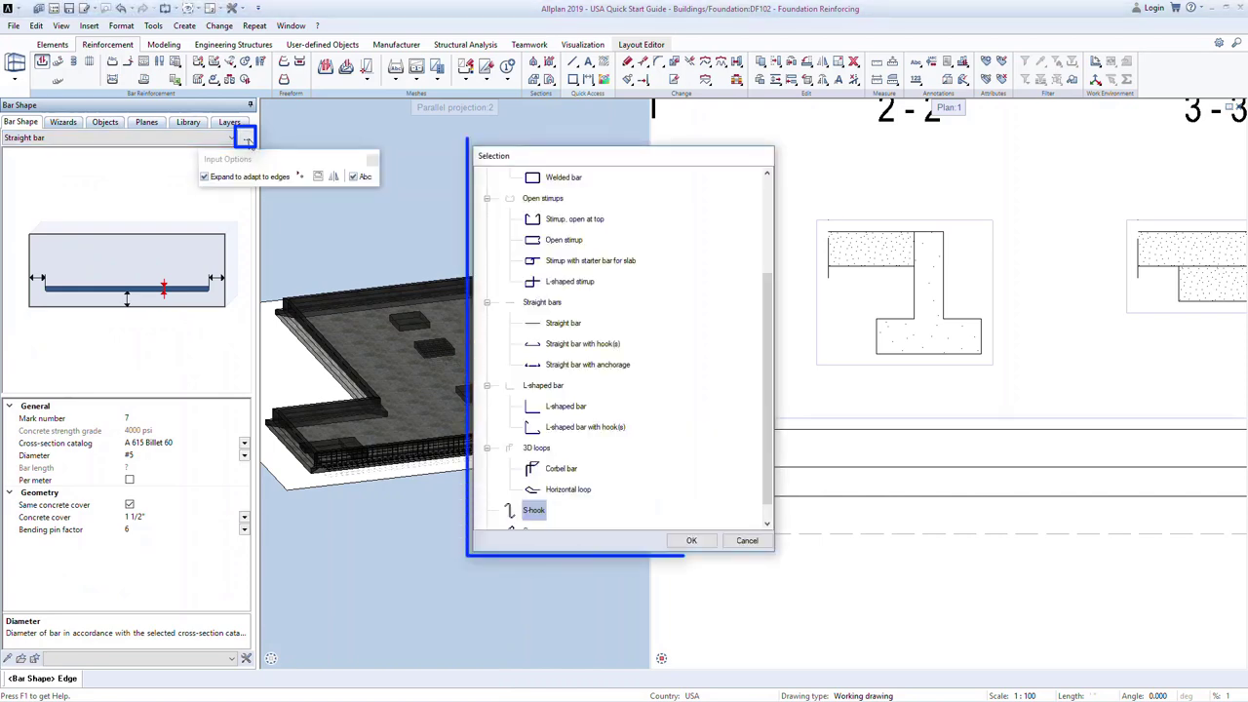
pyautogui.moveTo(774, 334); pyautogui.dragTo(767, 284)
pyautogui.doubleClick(566, 407)
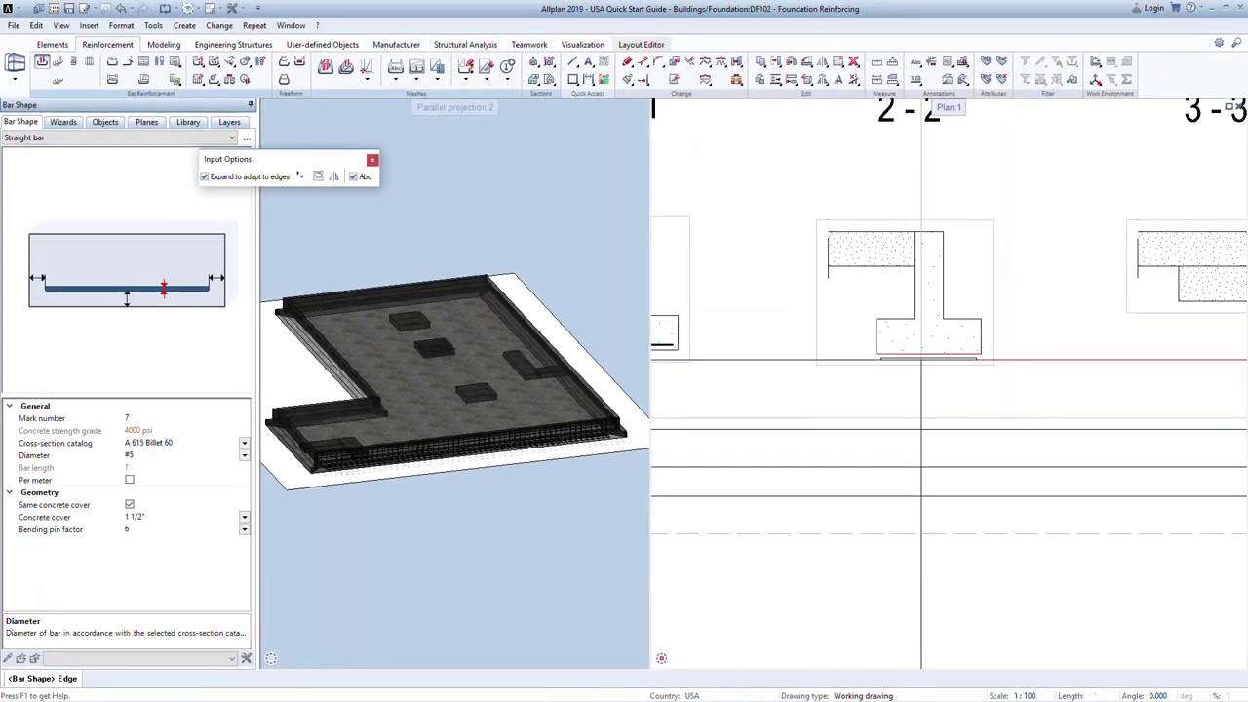
# Step: Place a #5 straight bar, 2'9" long, along the footing bottom in section 2-2
pyautogui.scroll(3, 921, 360)
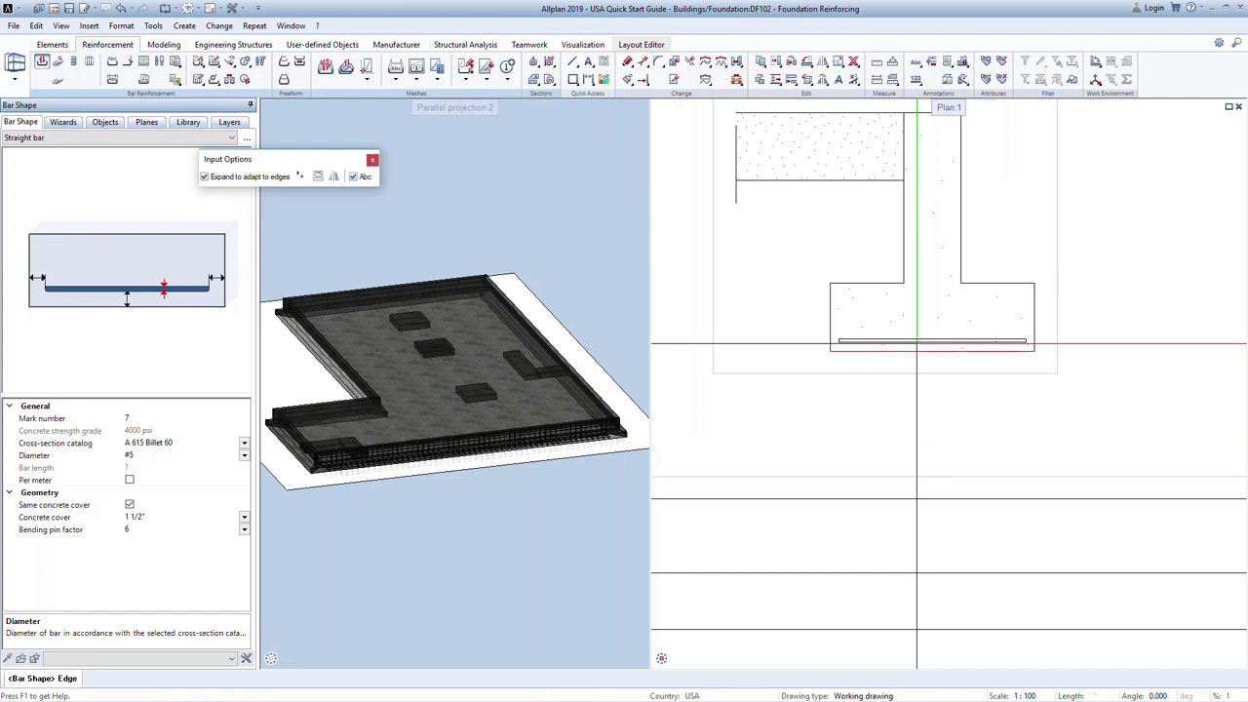
pyautogui.click(916, 343)
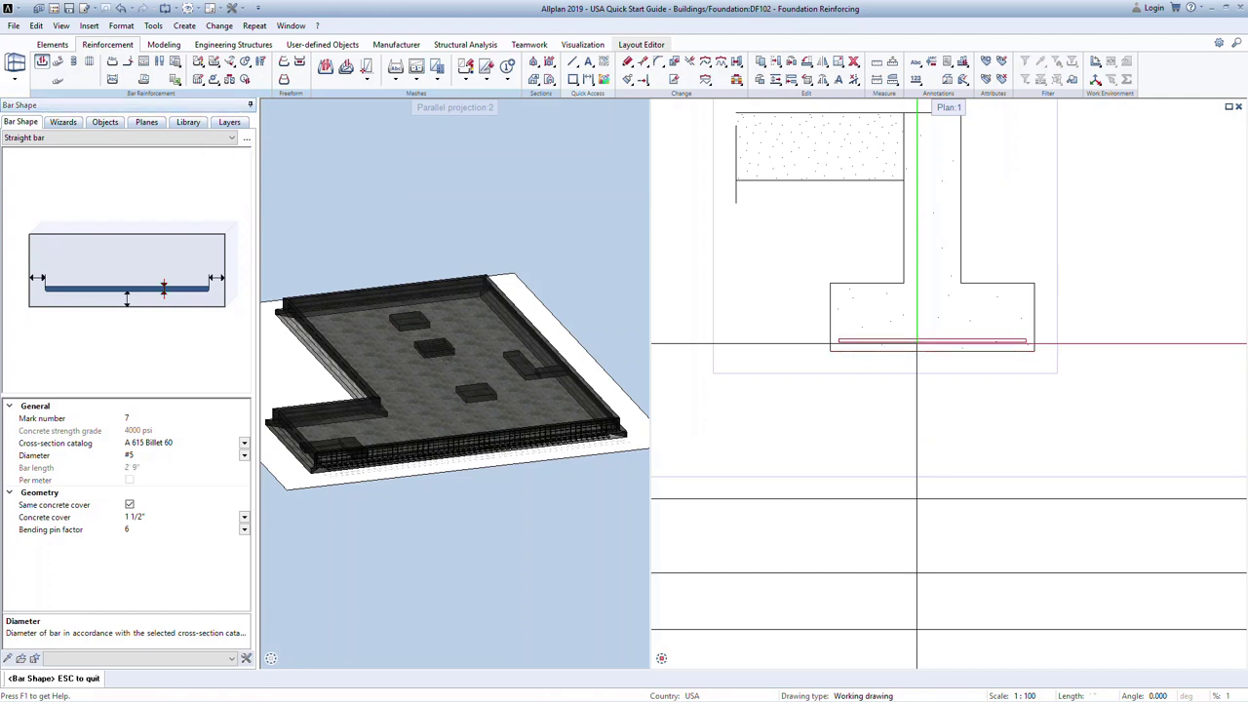
pyautogui.click(243, 455)
pyautogui.click(244, 455)
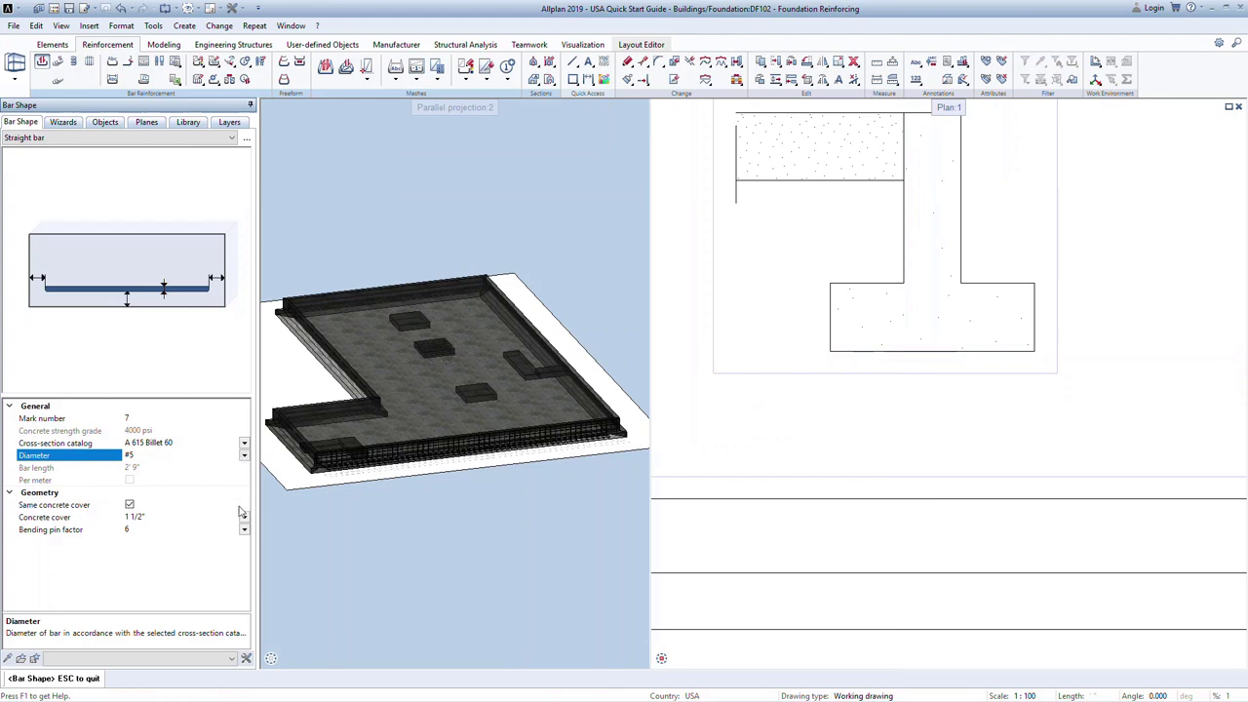
pyautogui.press('Escape')
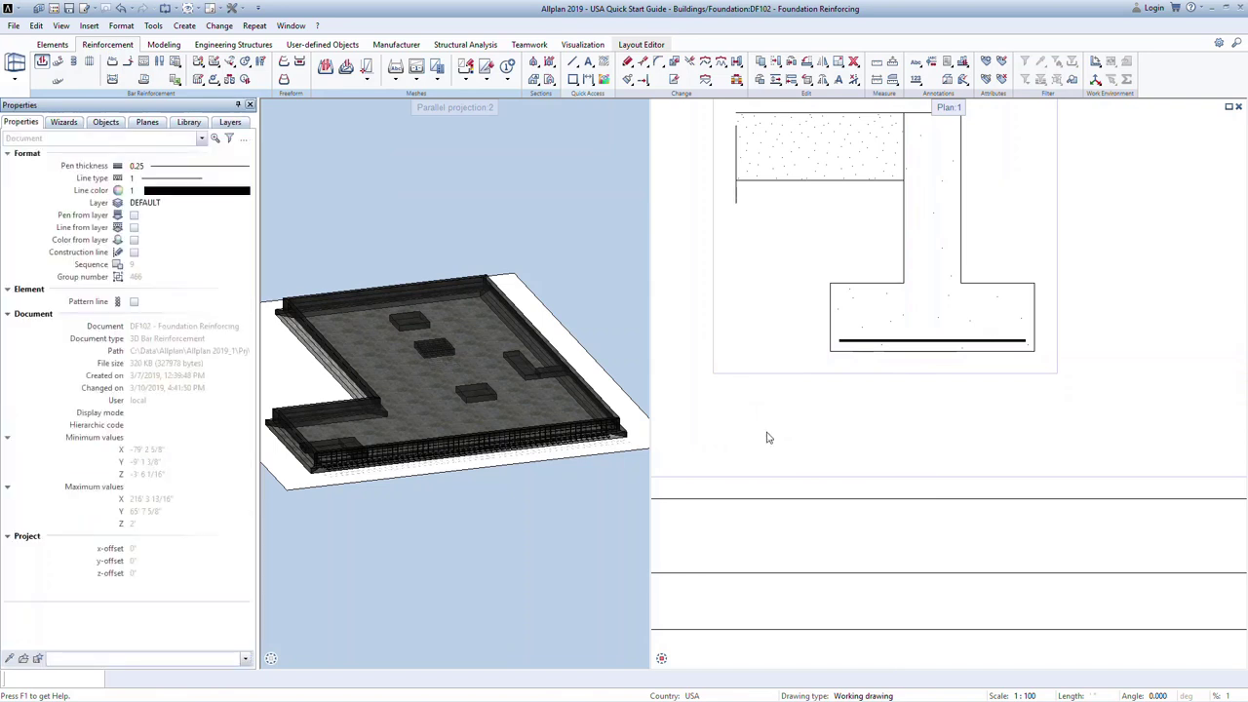
# Step: Place the '#5 @1'-0"' label with a leader beside the section 2-2 bottom bar
pyautogui.scroll(-3, 751, 436)
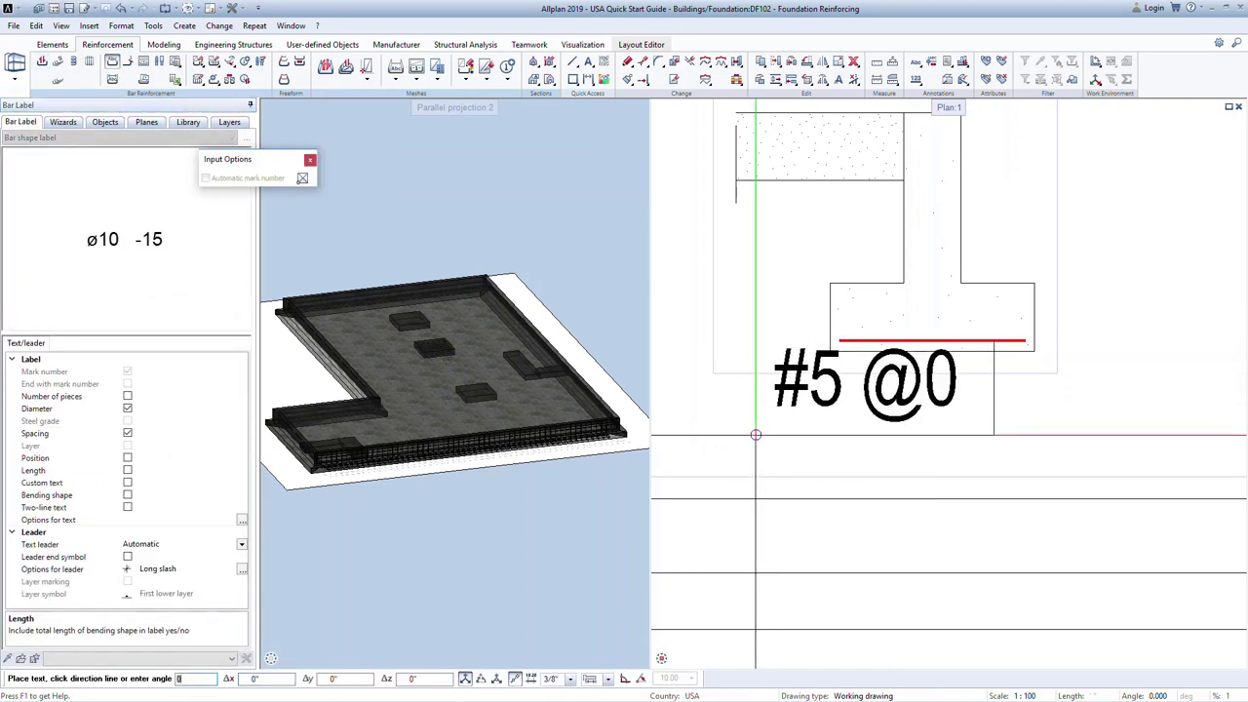
pyautogui.scroll(-2, 739, 436)
pyautogui.scroll(2, 710, 435)
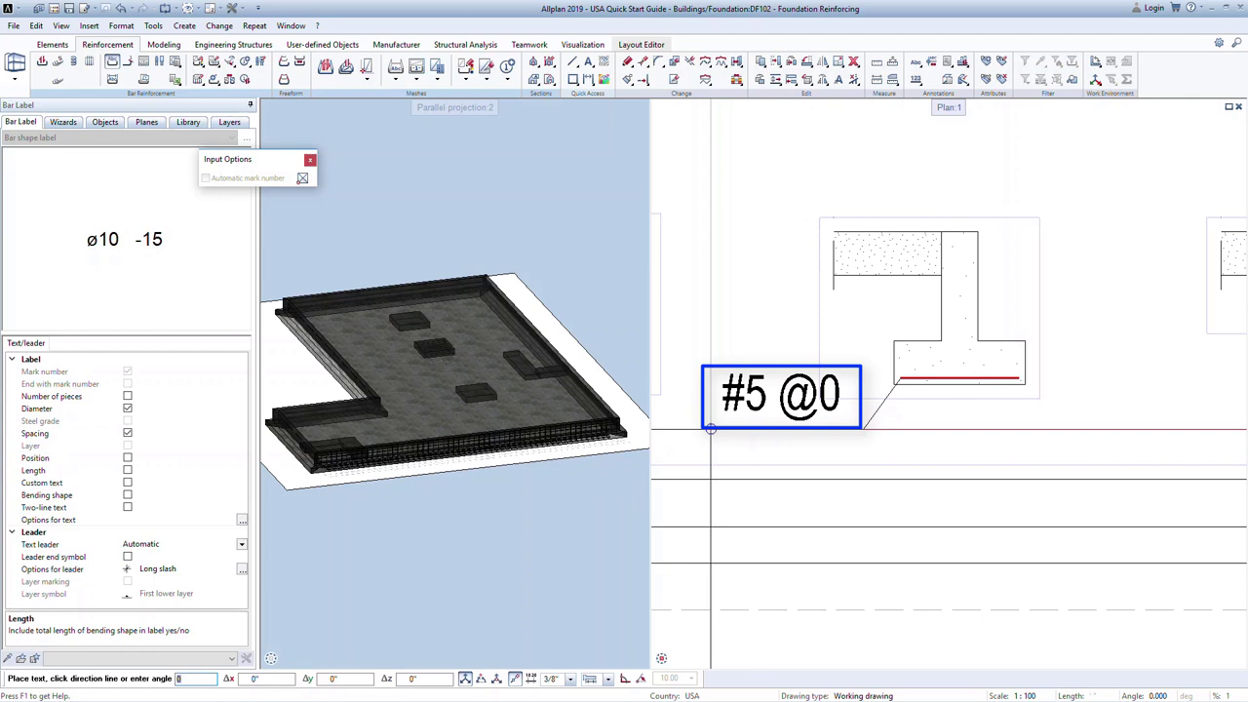
pyautogui.click(716, 428)
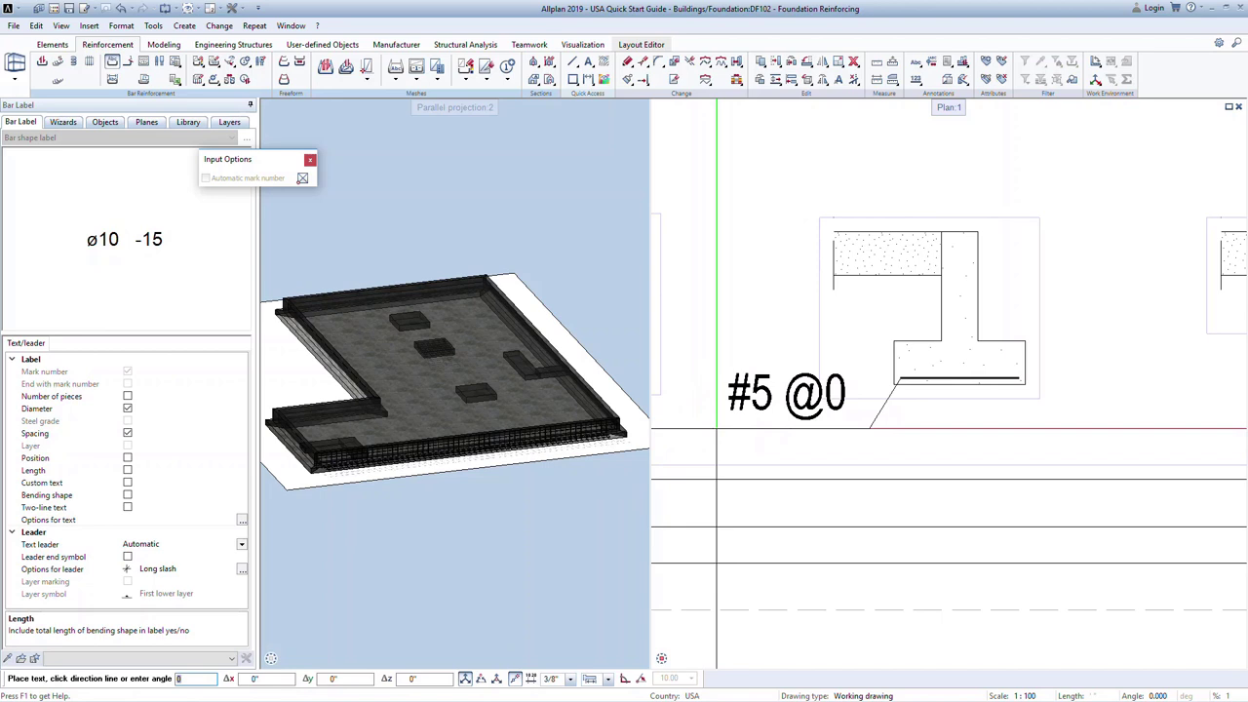
pyautogui.press('Escape')
# Step: Distribute the #5 bars linearly along the footing's long edge at 1' spacing, giving 77 pieces
pyautogui.rightClick(718, 434)
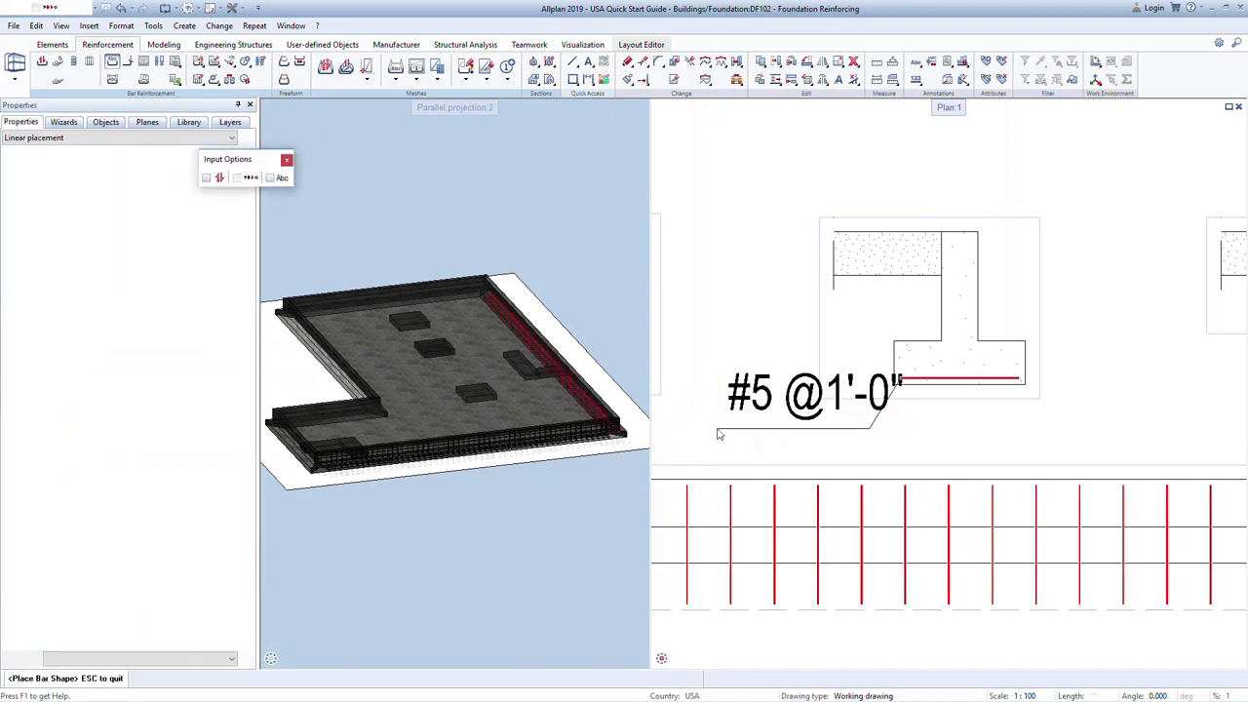
pyautogui.scroll(-3, 721, 429)
pyautogui.scroll(-5, 726, 424)
pyautogui.moveTo(856, 378); pyautogui.dragTo(924, 370, button='middle')
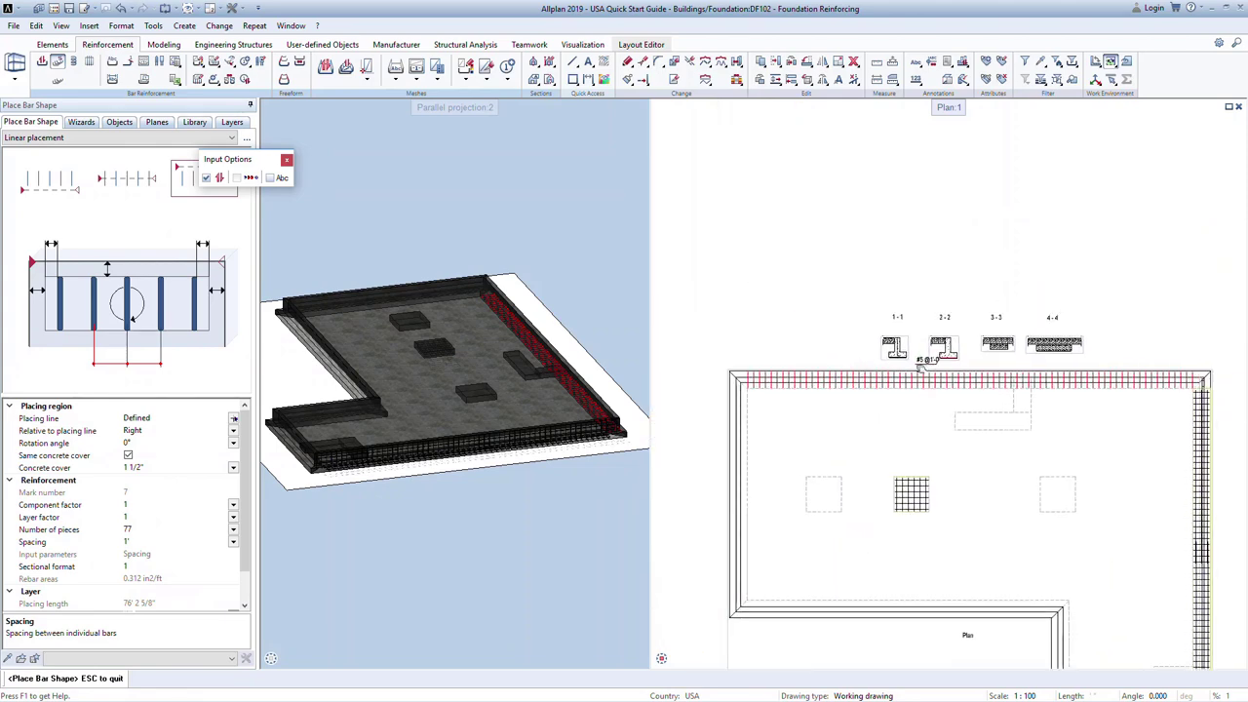
pyautogui.scroll(4, 605, 400)
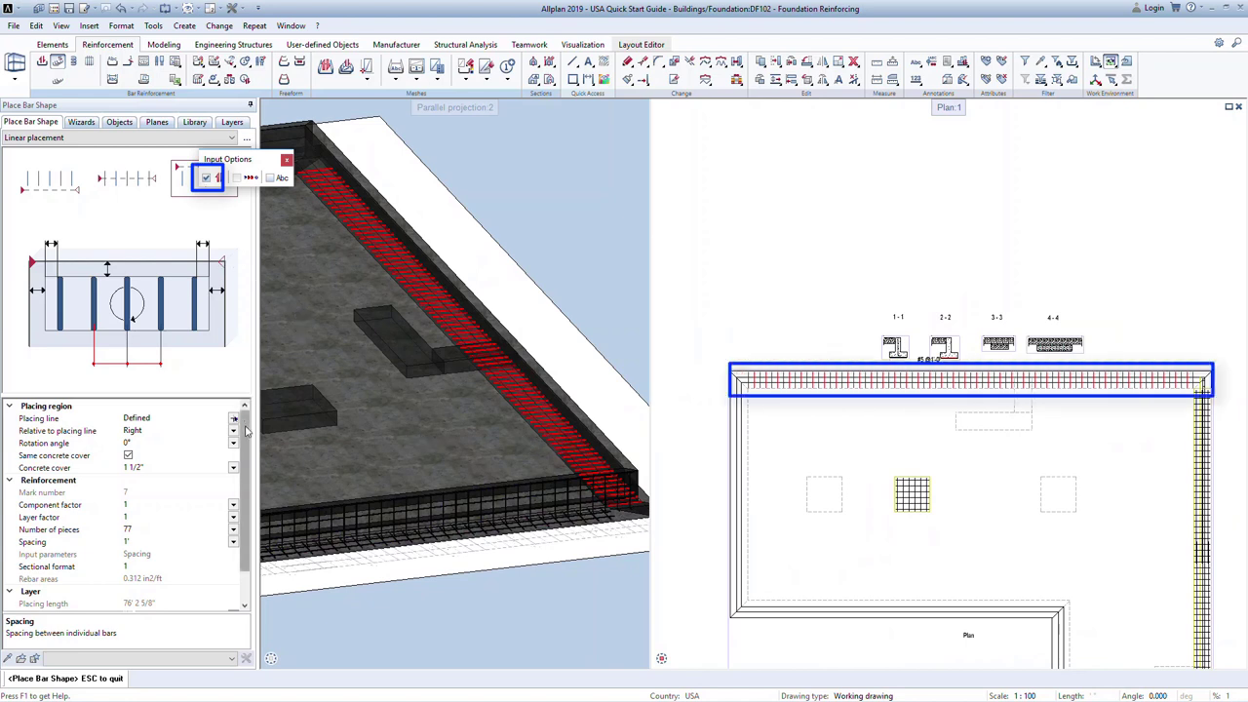
pyautogui.scroll(-3, 245, 431)
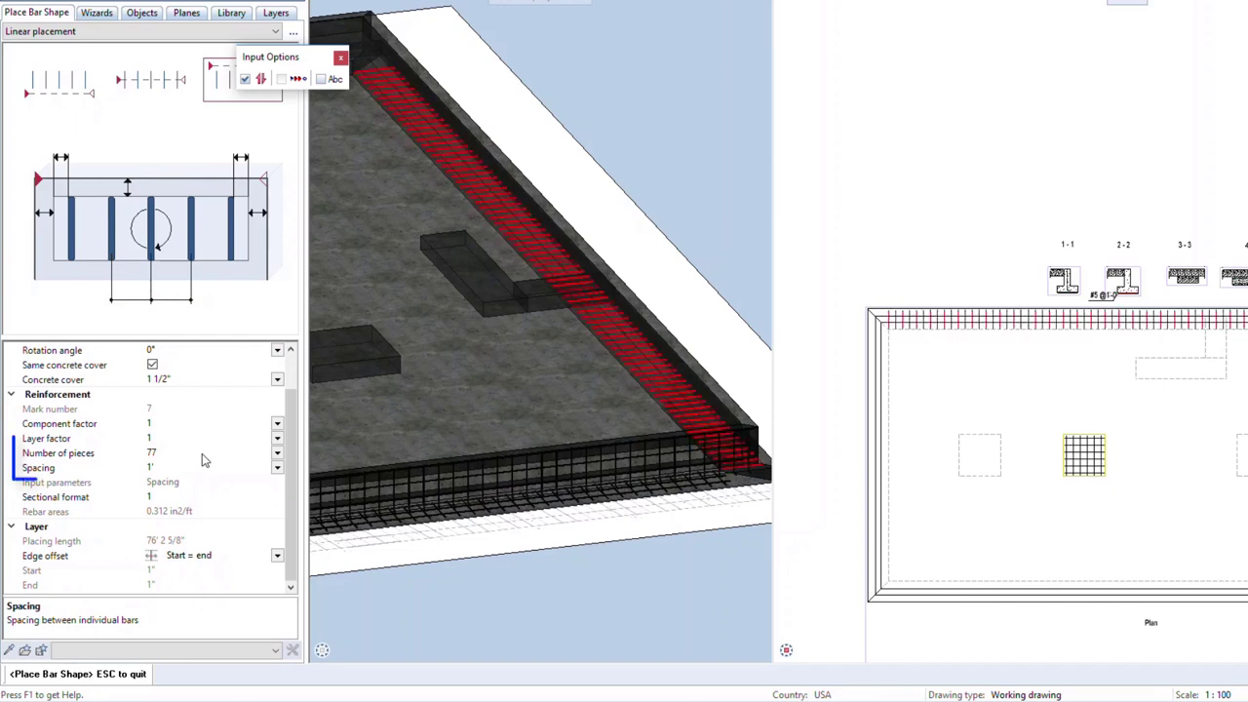
pyautogui.click(202, 453)
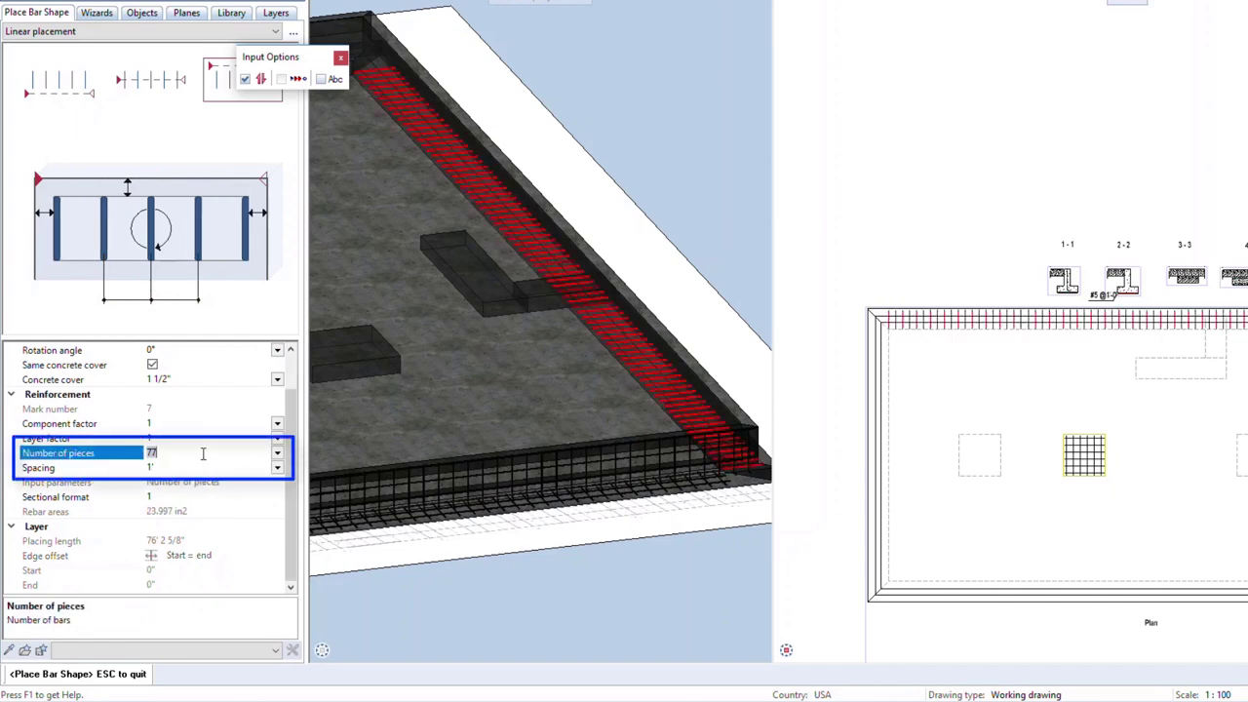
pyautogui.write('70')
pyautogui.press('Return')
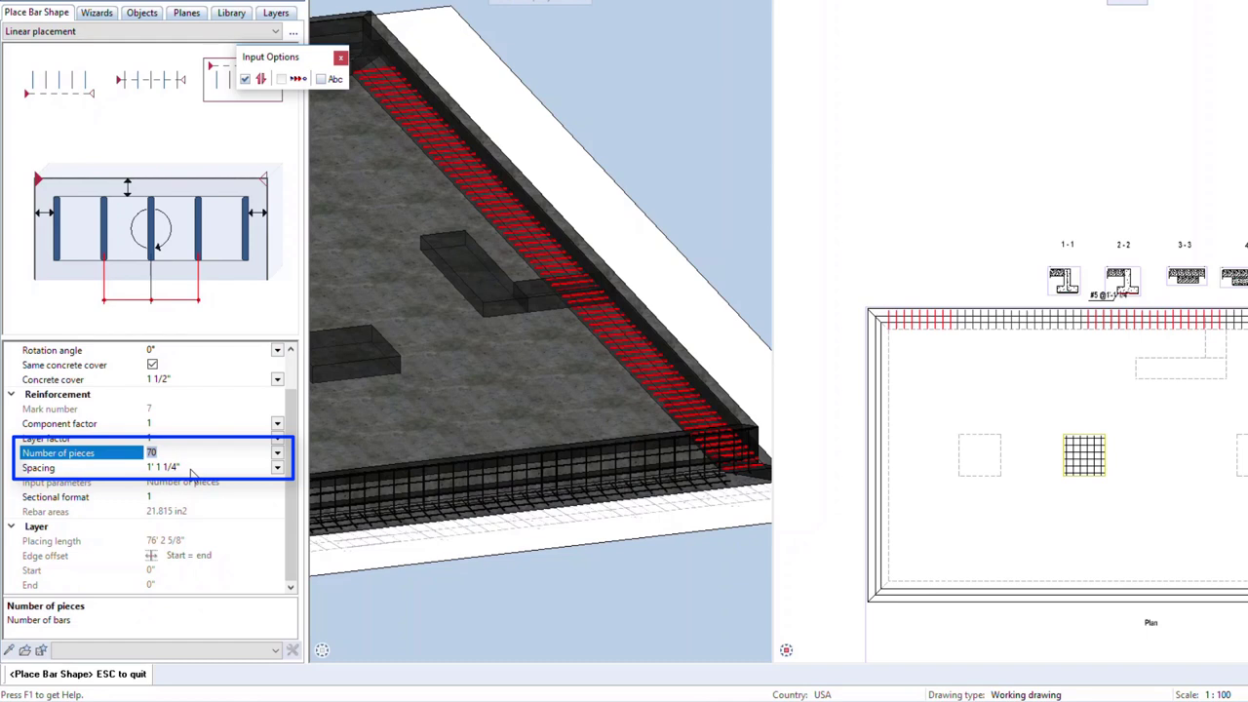
pyautogui.click(191, 468)
pyautogui.write('1')
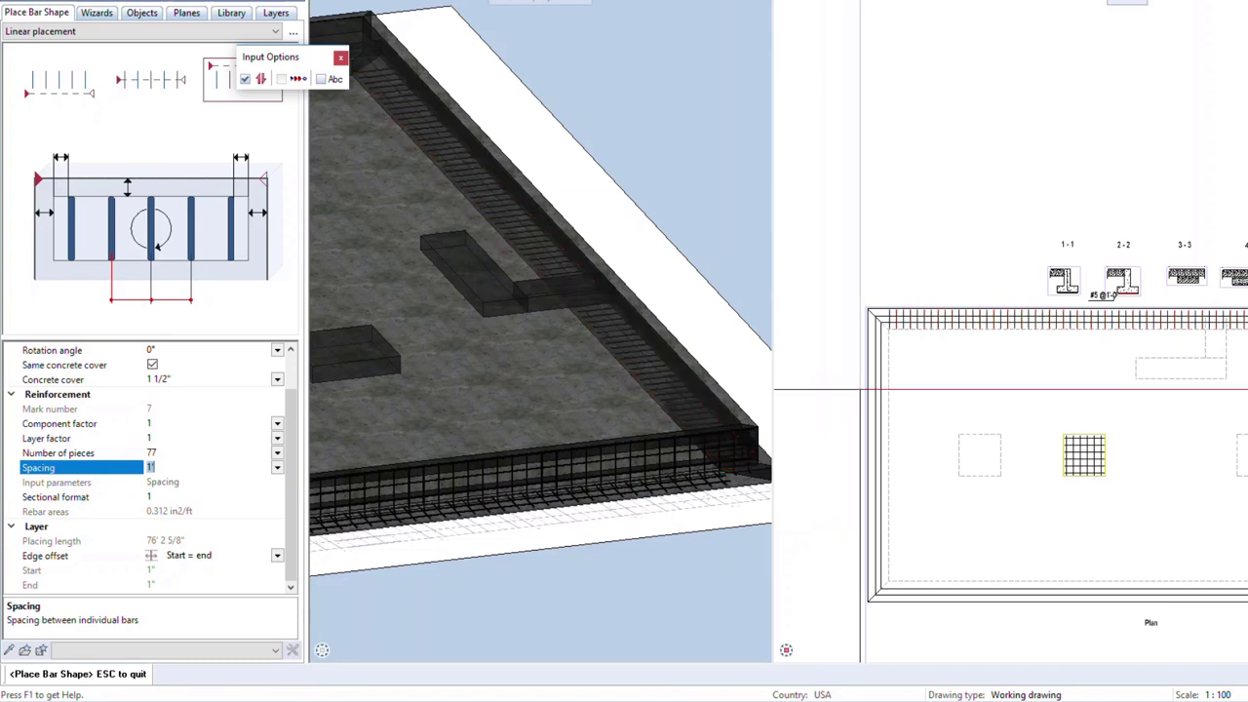
pyautogui.press('Return')
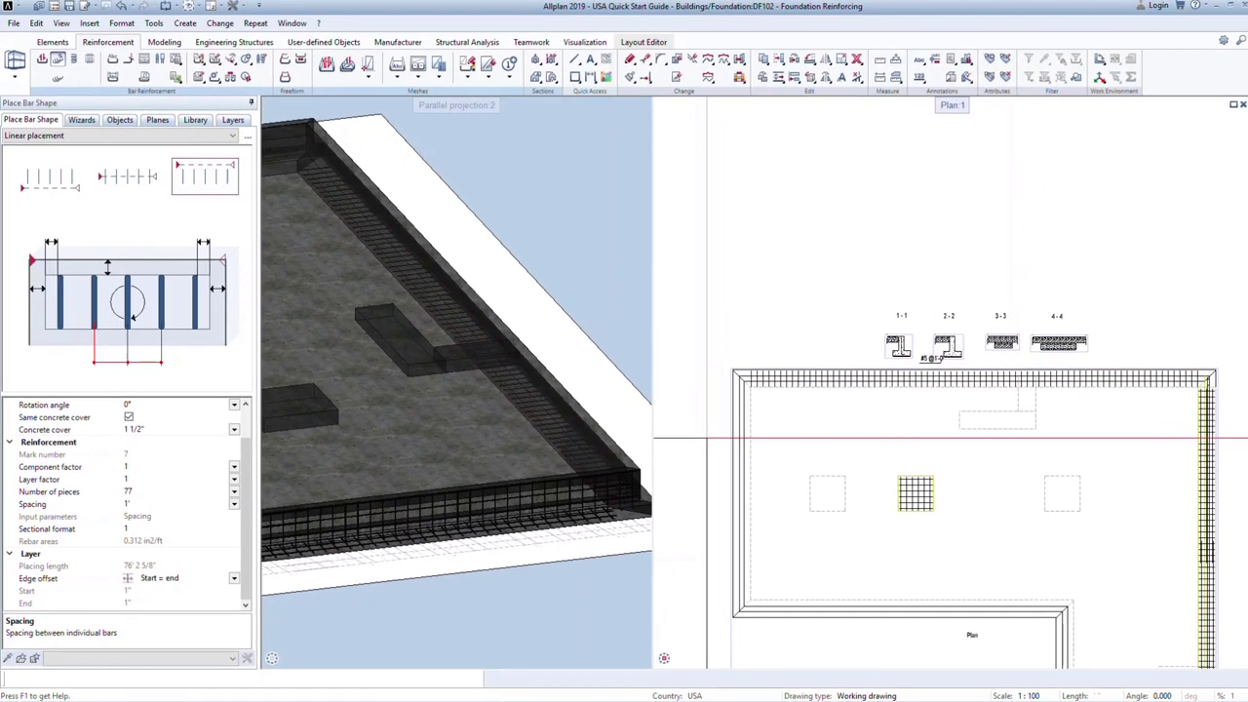
# Step: Draw a hooked Freeform #5 bar, 3'11 1/2" long, from the wall down to the footing bottom
pyautogui.press('Escape')
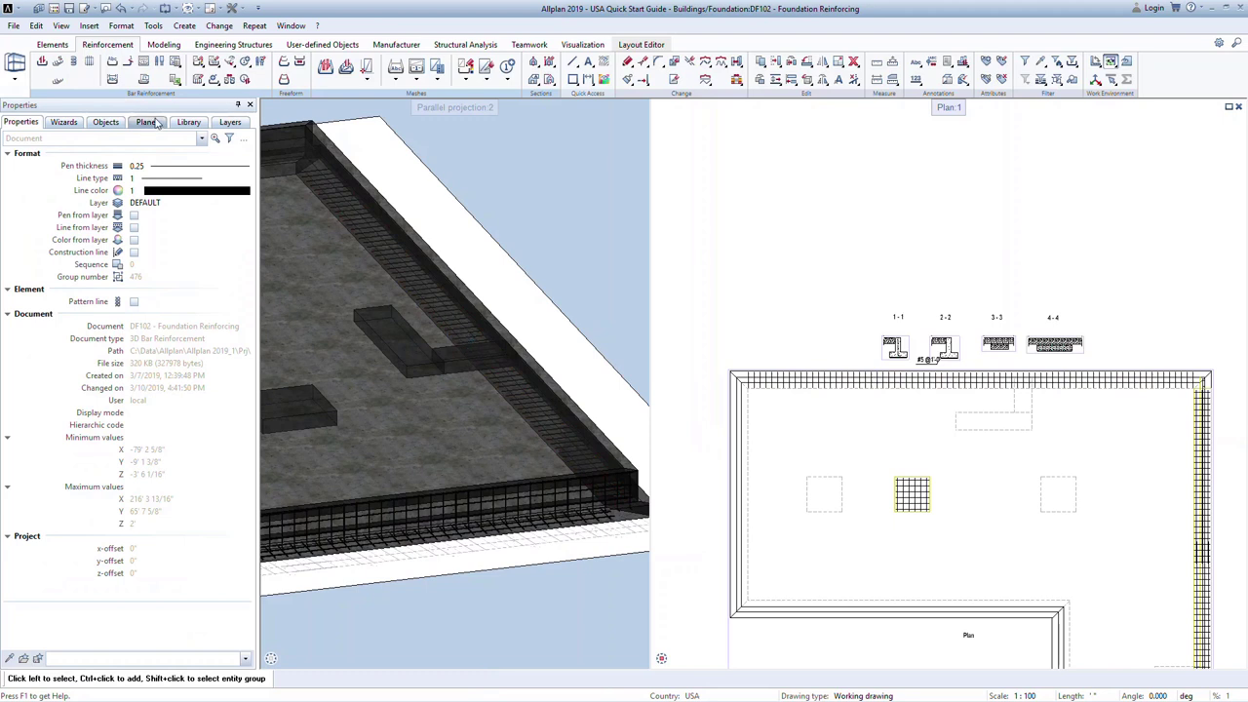
pyautogui.click(42, 64)
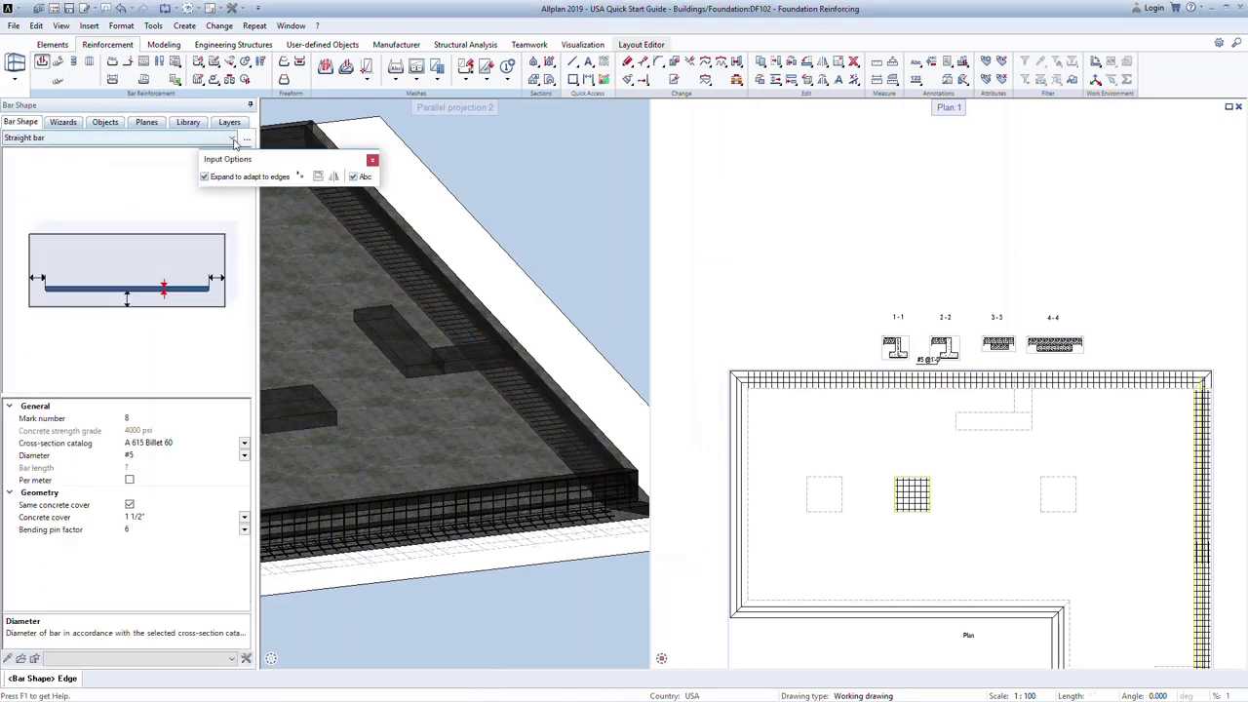
pyautogui.click(234, 140)
pyautogui.click(157, 159)
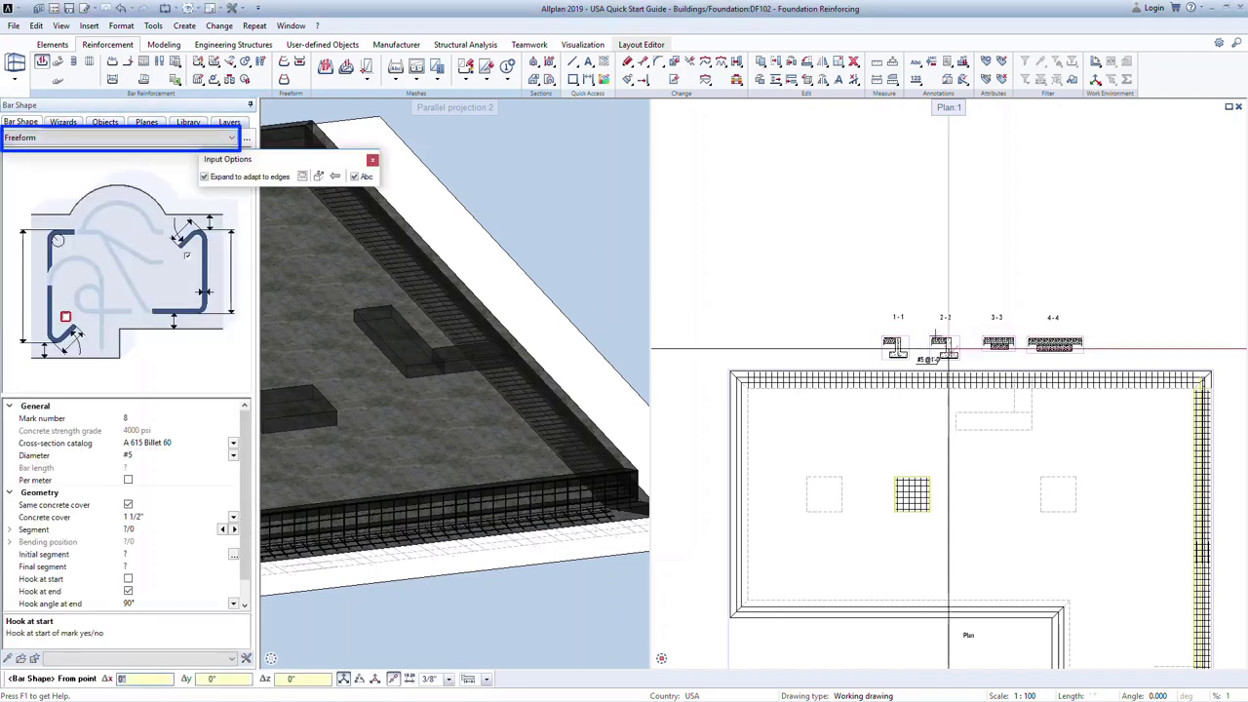
pyautogui.scroll(8, 936, 332)
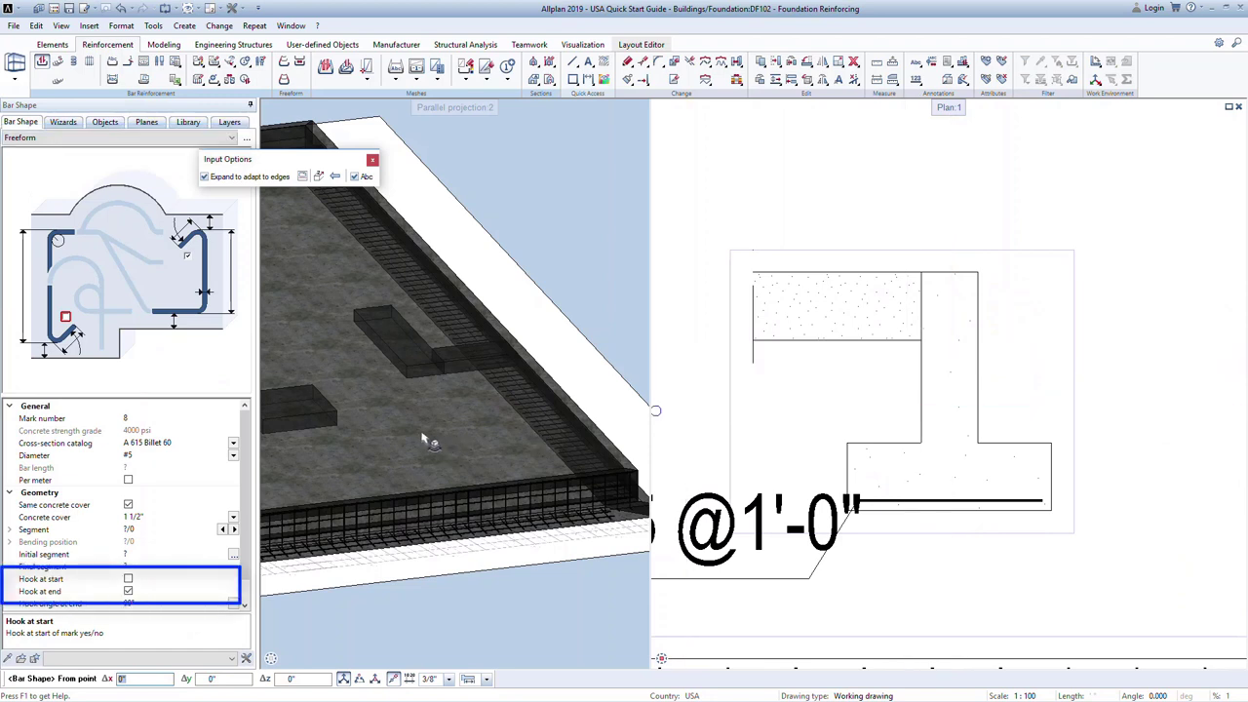
pyautogui.scroll(-2, 243, 517)
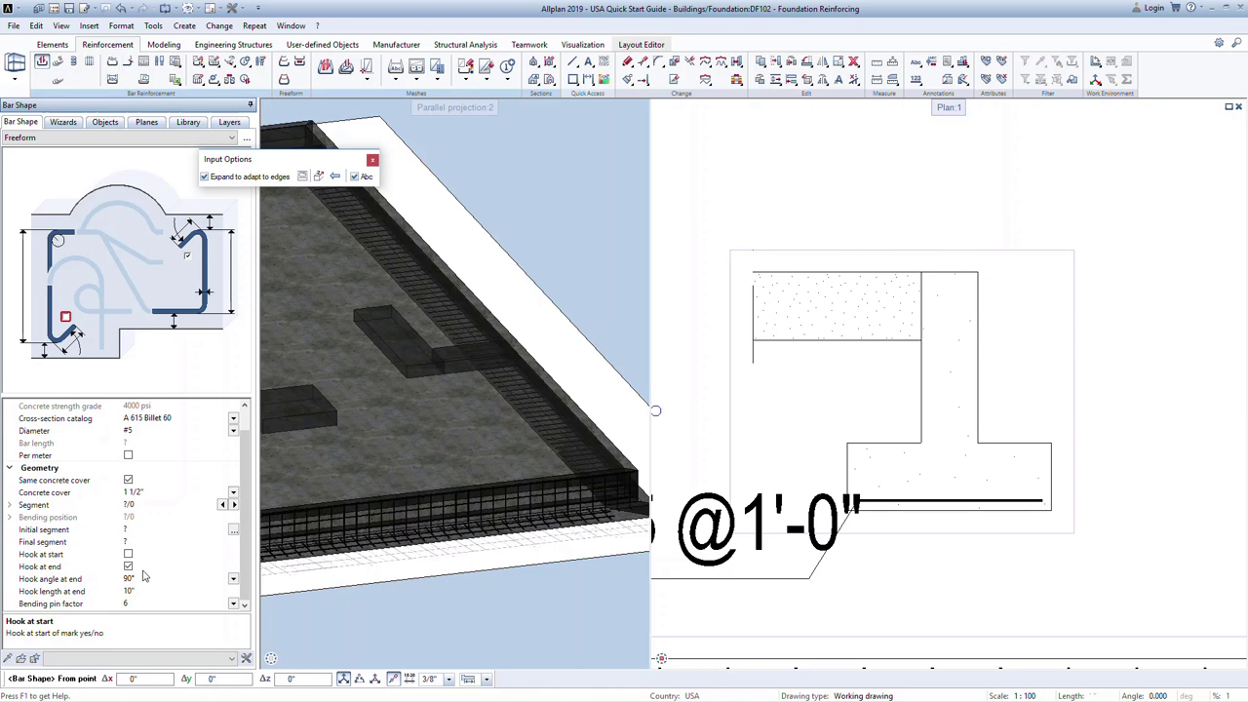
pyautogui.click(922, 272)
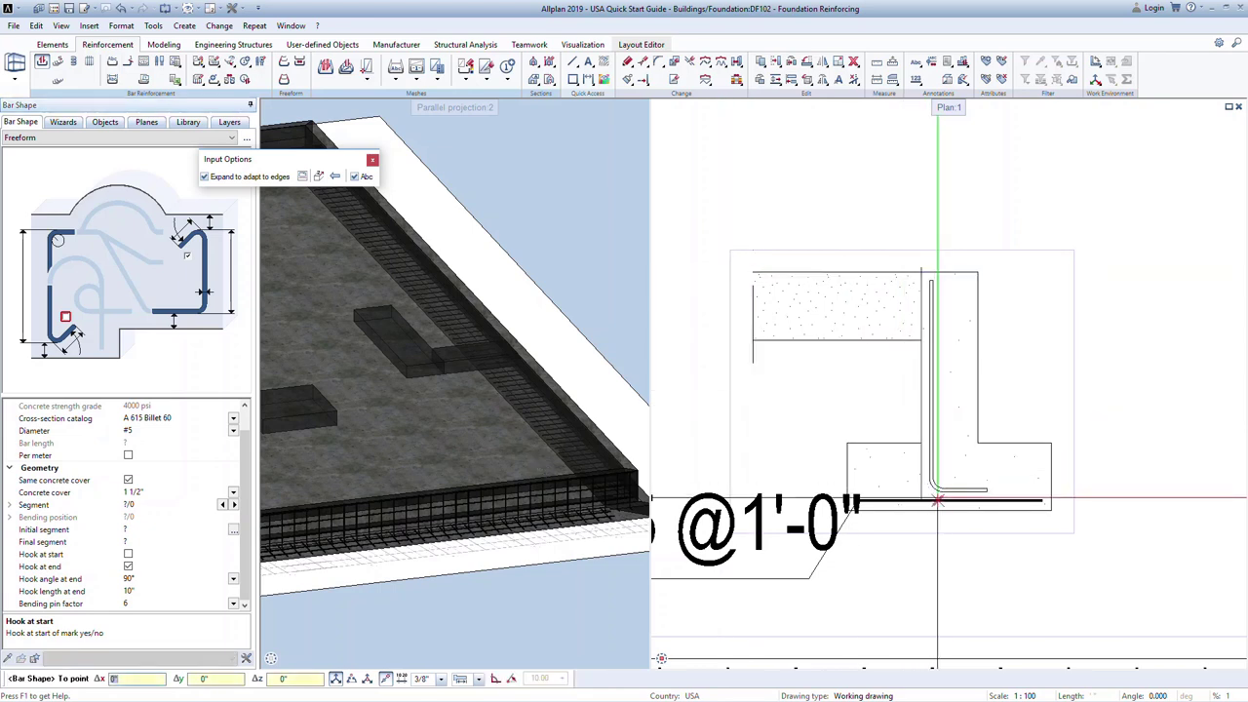
pyautogui.click(936, 499)
pyautogui.press('Escape')
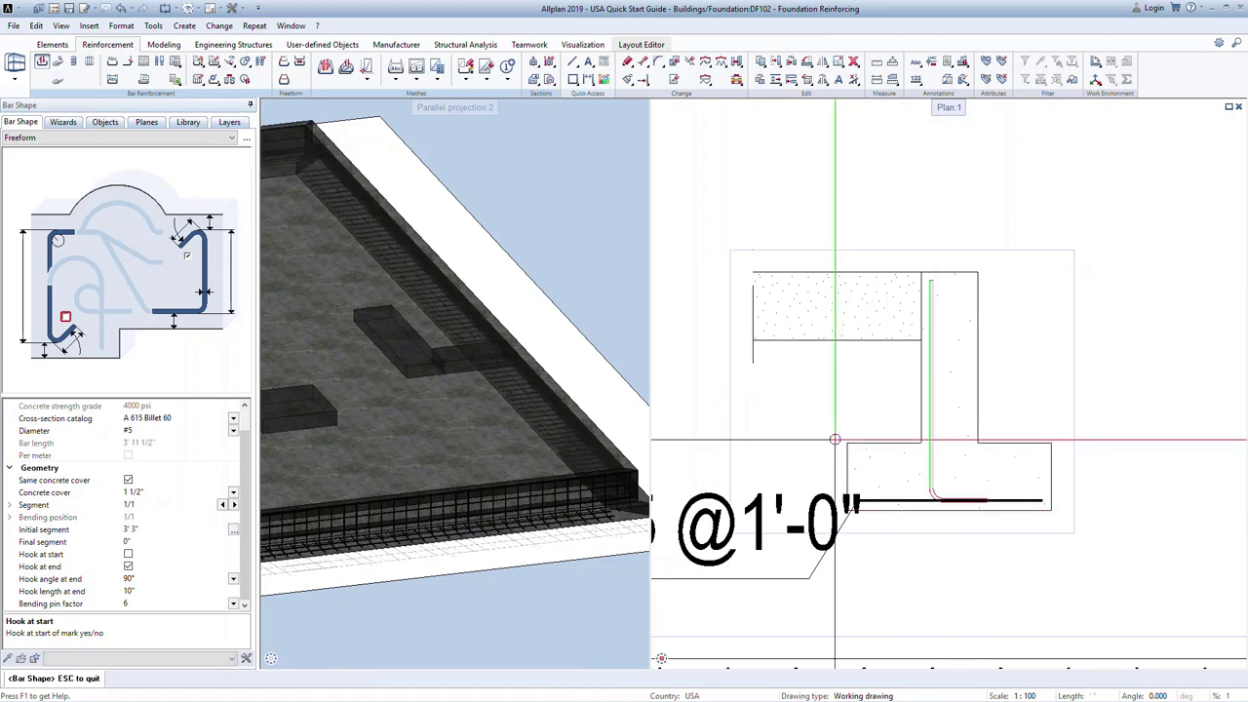
pyautogui.press('Escape')
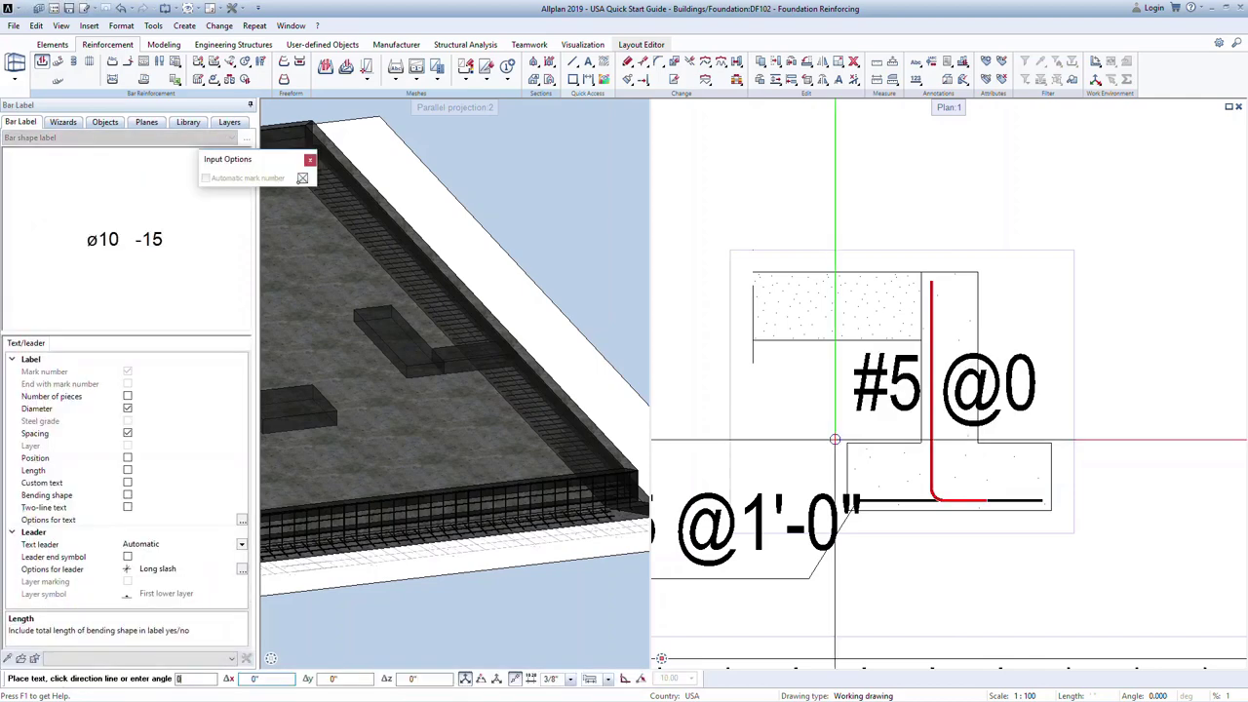
# Step: Label the hooked bar #5 @1'-0" and distribute 79 pieces at 1' spacing along the wall
pyautogui.scroll(-2, 835, 440)
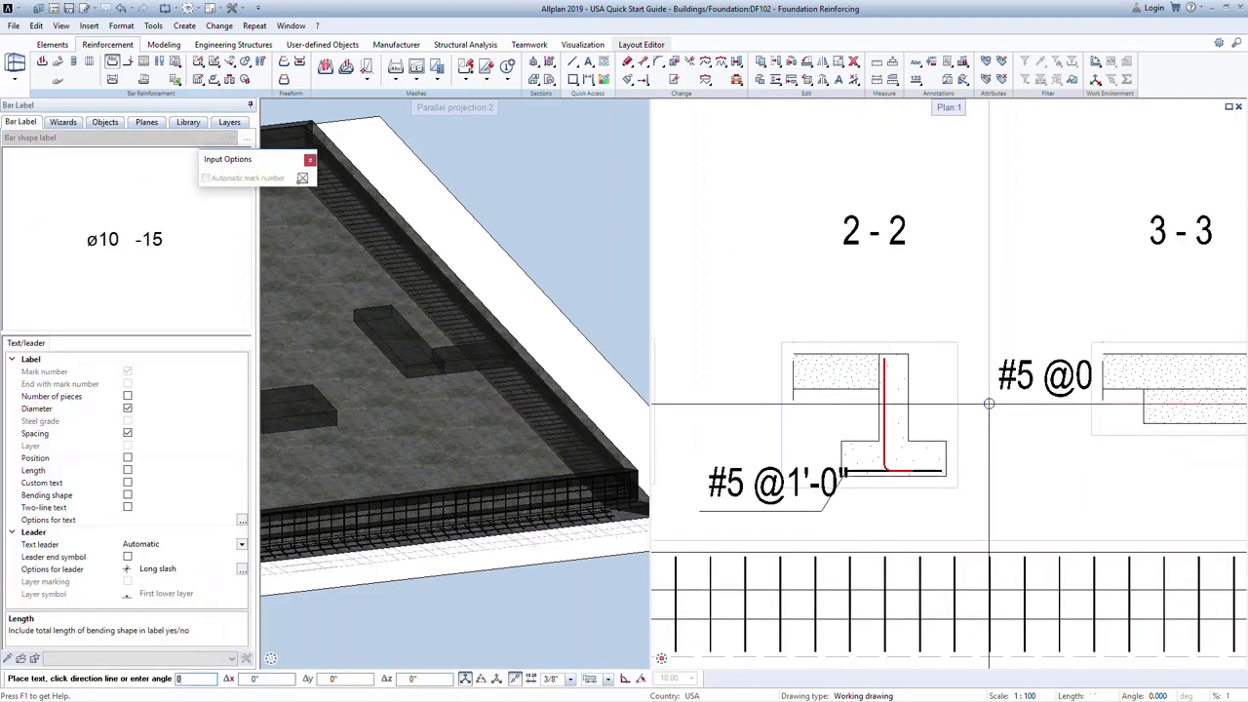
pyautogui.click(941, 392)
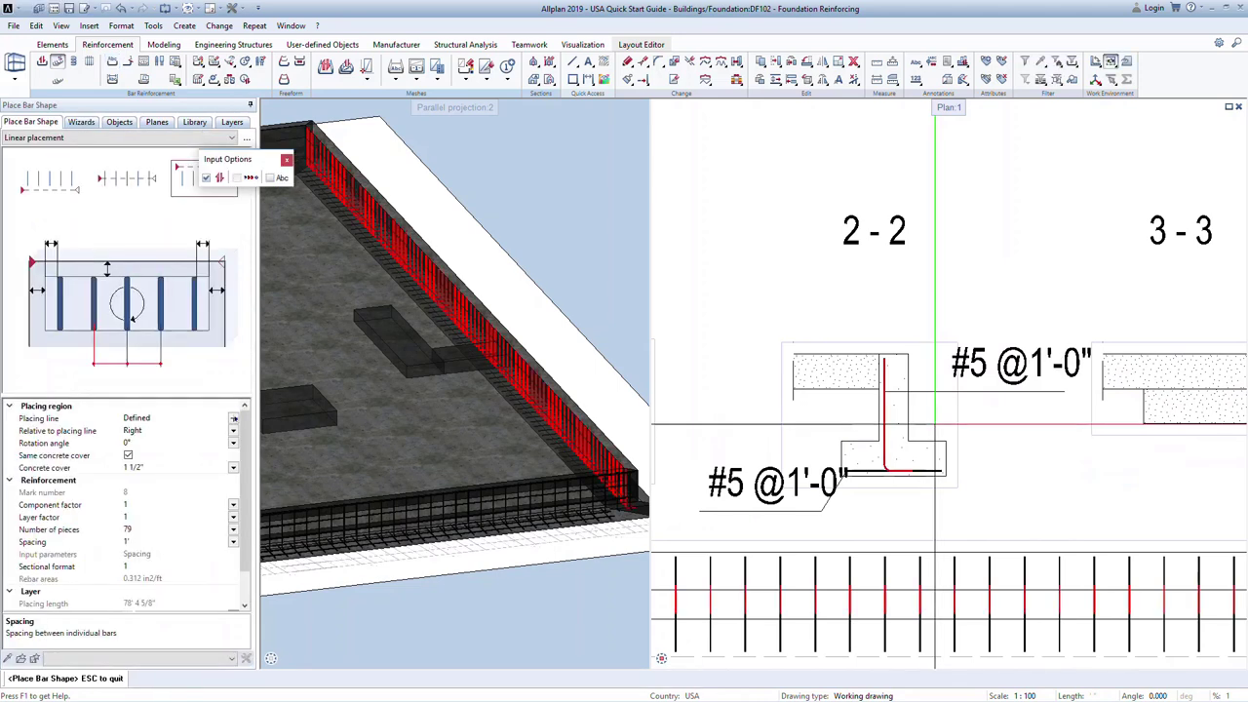
pyautogui.click(164, 466)
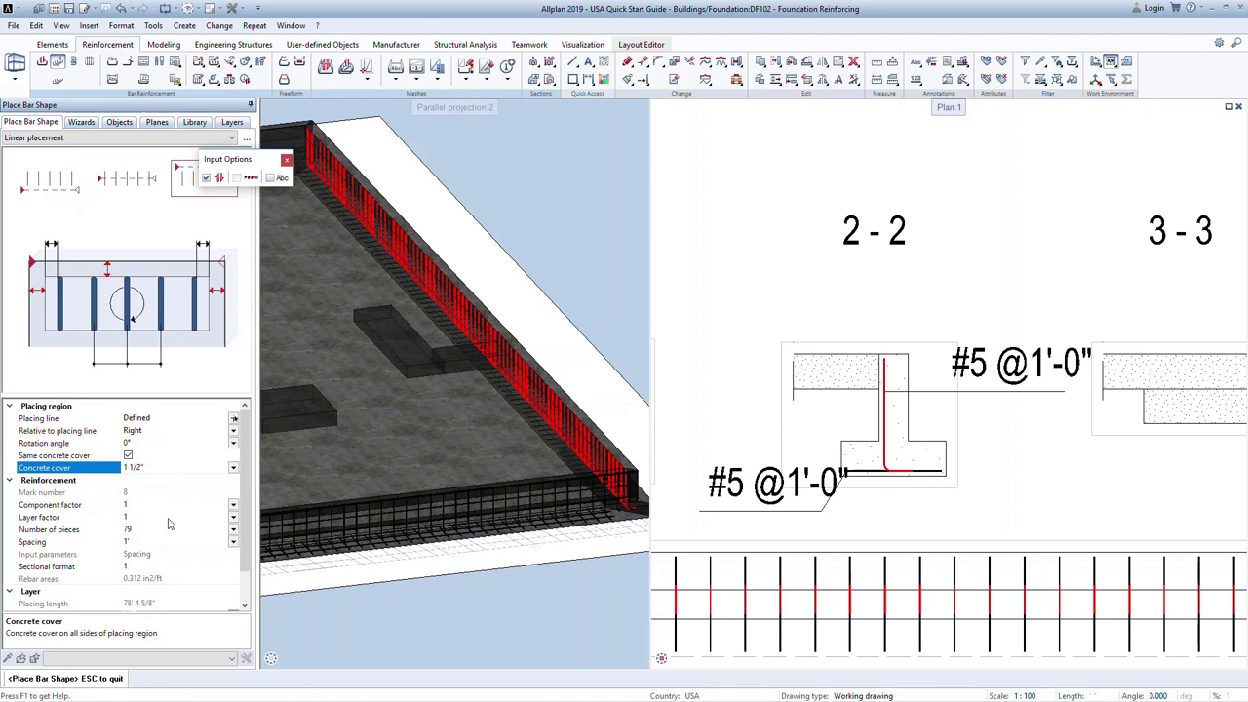
pyautogui.moveTo(248, 542); pyautogui.dragTo(248, 571)
pyautogui.scroll(-4, 867, 510)
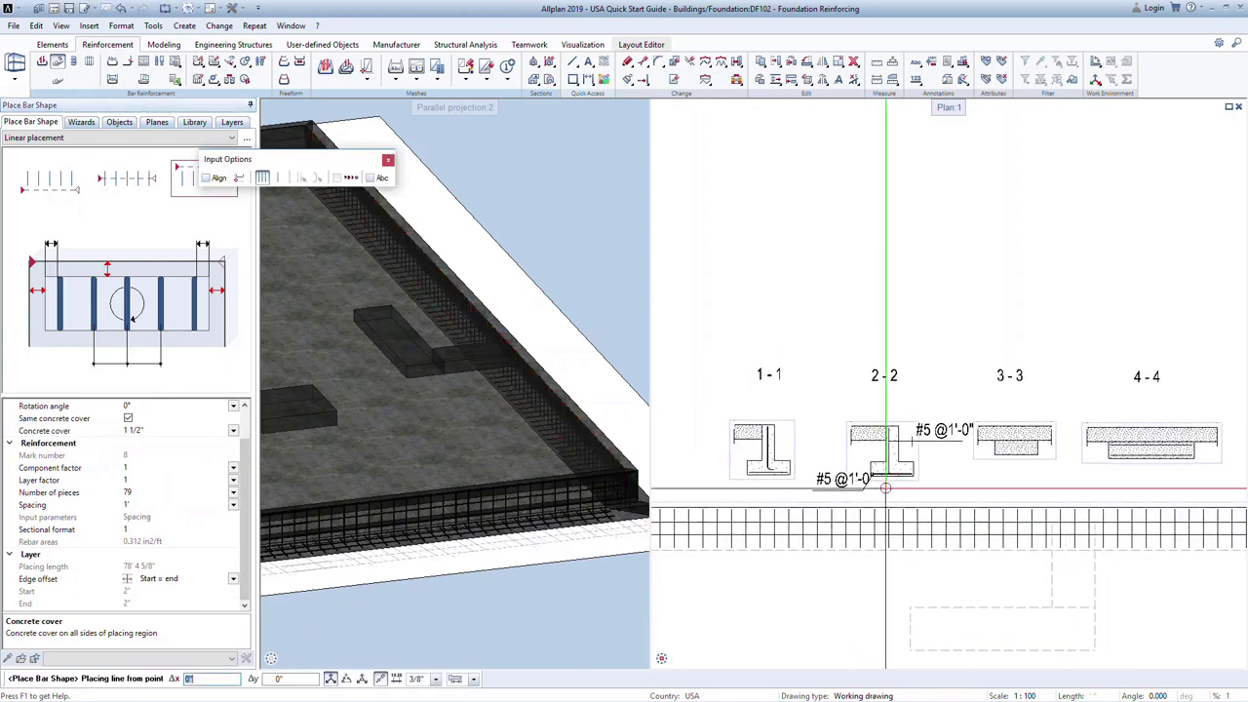
pyautogui.click(885, 488)
pyautogui.press('Escape')
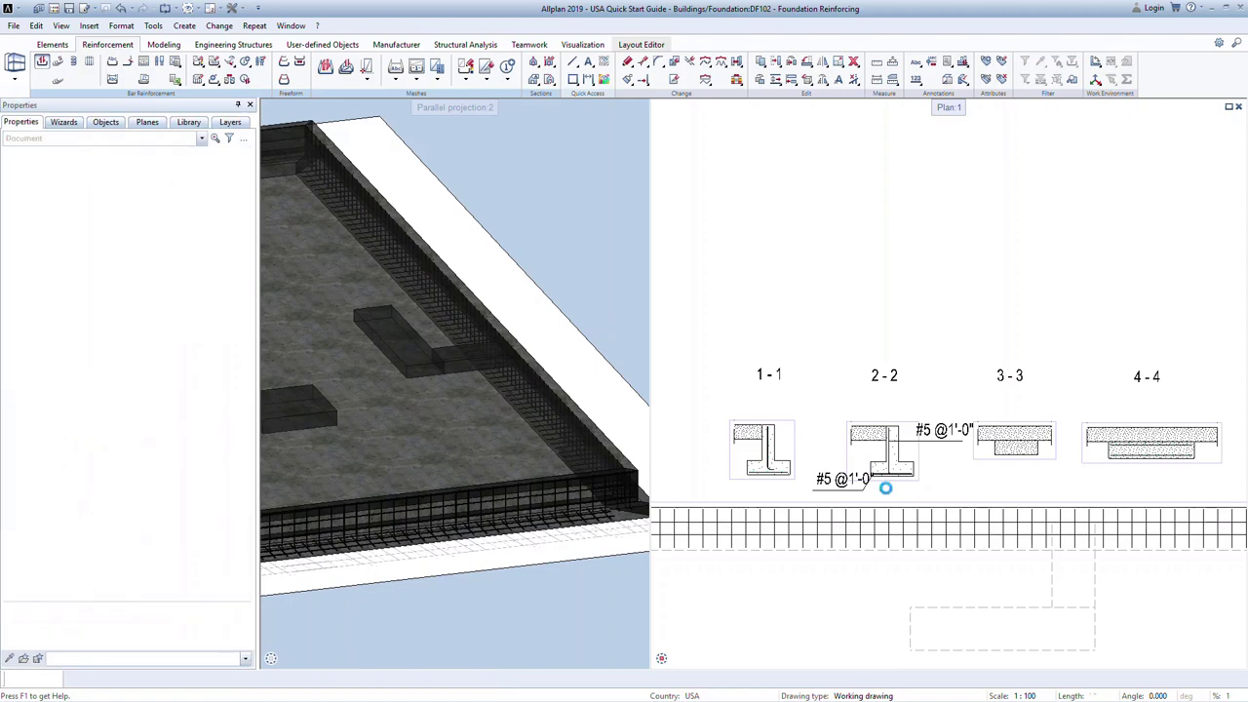
pyautogui.scroll(5, 494, 451)
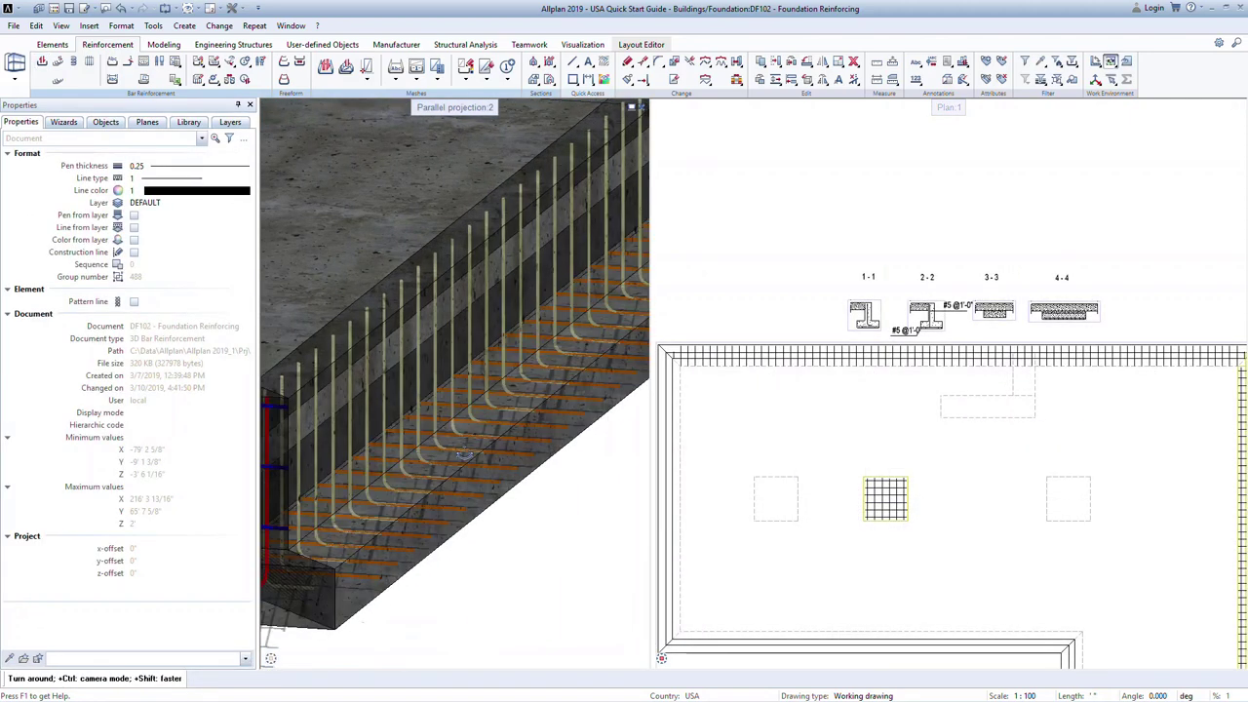
pyautogui.scroll(-2, 719, 286)
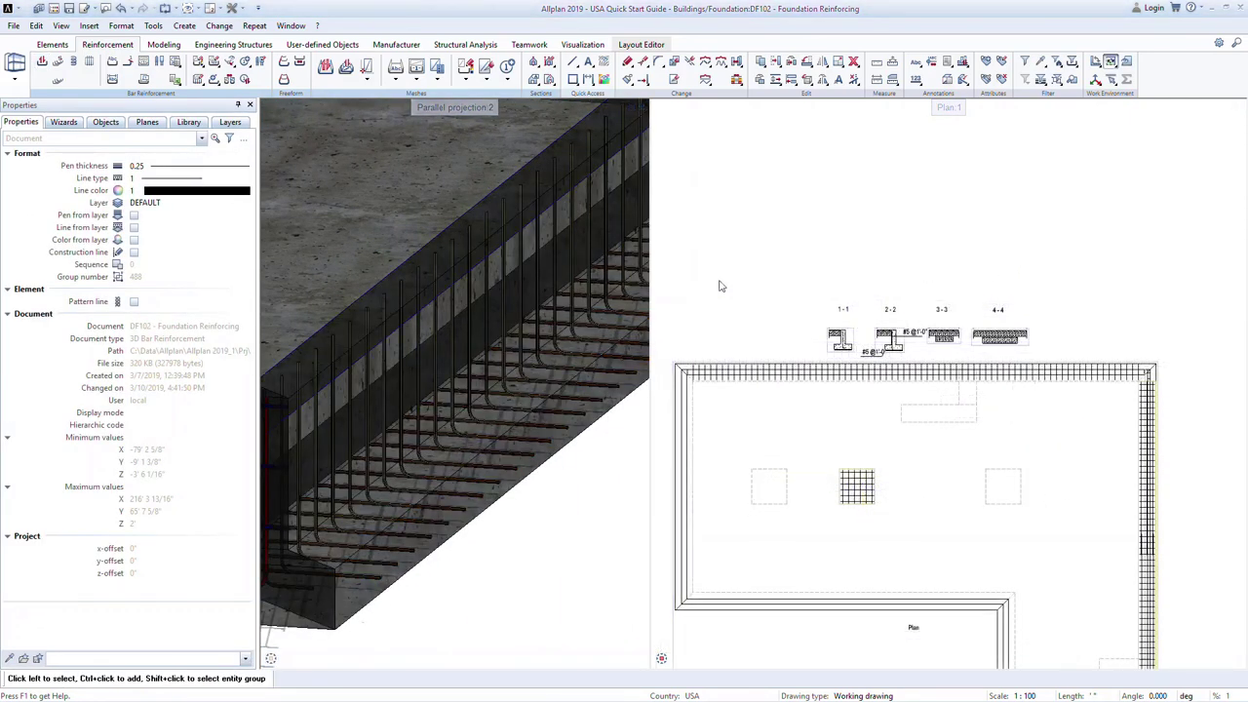
pyautogui.click(720, 286)
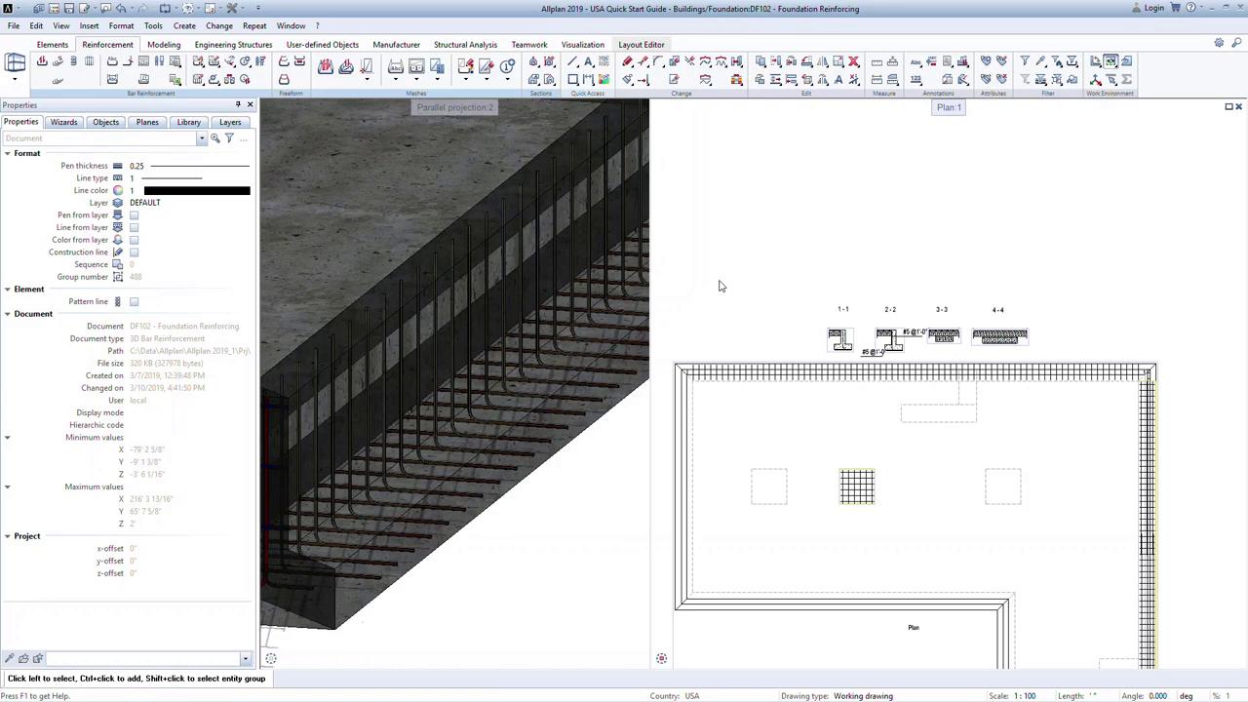
# Step: Swap the Foundation drawing files for Second Floor, with 202 Second Floor Reinforcing current
pyautogui.press('F2')
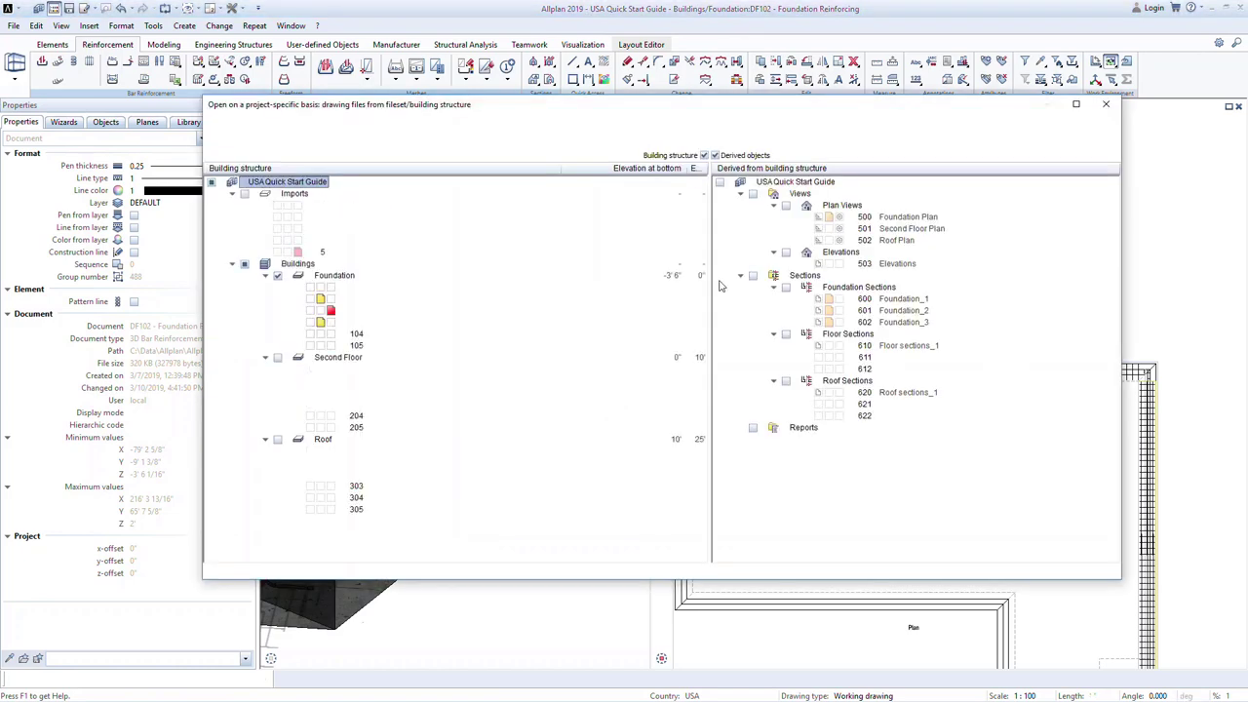
pyautogui.click(278, 276)
pyautogui.click(278, 358)
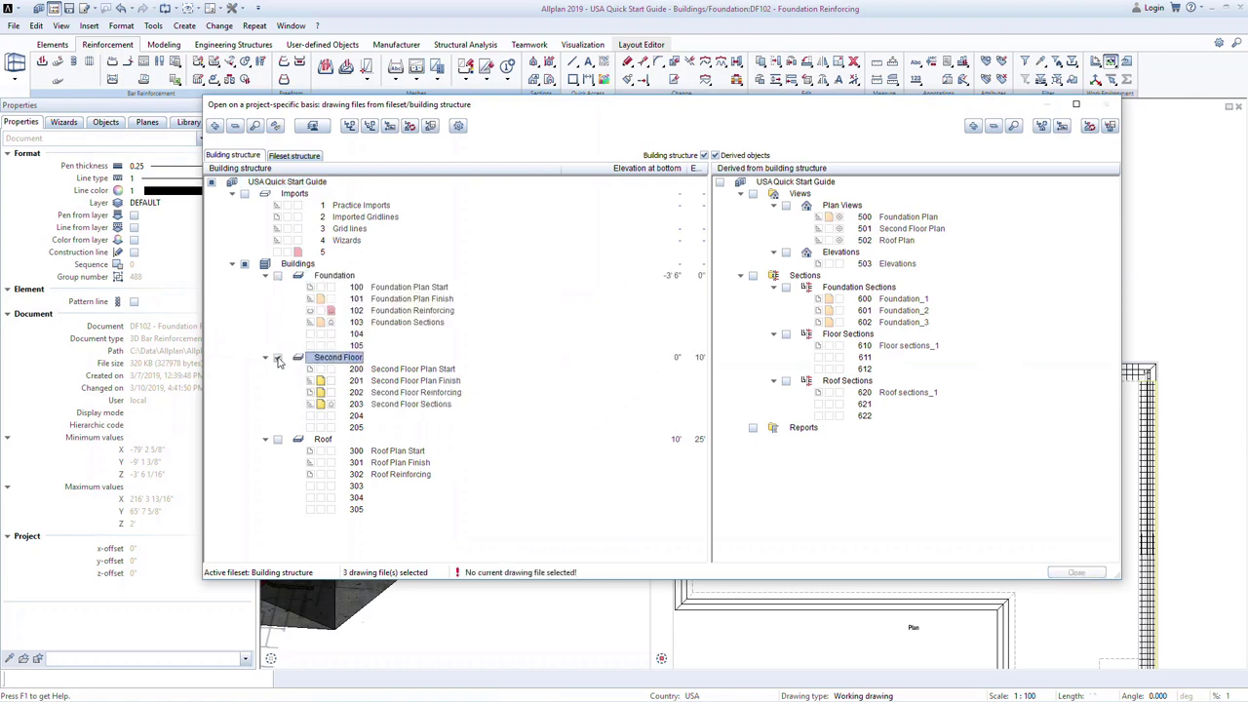
pyautogui.click(329, 393)
pyautogui.click(329, 393)
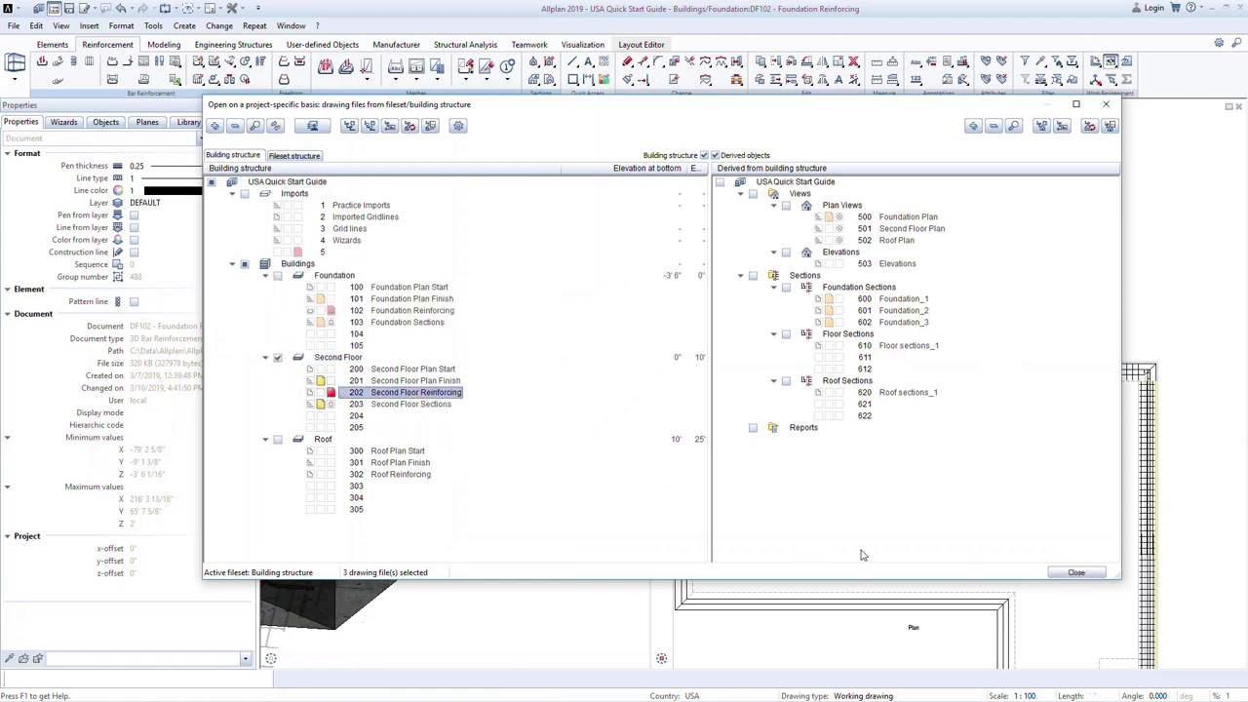
pyautogui.click(1074, 572)
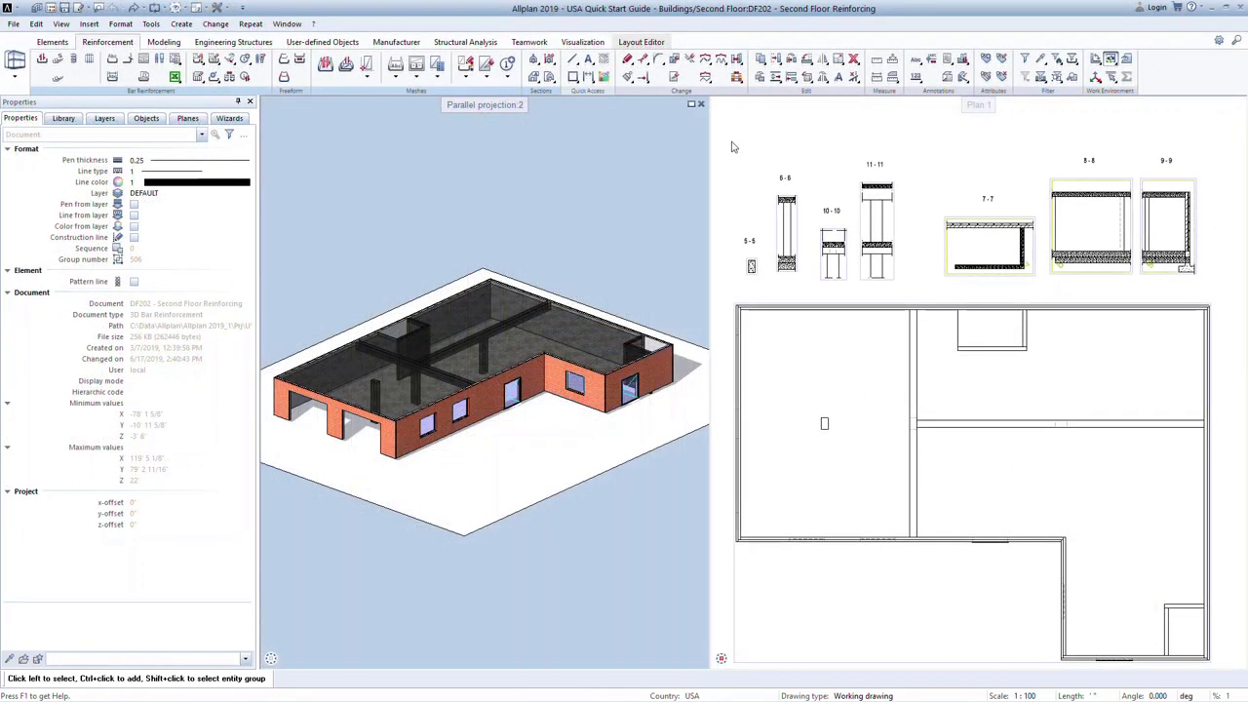
# Step: Close the Parallel projection viewport and zoom the plan in on section 5-5
pyautogui.click(699, 105)
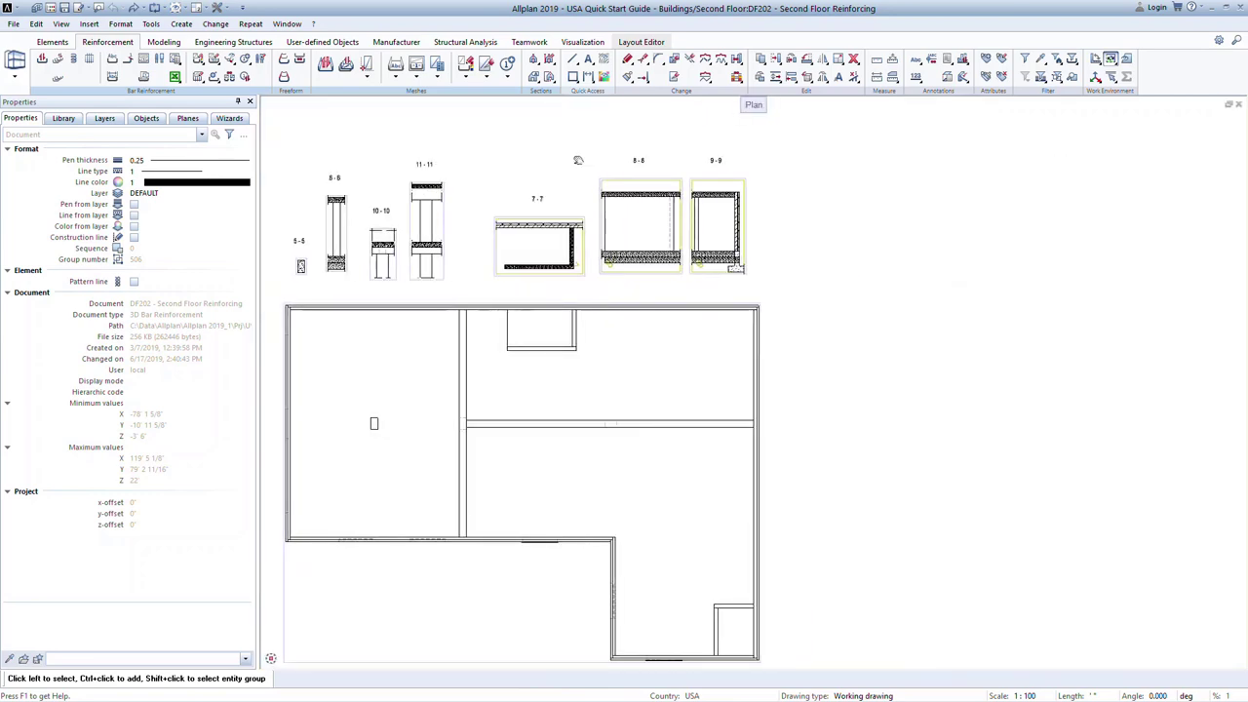
pyautogui.scroll(5, 482, 283)
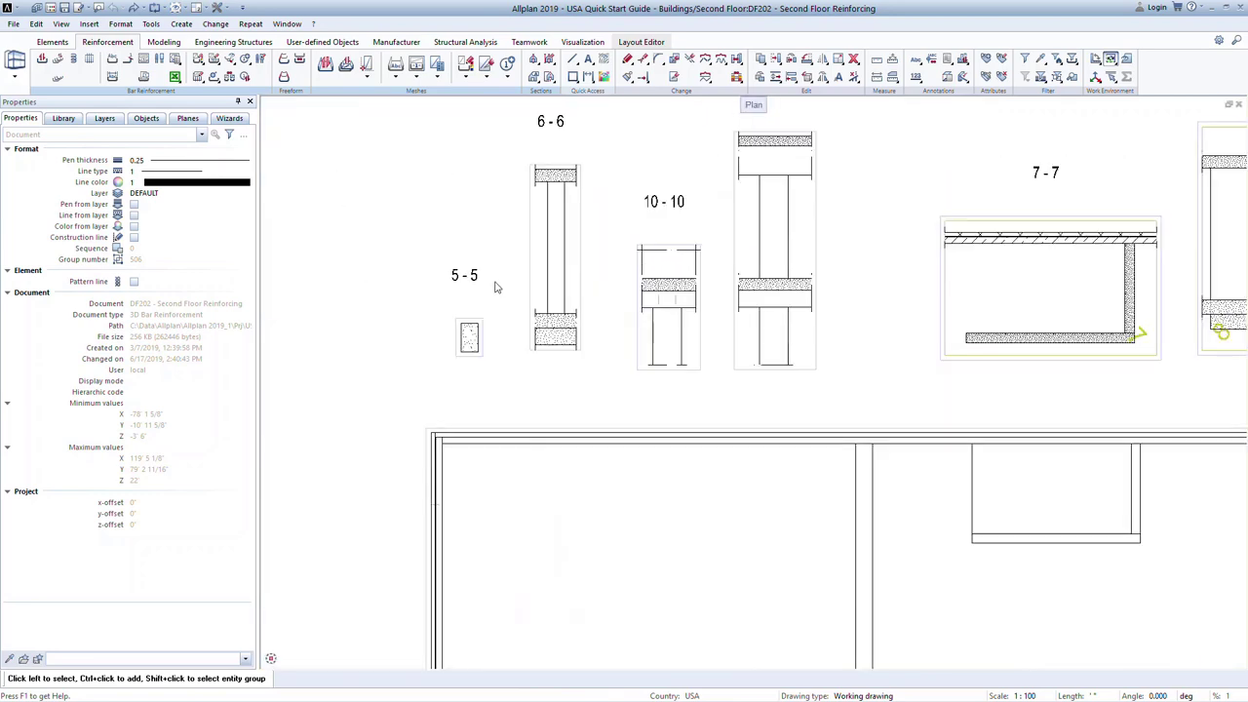
pyautogui.moveTo(493, 273); pyautogui.dragTo(468, 380, button='middle')
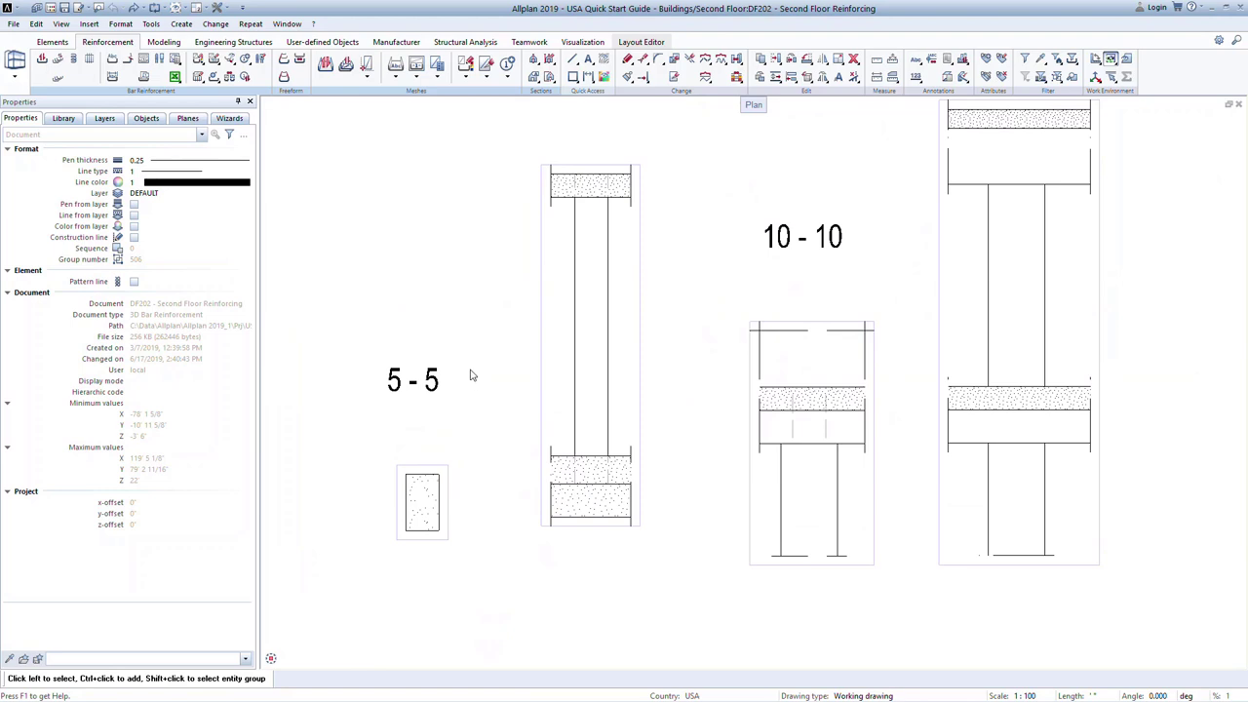
# Step: Place a closed #4 stirrup inside the column cross-section of section 5-5
pyautogui.click(43, 59)
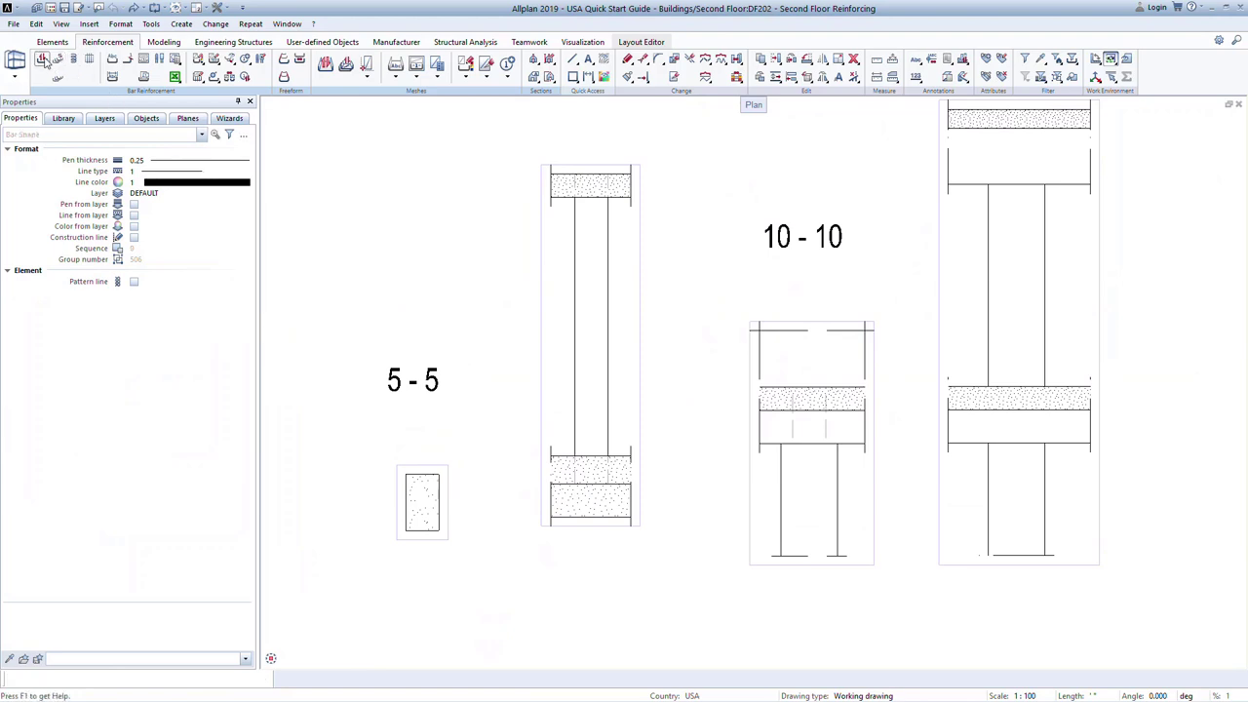
pyautogui.click(202, 136)
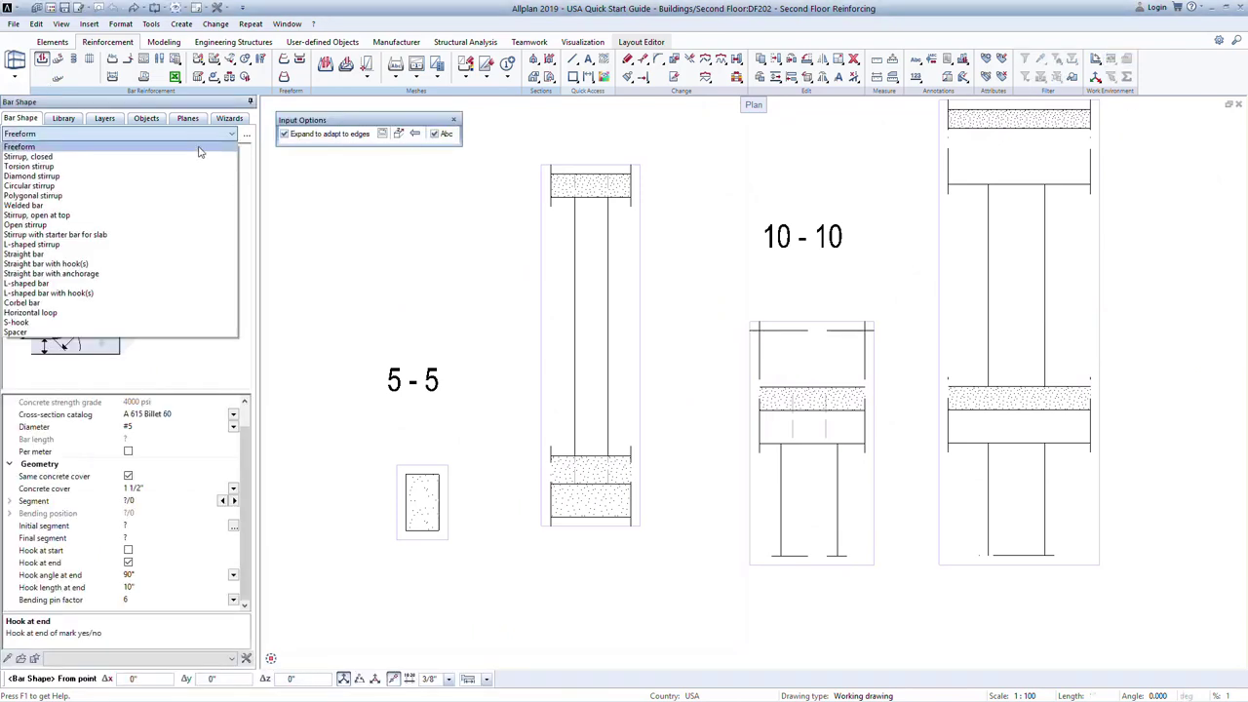
pyautogui.click(199, 157)
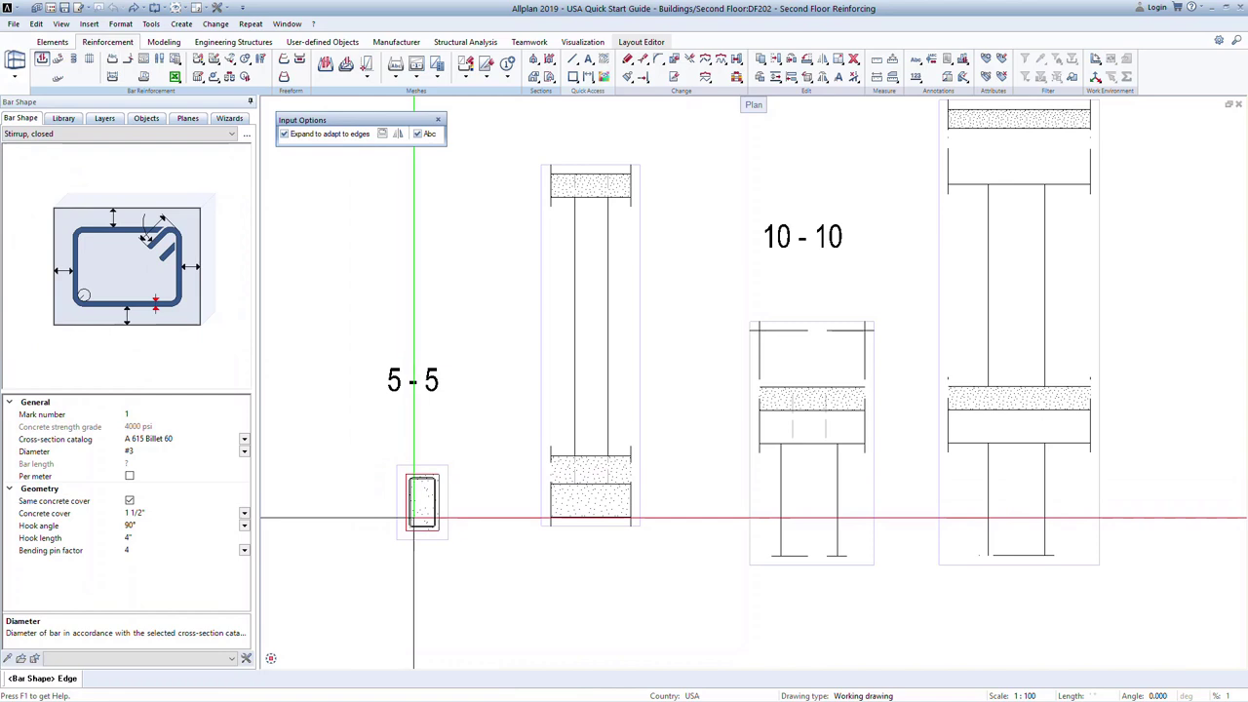
pyautogui.click(414, 518)
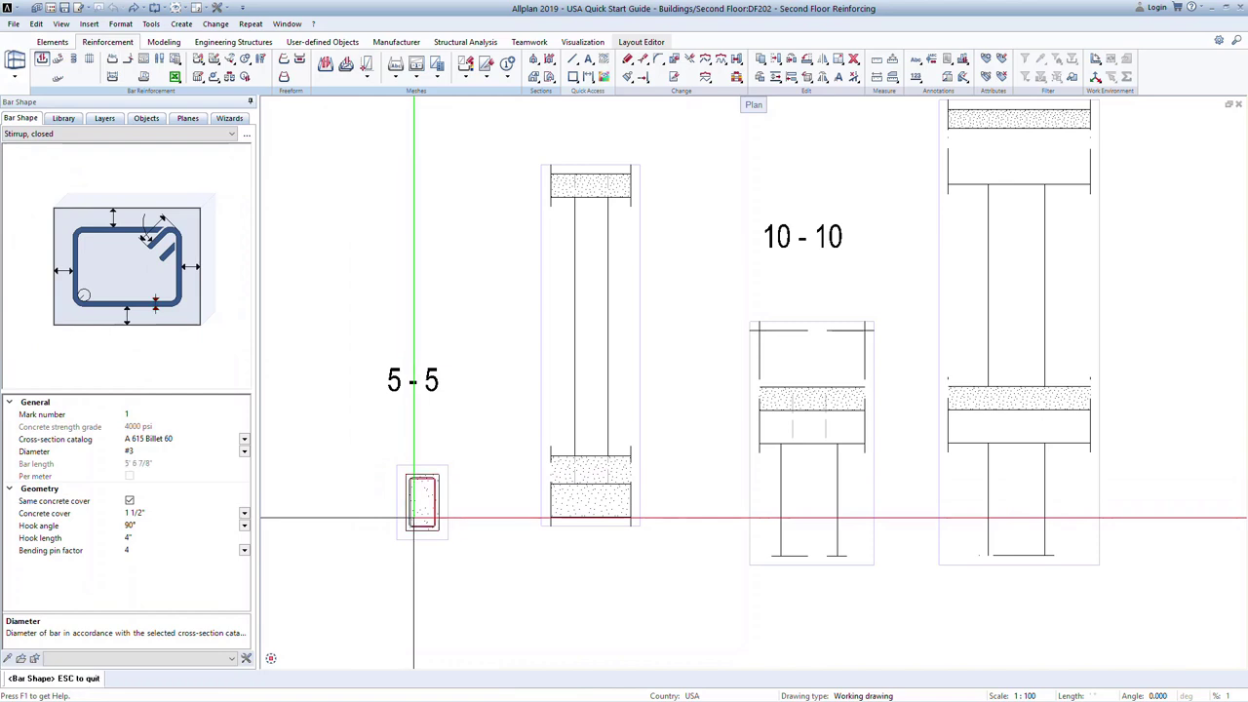
pyautogui.click(244, 452)
pyautogui.click(234, 476)
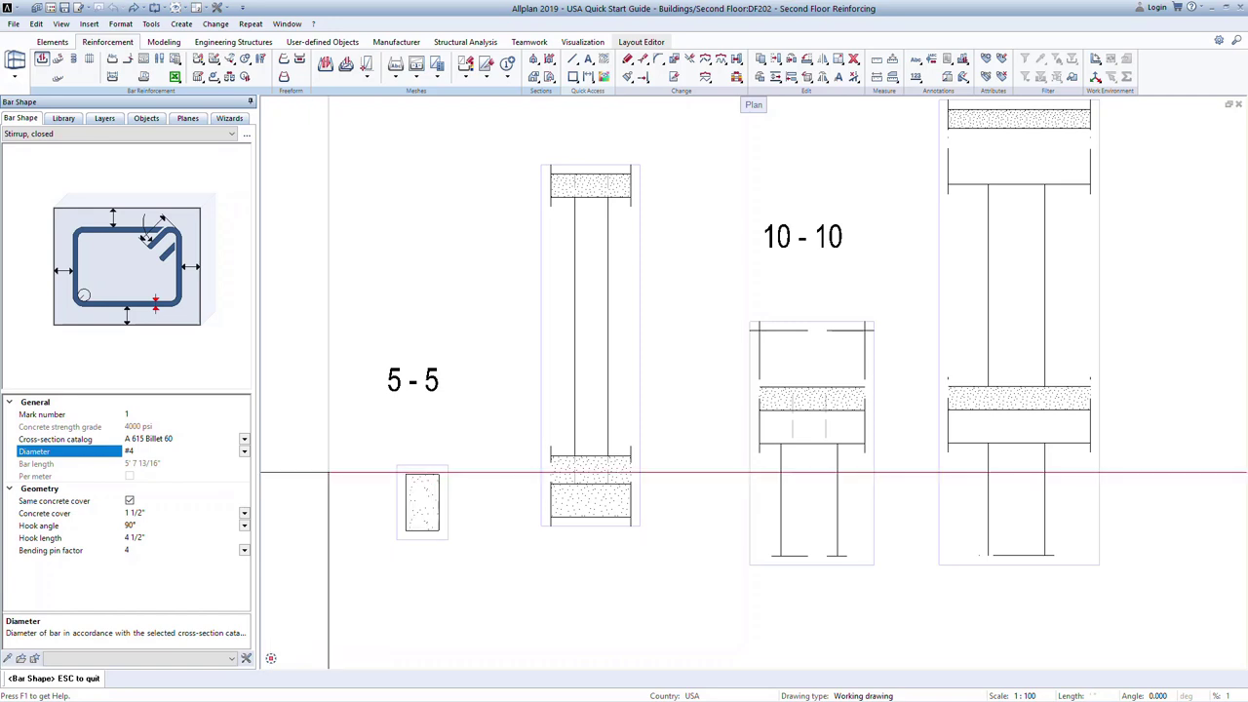
pyautogui.click(328, 474)
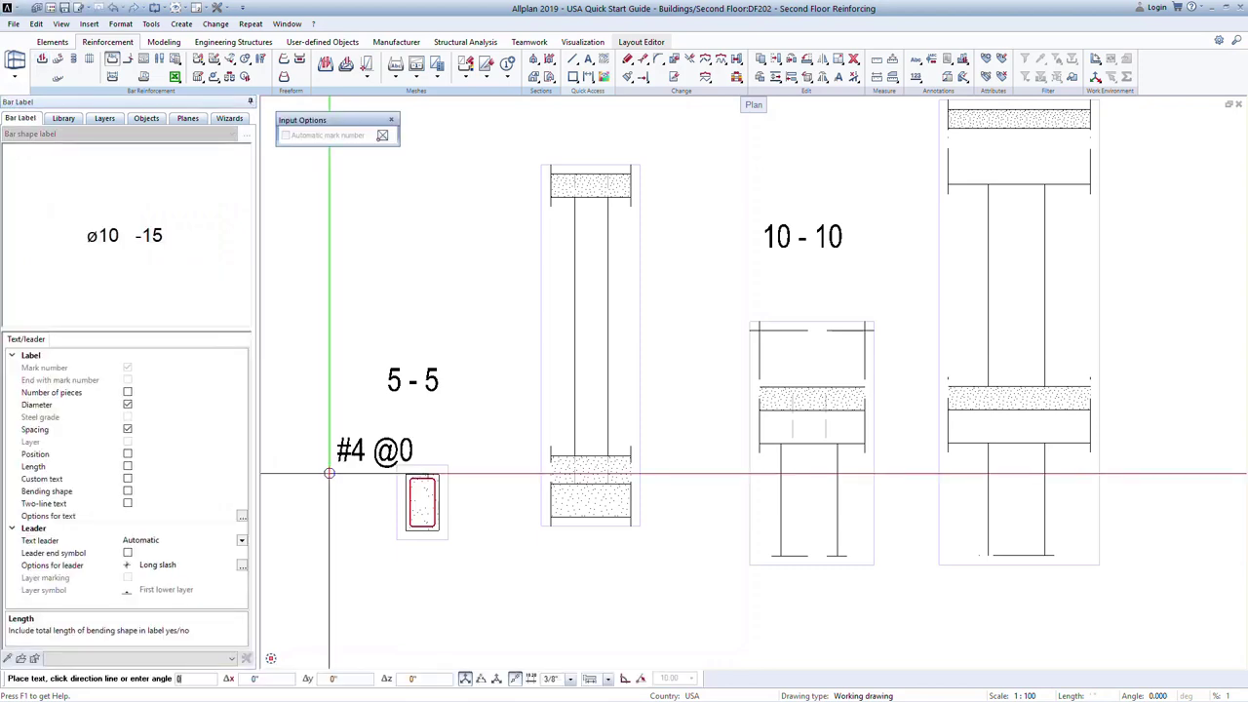
# Step: Skip the stirrup label and place 4 stirrups along a placing line in section 6-6
pyautogui.press('Escape')
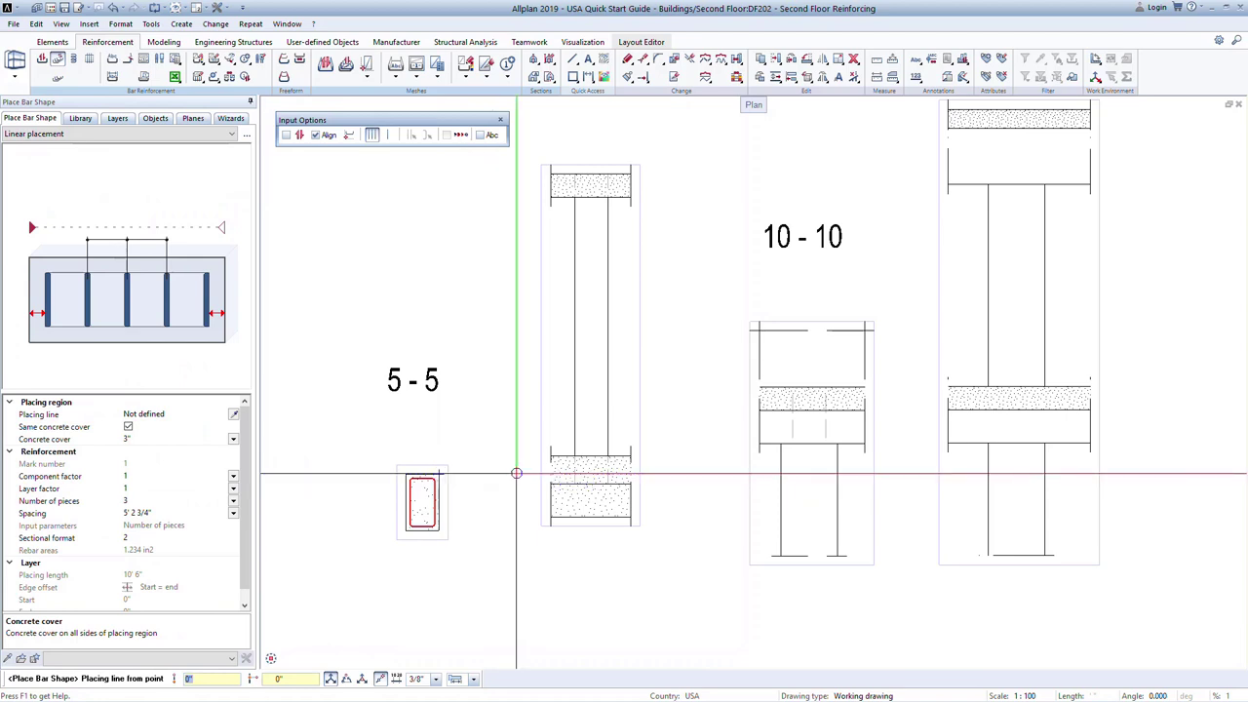
pyautogui.click(560, 472)
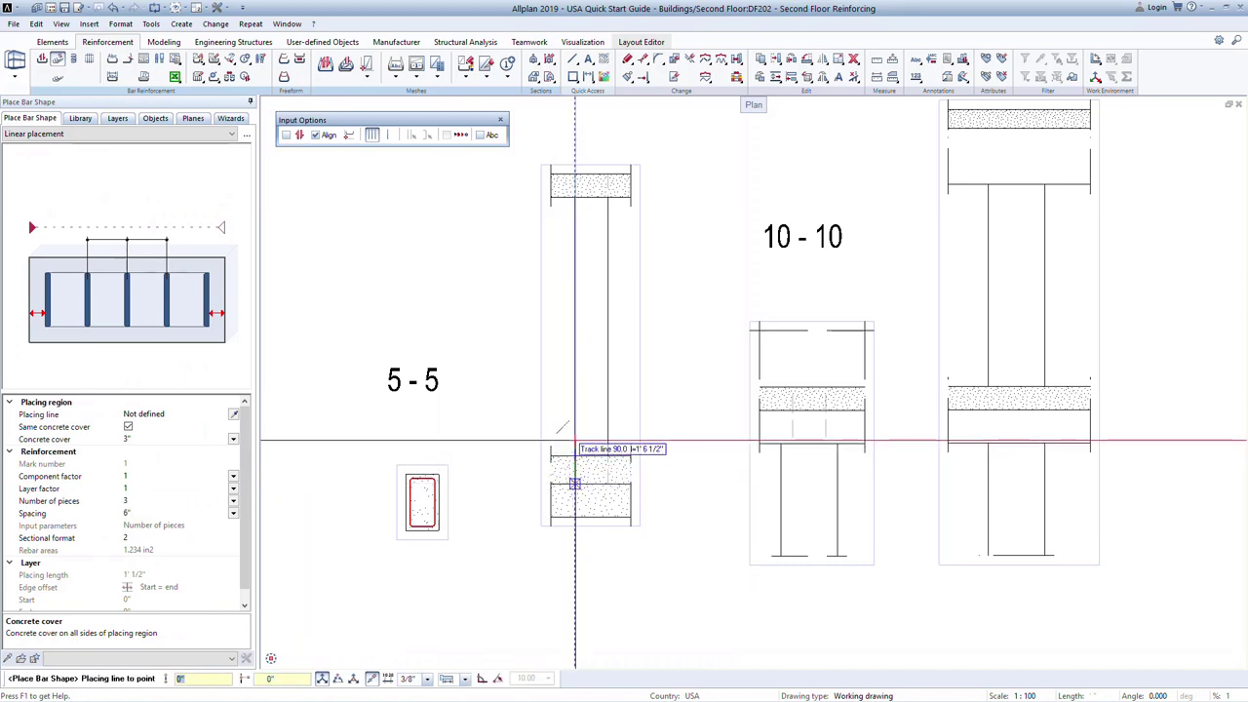
pyautogui.click(575, 443)
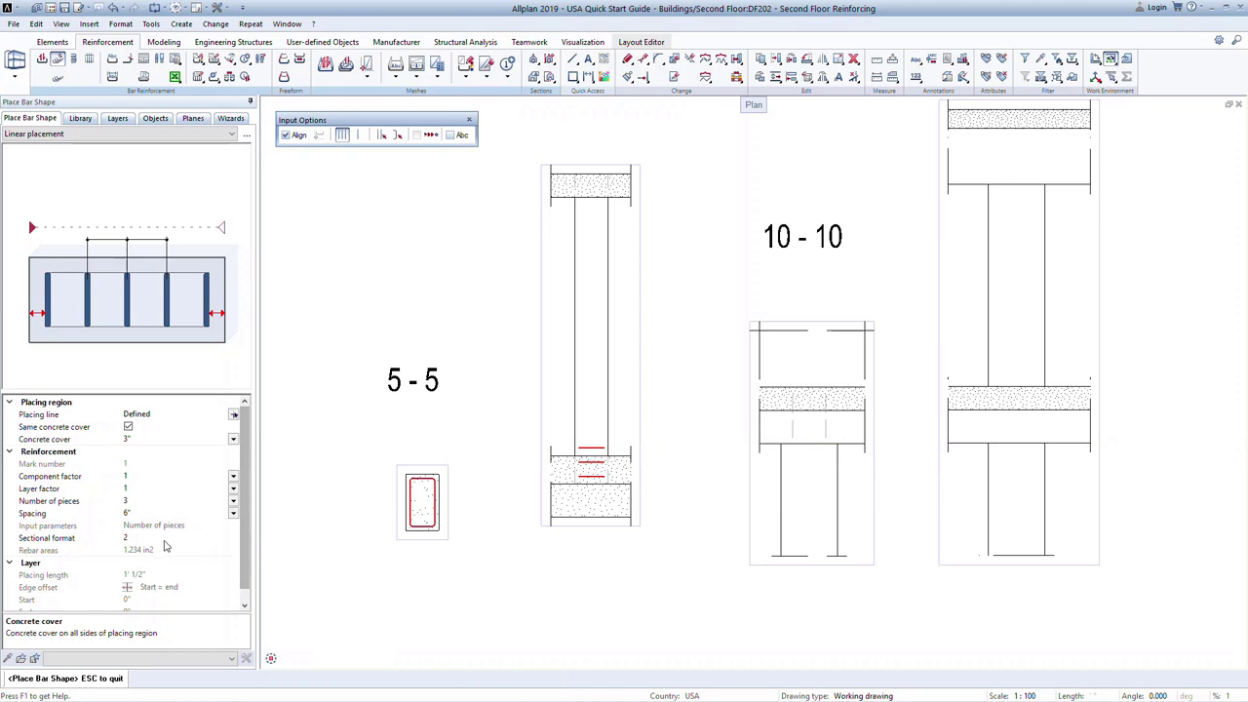
pyautogui.click(152, 501)
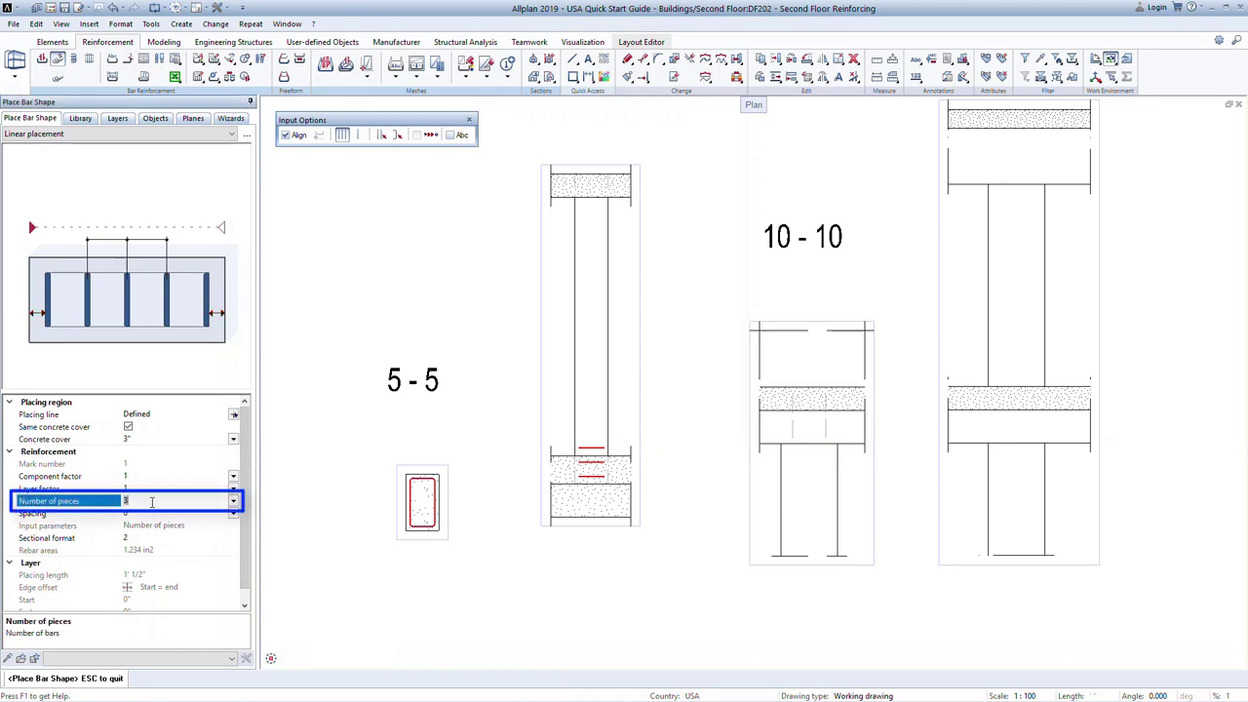
pyautogui.write('4')
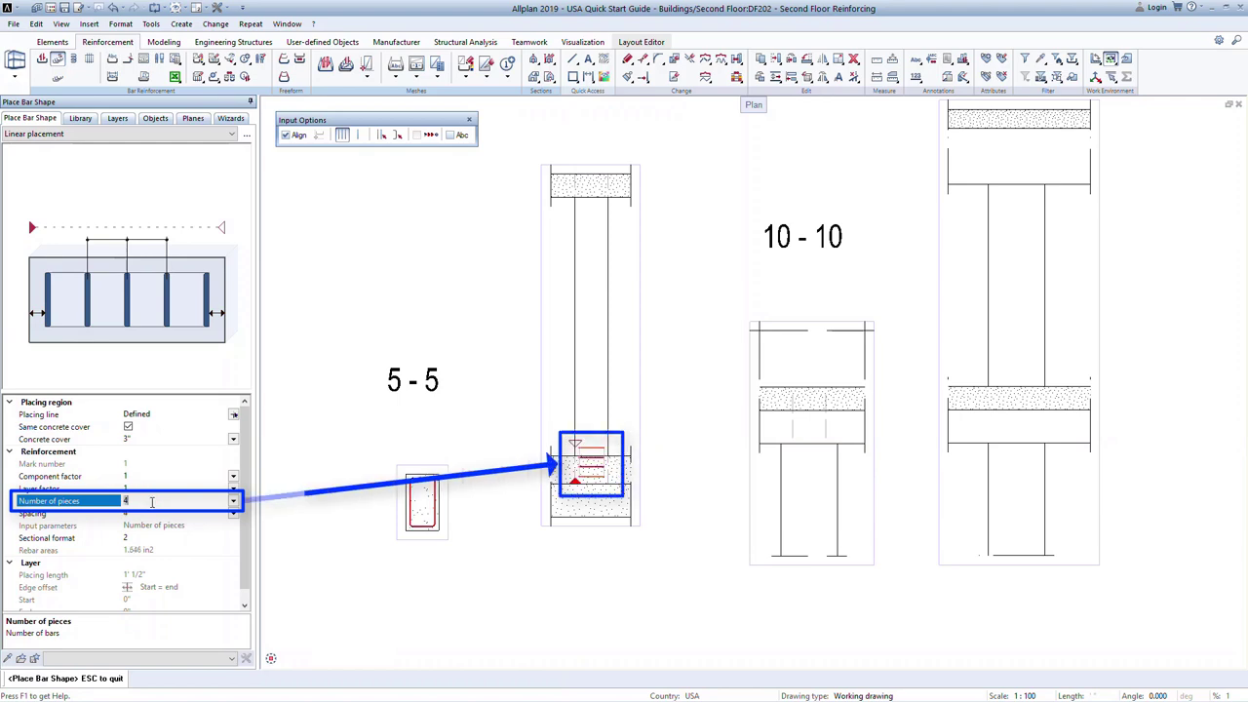
pyautogui.press('Return')
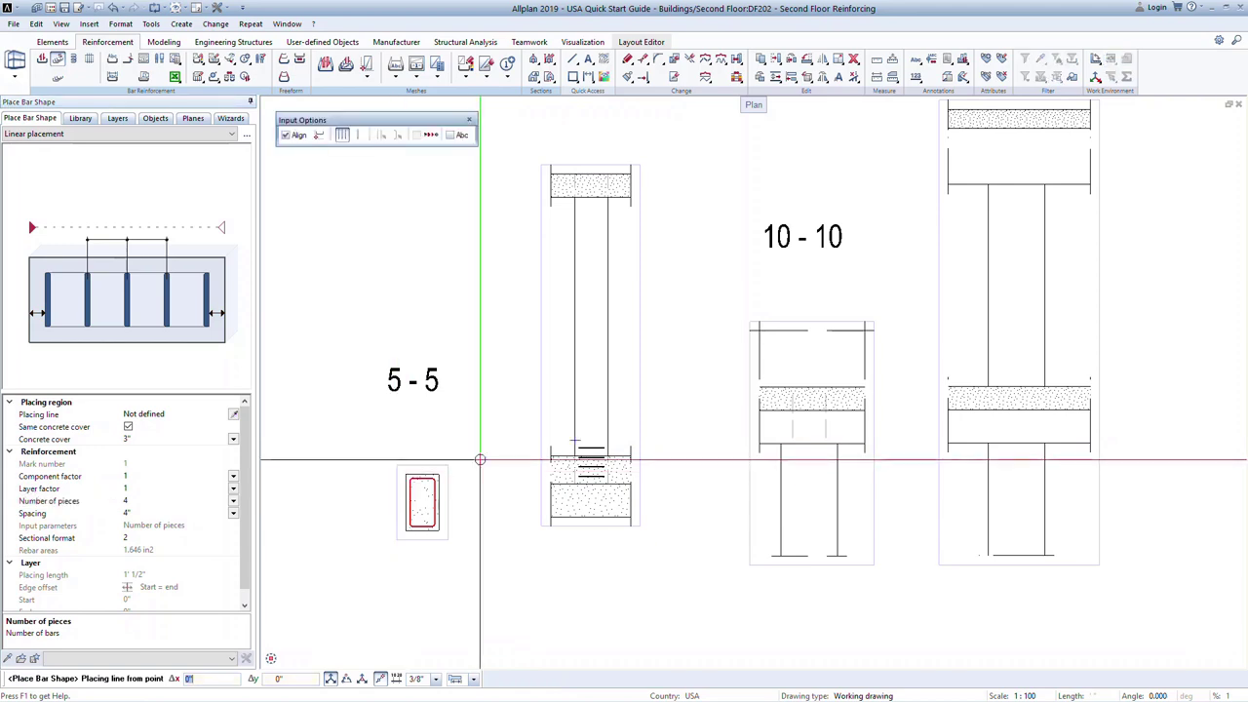
# Step: Place stirrups at 18" spacing along an 8' line up from the slab edge
pyautogui.click(575, 441)
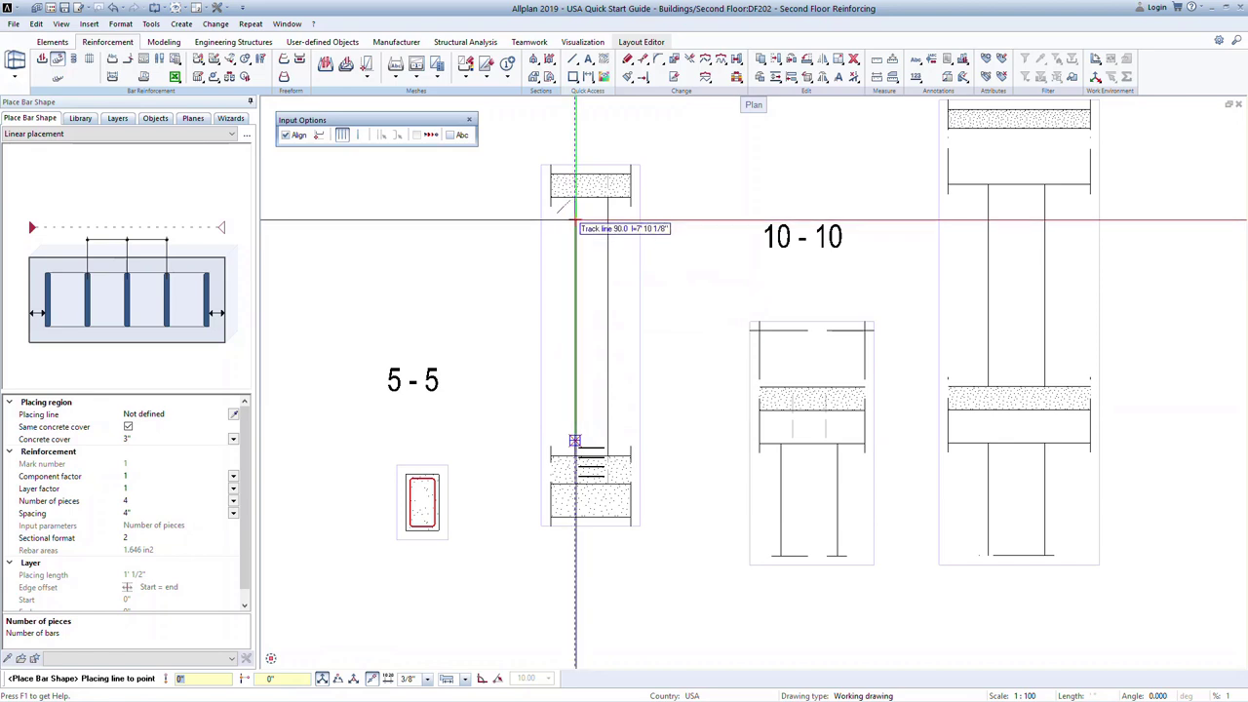
pyautogui.write('8')
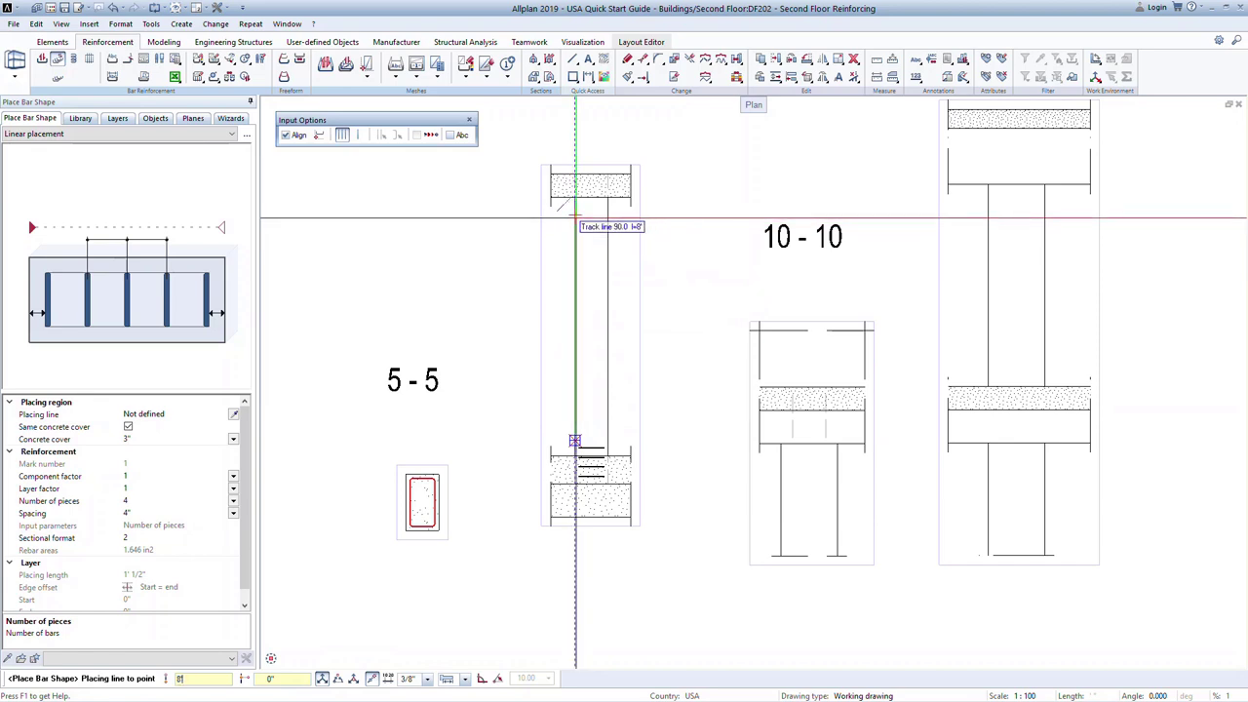
pyautogui.press('Return')
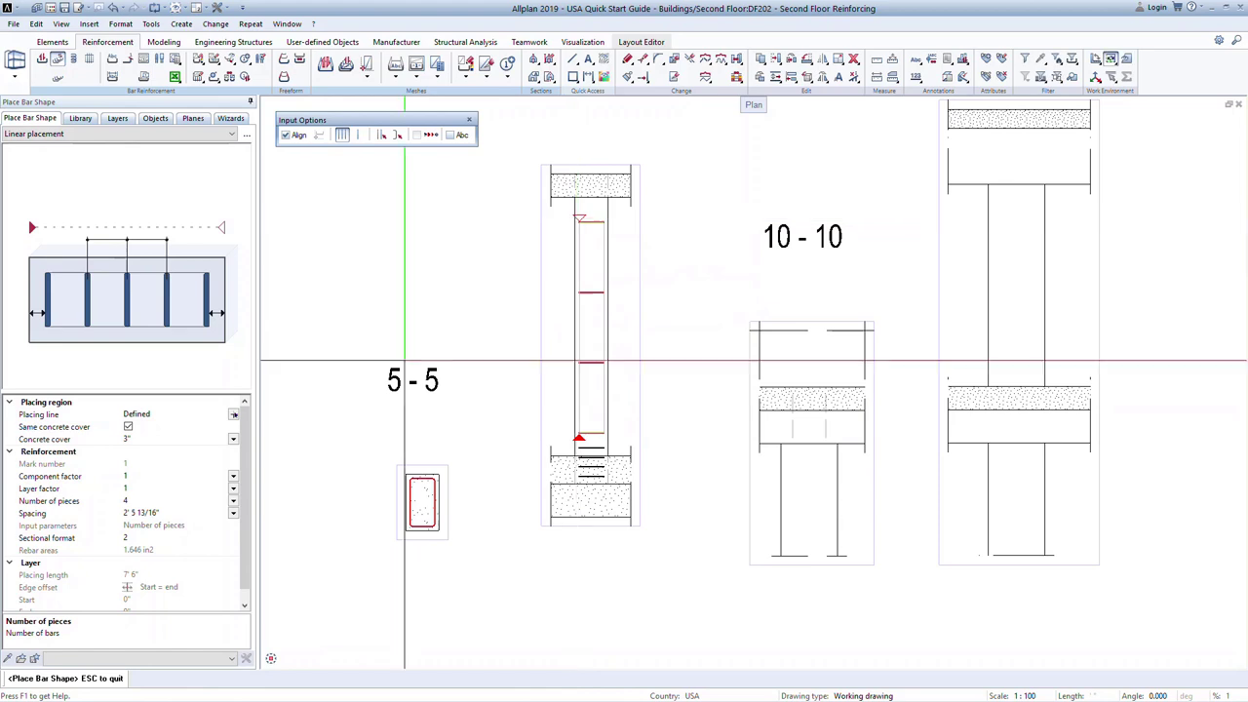
pyautogui.click(171, 513)
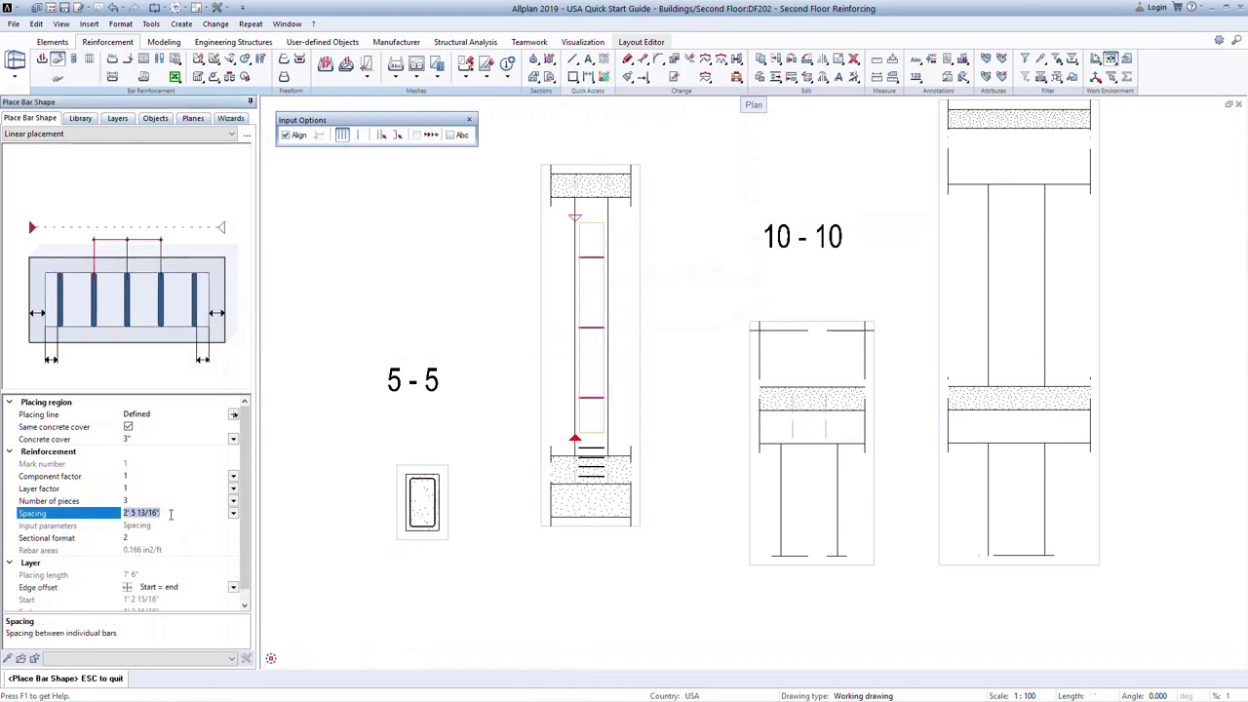
pyautogui.write('18')
pyautogui.press('Return')
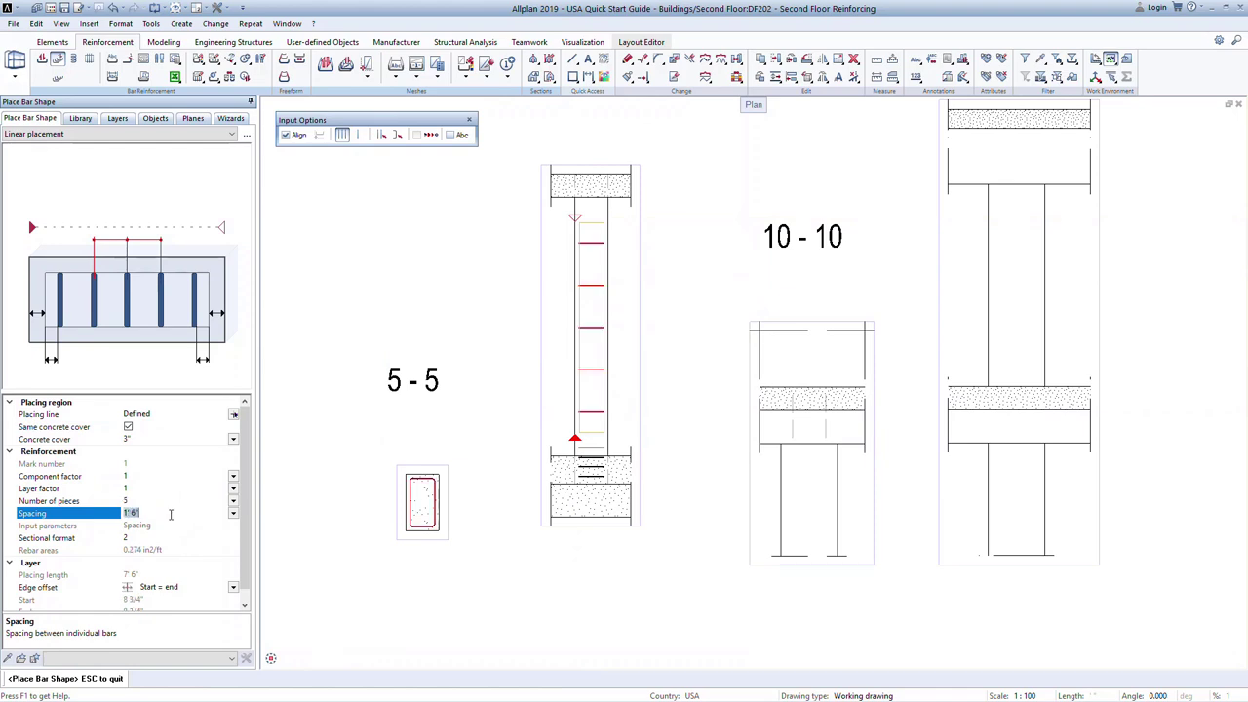
pyautogui.press('Escape')
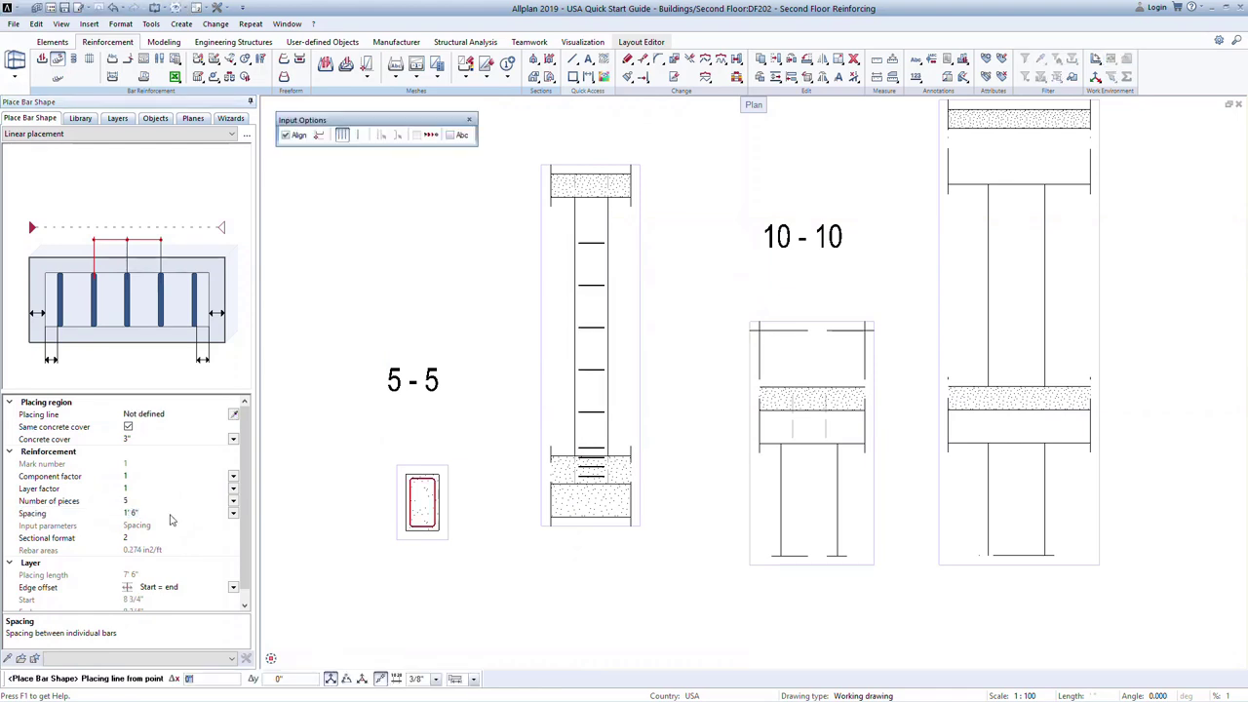
# Step: Add three closely spaced stirrups along a short placing line at the column top
pyautogui.click(579, 195)
pyautogui.click(576, 180)
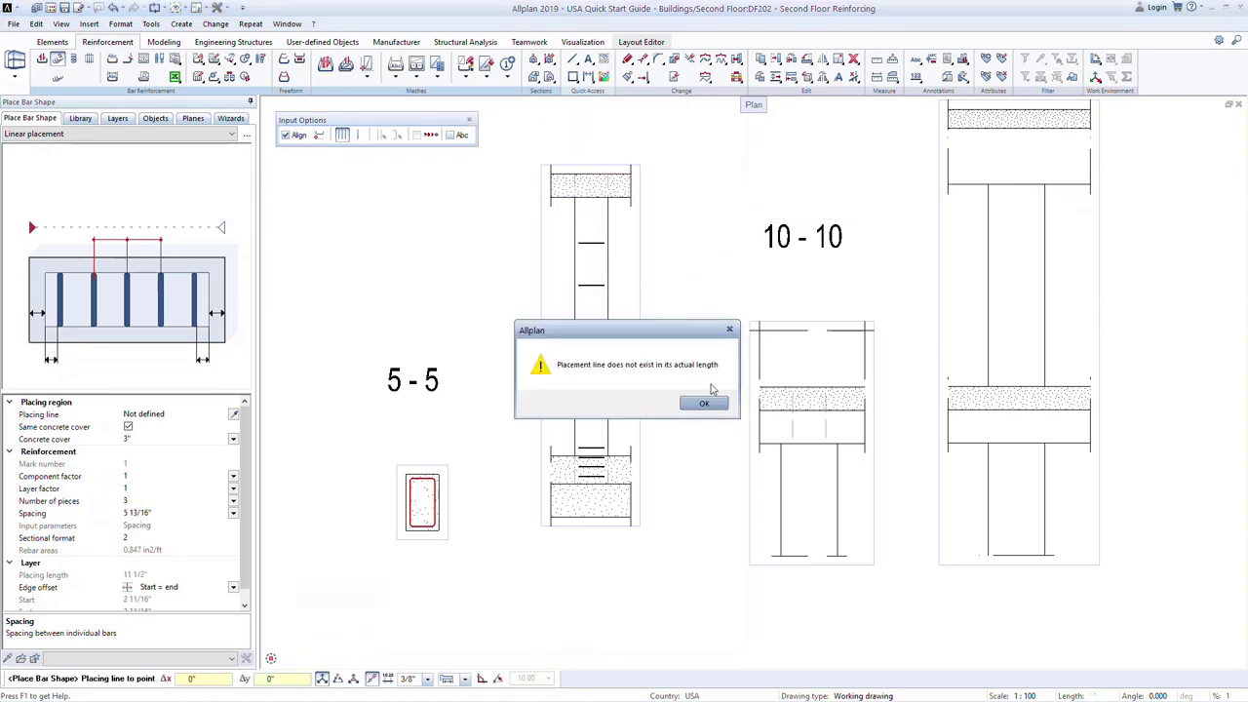
pyautogui.click(709, 402)
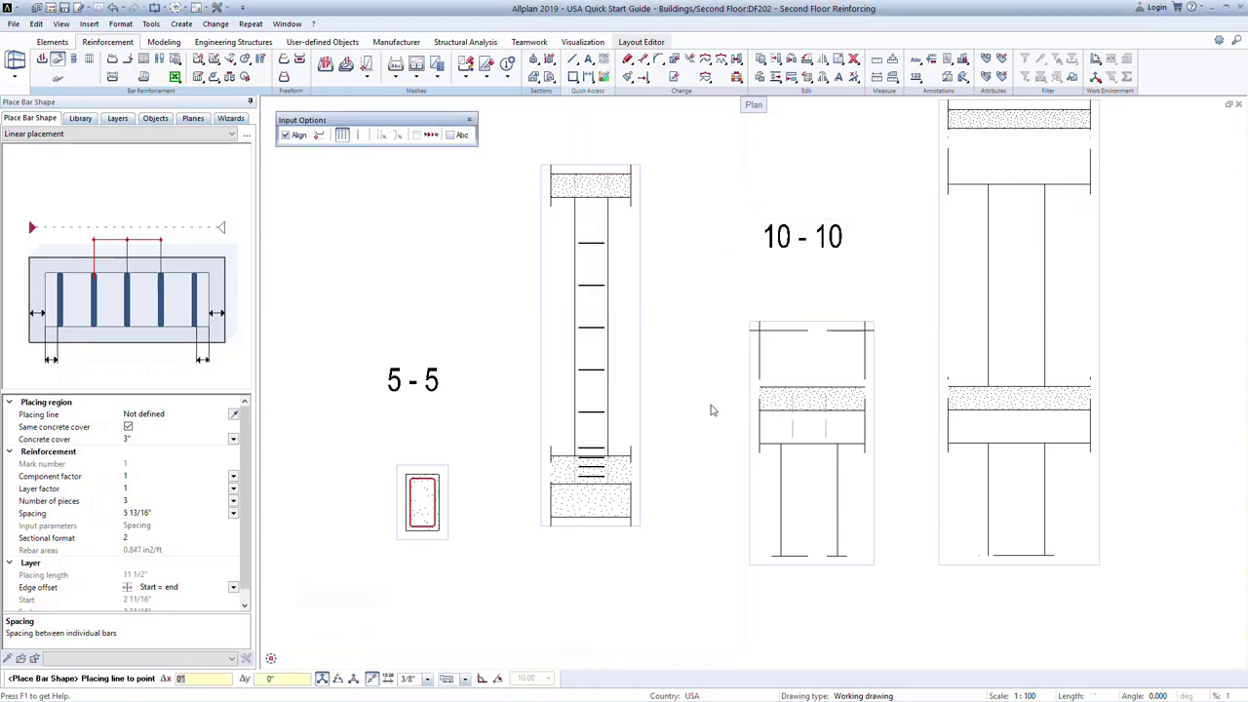
pyautogui.click(572, 175)
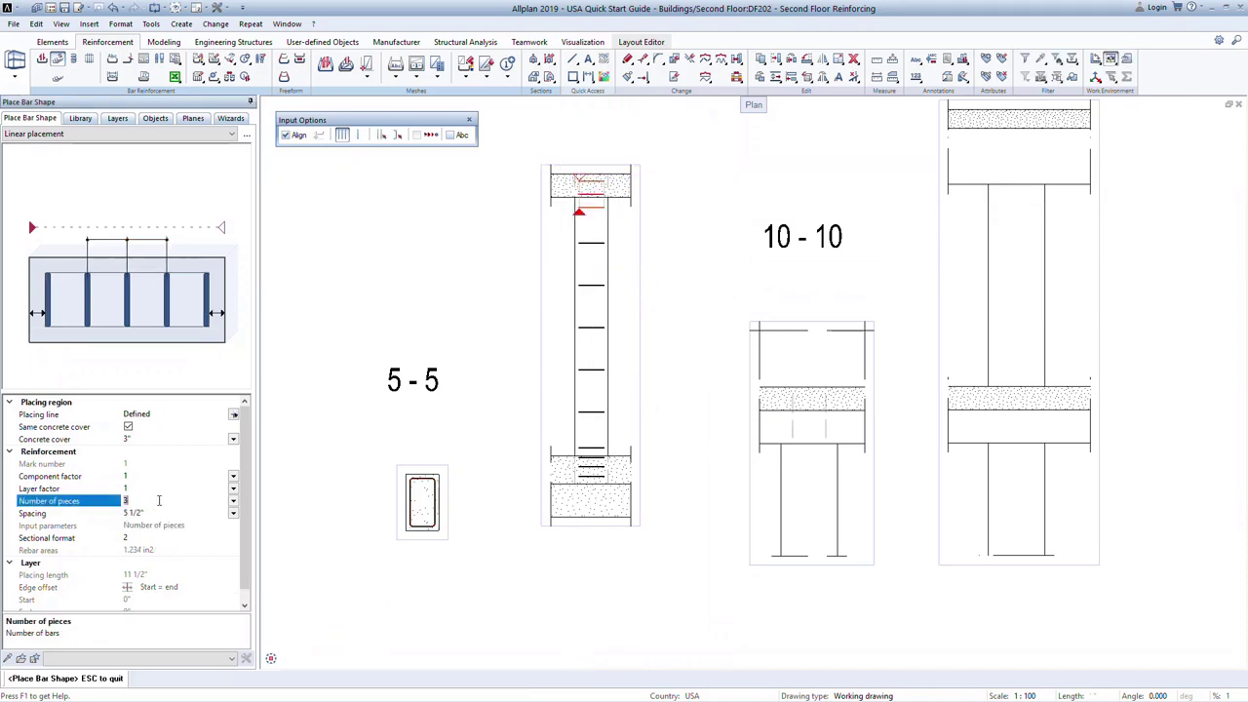
pyautogui.press('Escape')
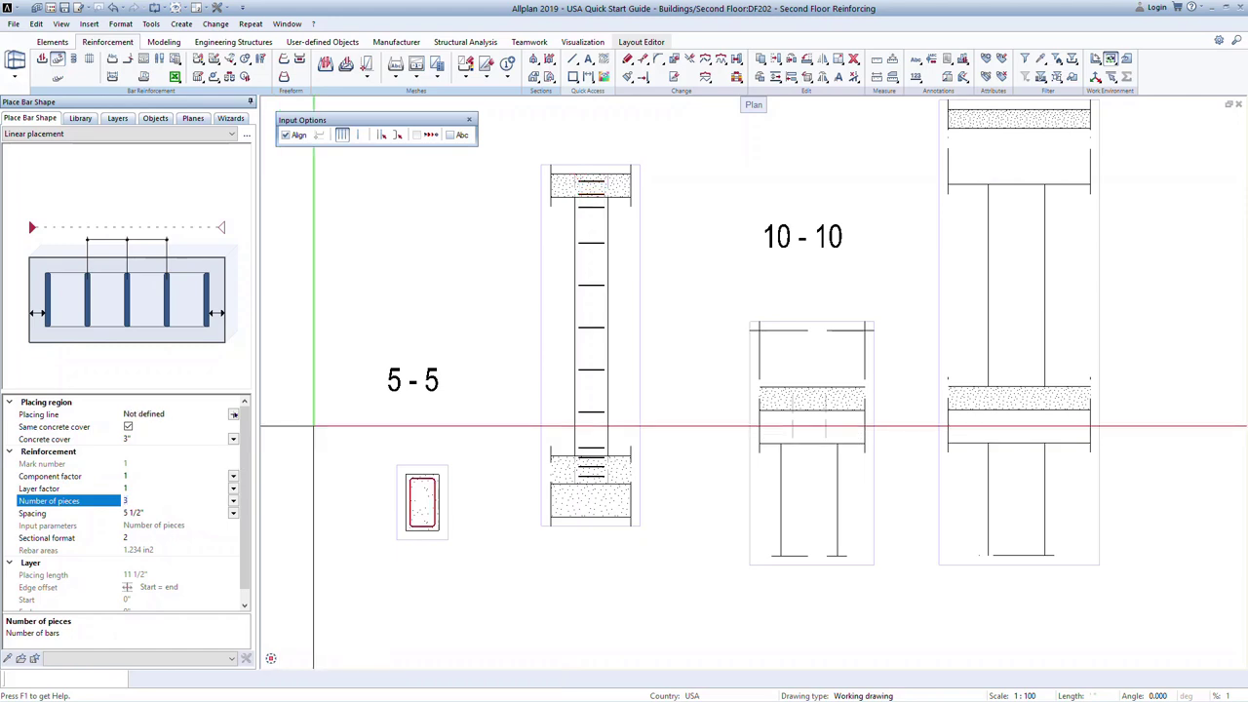
pyautogui.press('Escape')
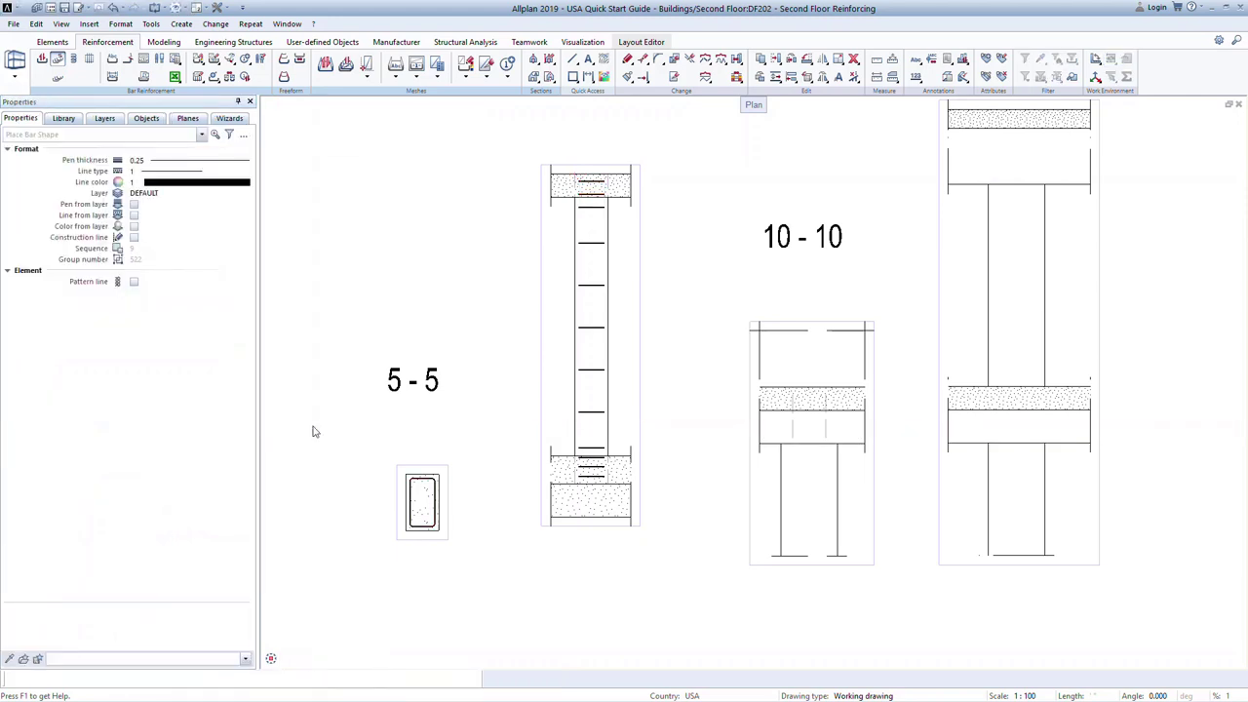
# Step: Draw a freeform #5 bar from the column top to the column bottom
pyautogui.press('Return')
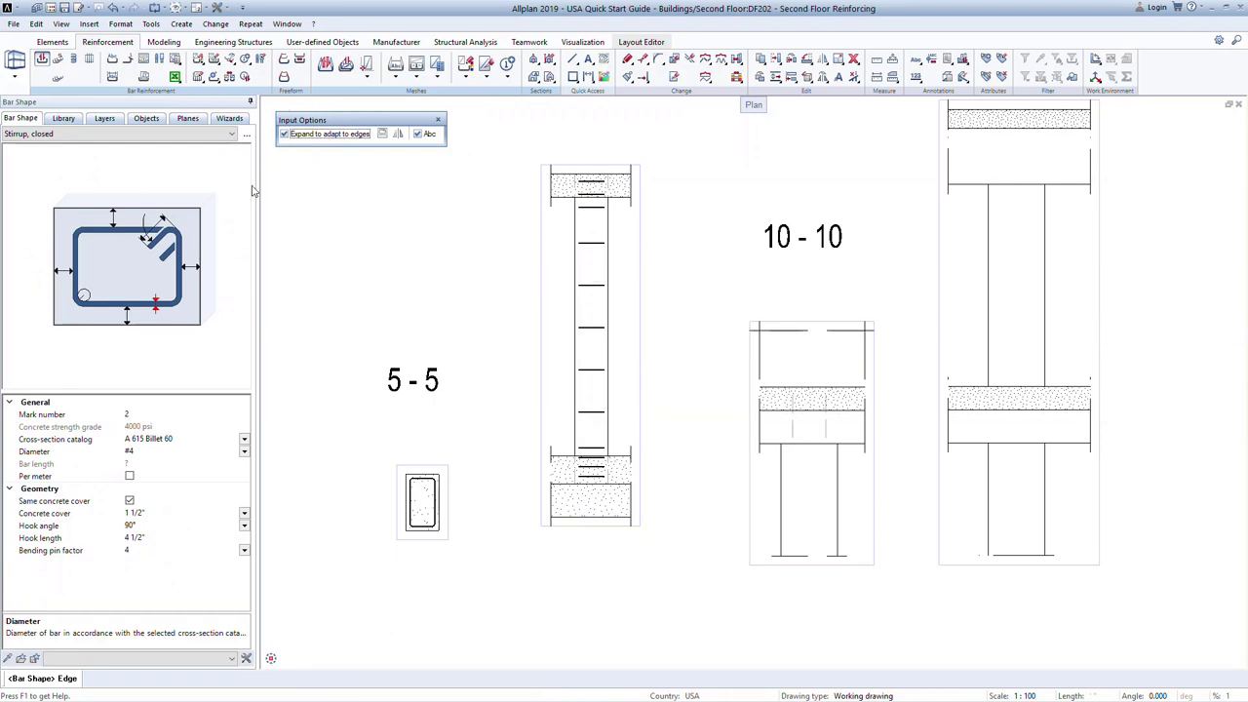
pyautogui.click(231, 133)
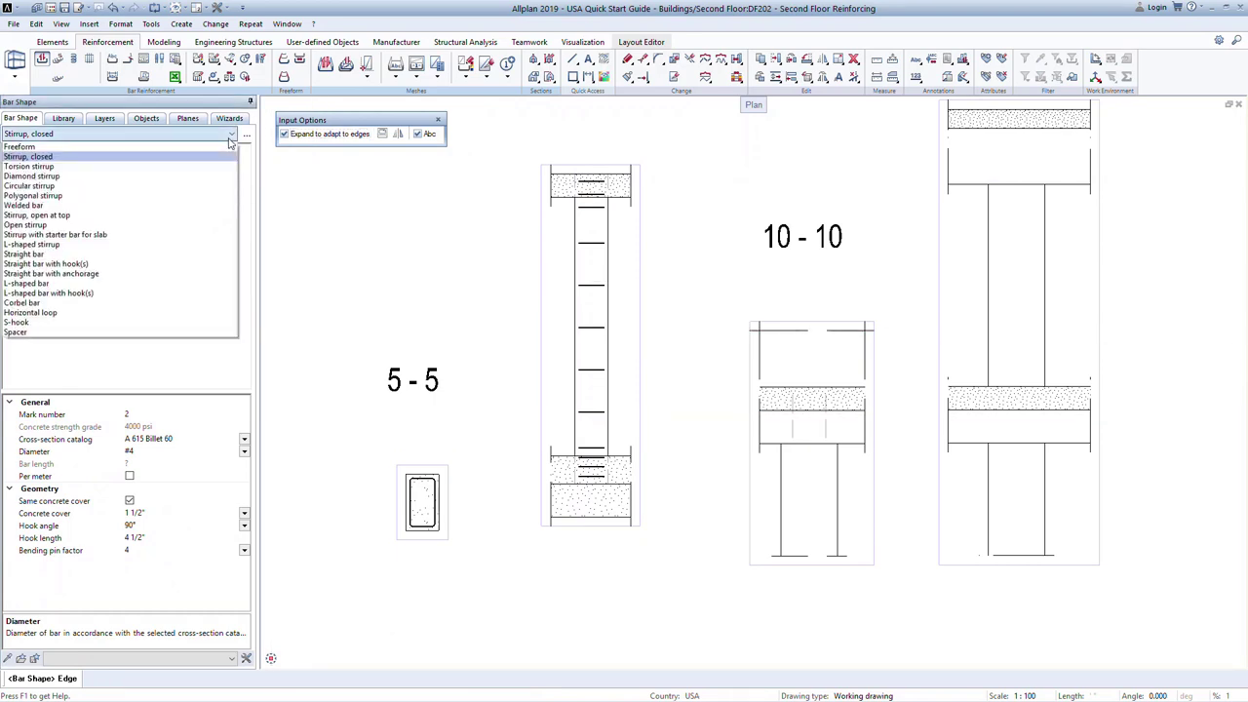
pyautogui.click(222, 153)
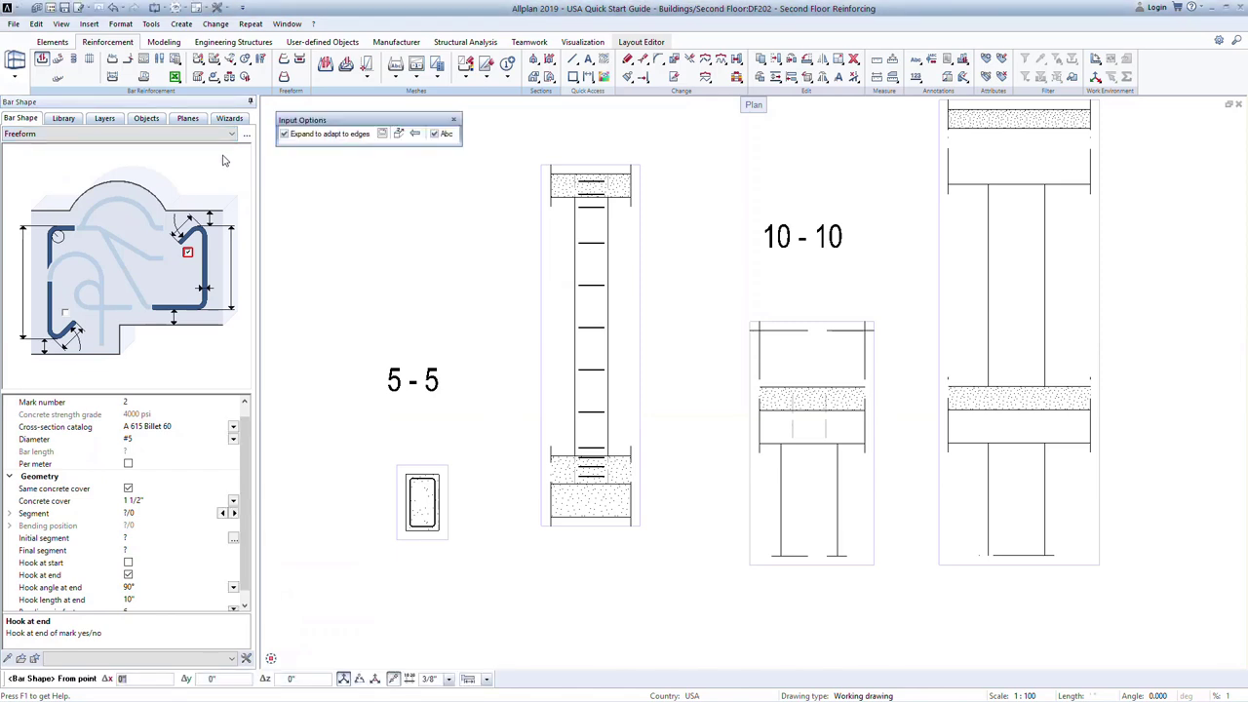
pyautogui.scroll(-1, 249, 454)
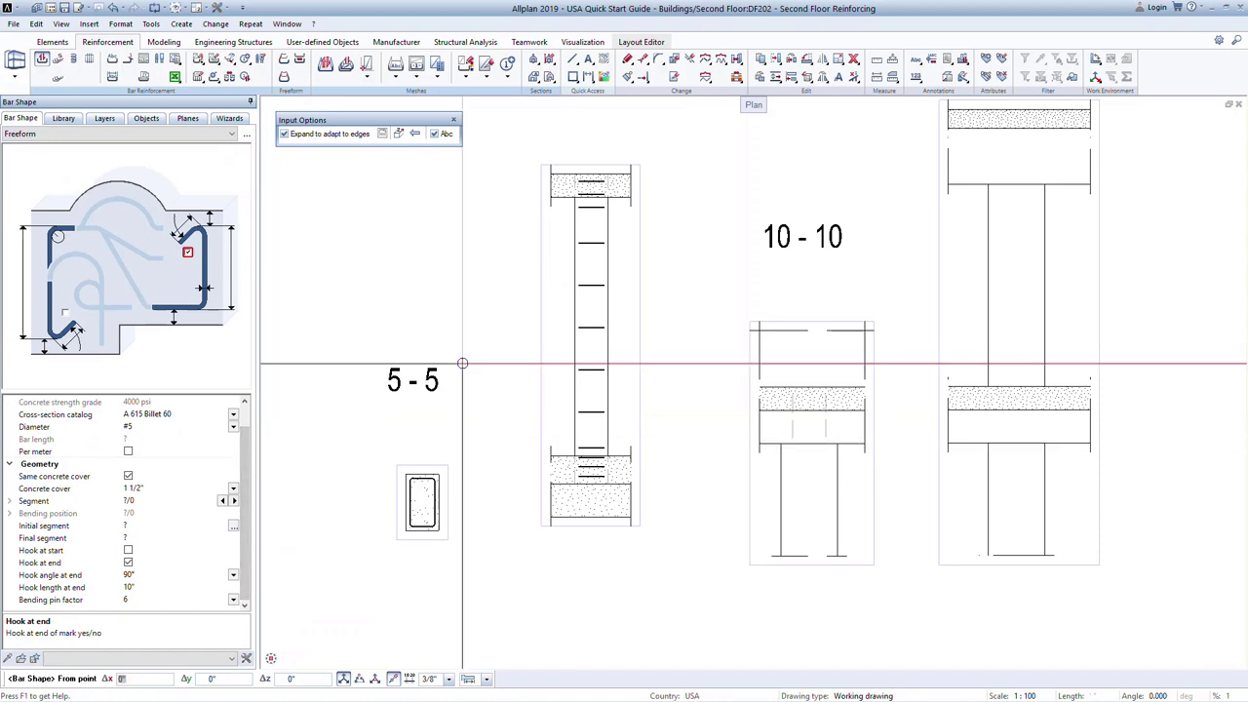
pyautogui.click(576, 177)
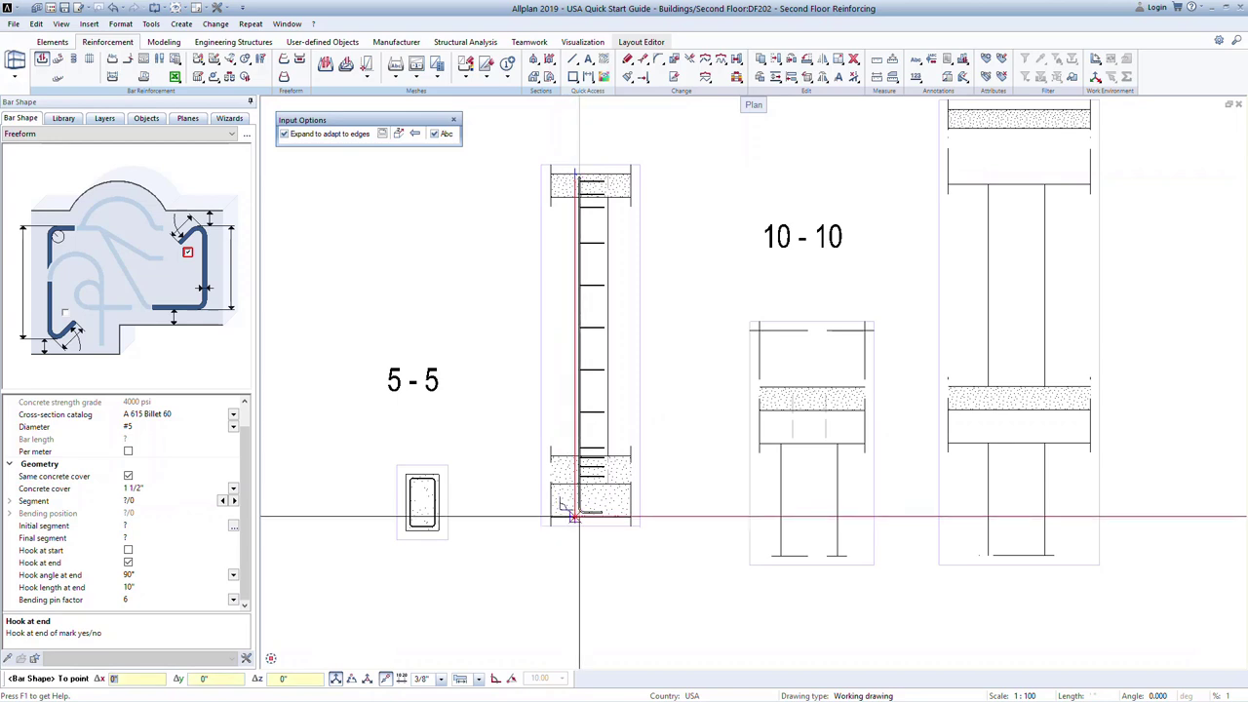
pyautogui.click(578, 516)
pyautogui.press('Escape')
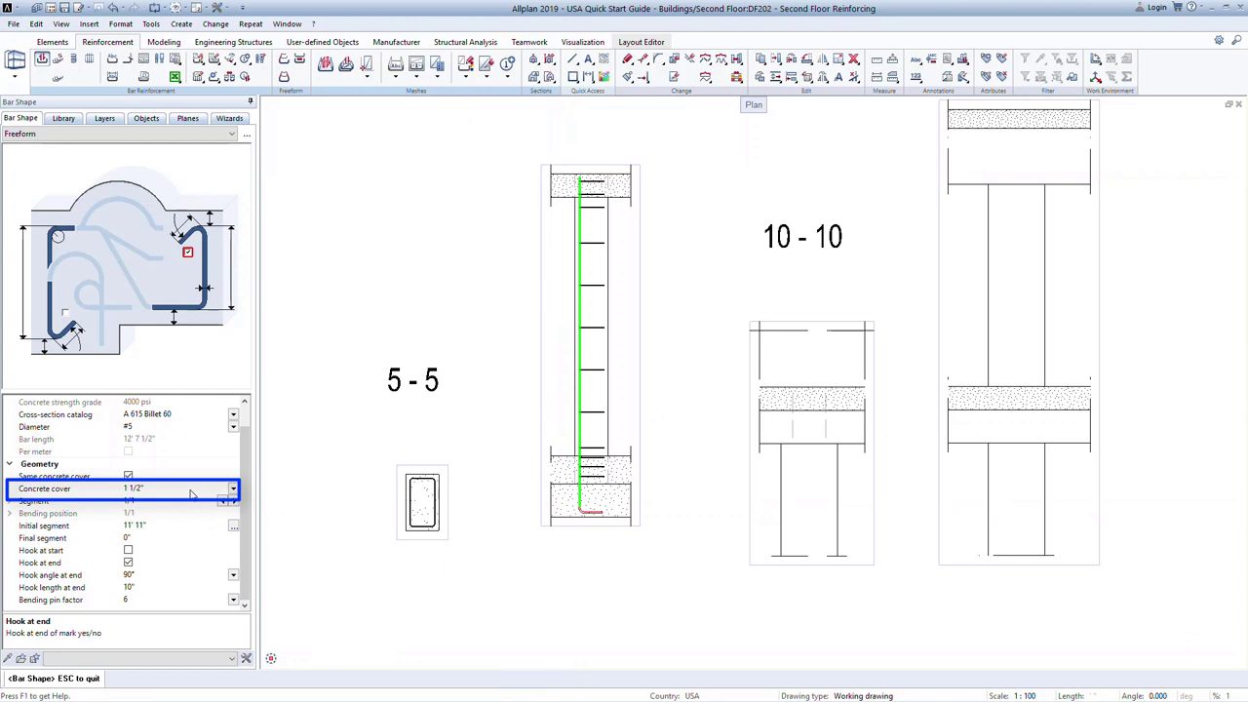
# Step: Give the bar 2" concrete cover and a -90° hook at its end
pyautogui.click(220, 491)
pyautogui.write('2')
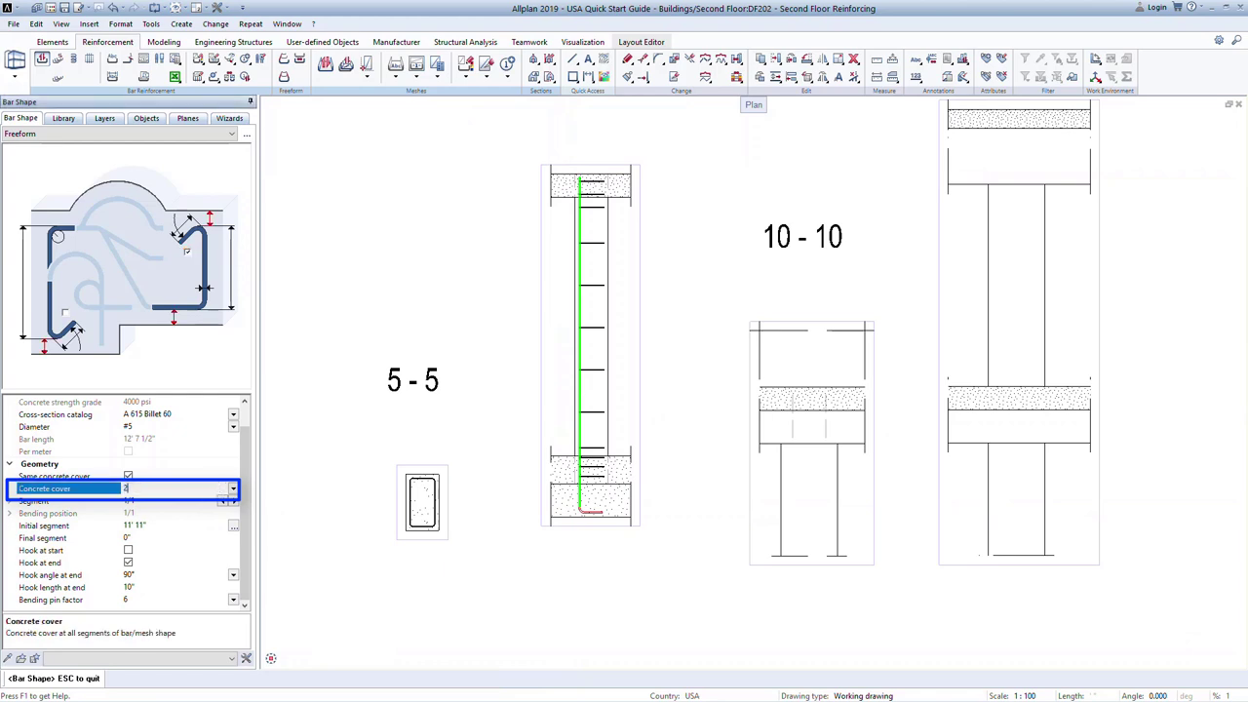
pyautogui.press('Return')
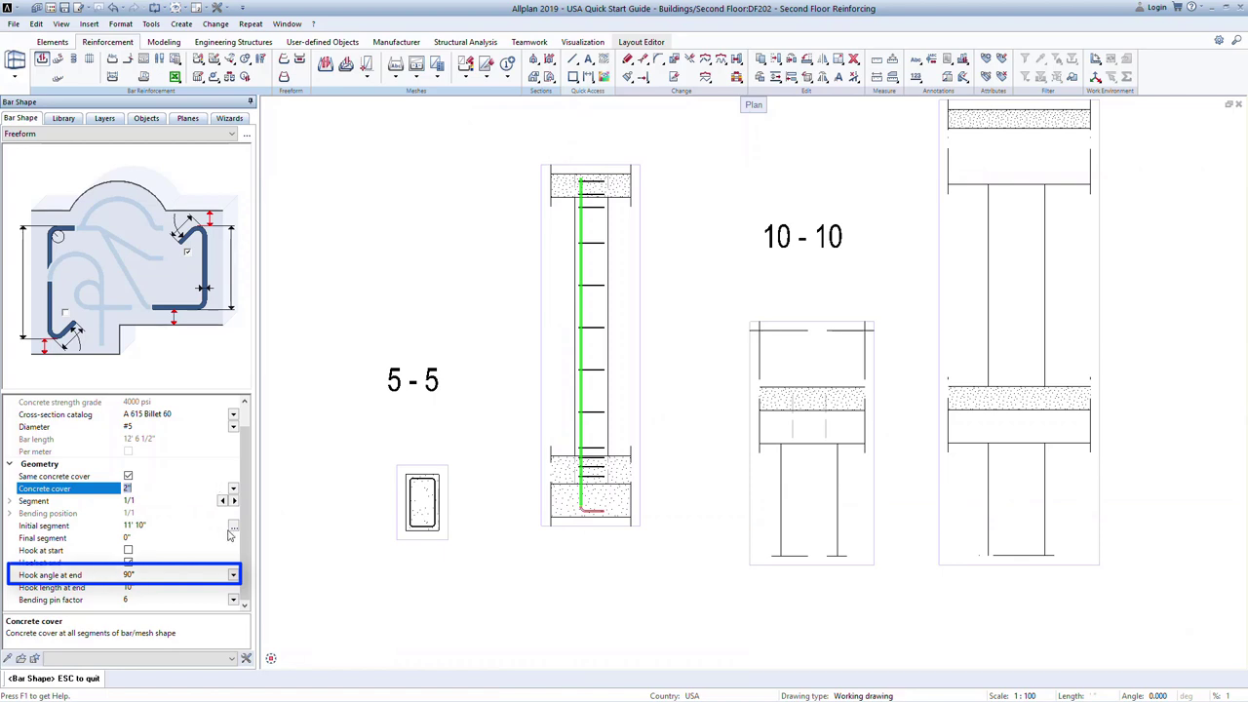
pyautogui.click(233, 576)
pyautogui.click(197, 604)
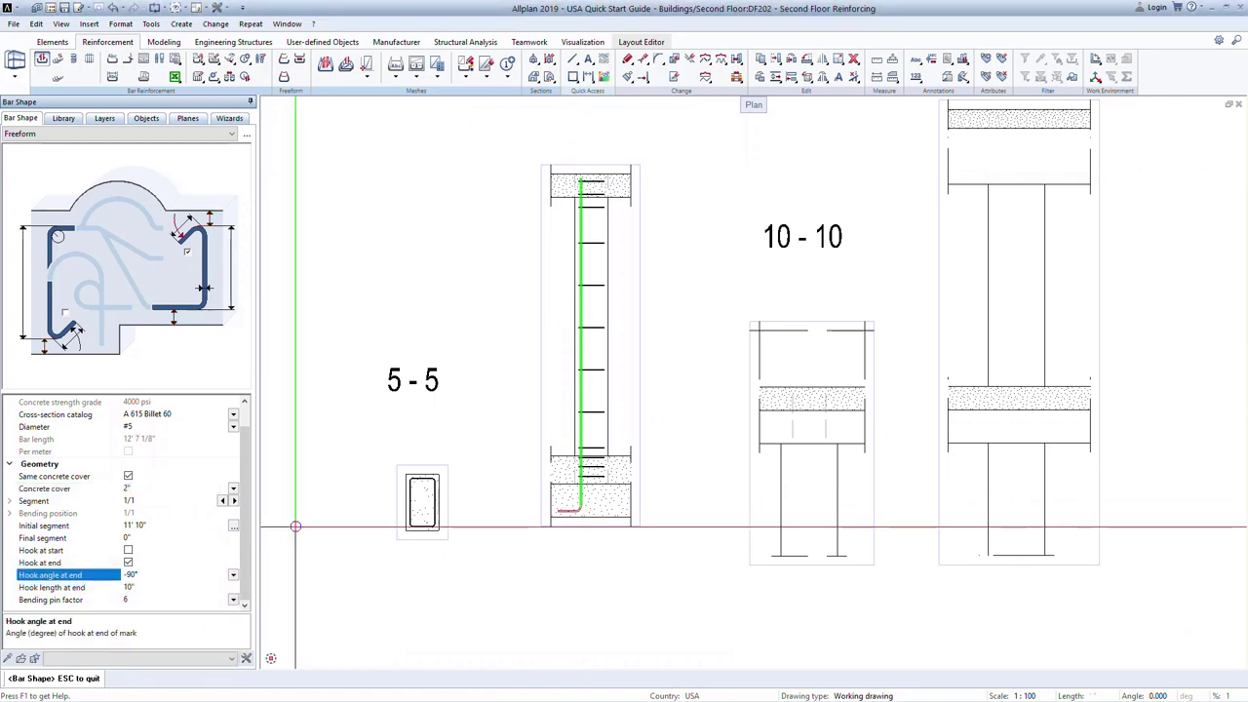
# Step: Place the #5 bar unlabelled and distribute three pieces across section 5-5
pyautogui.click(312, 507)
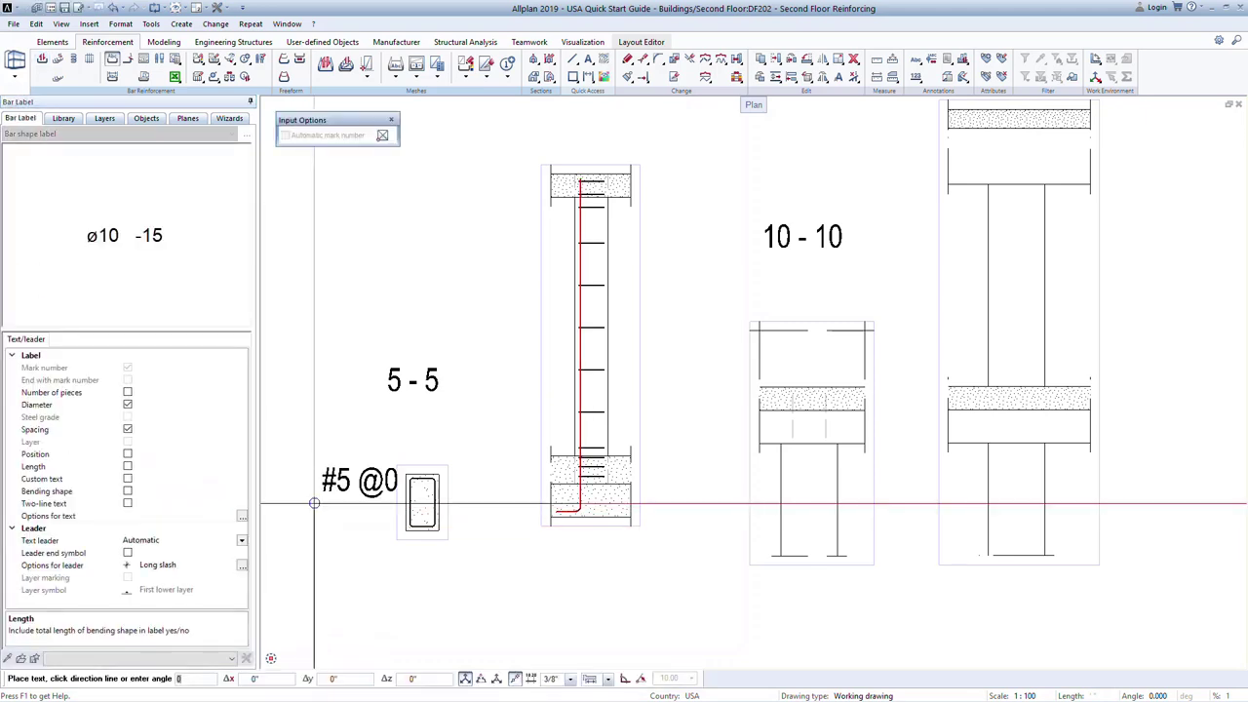
pyautogui.press('Escape')
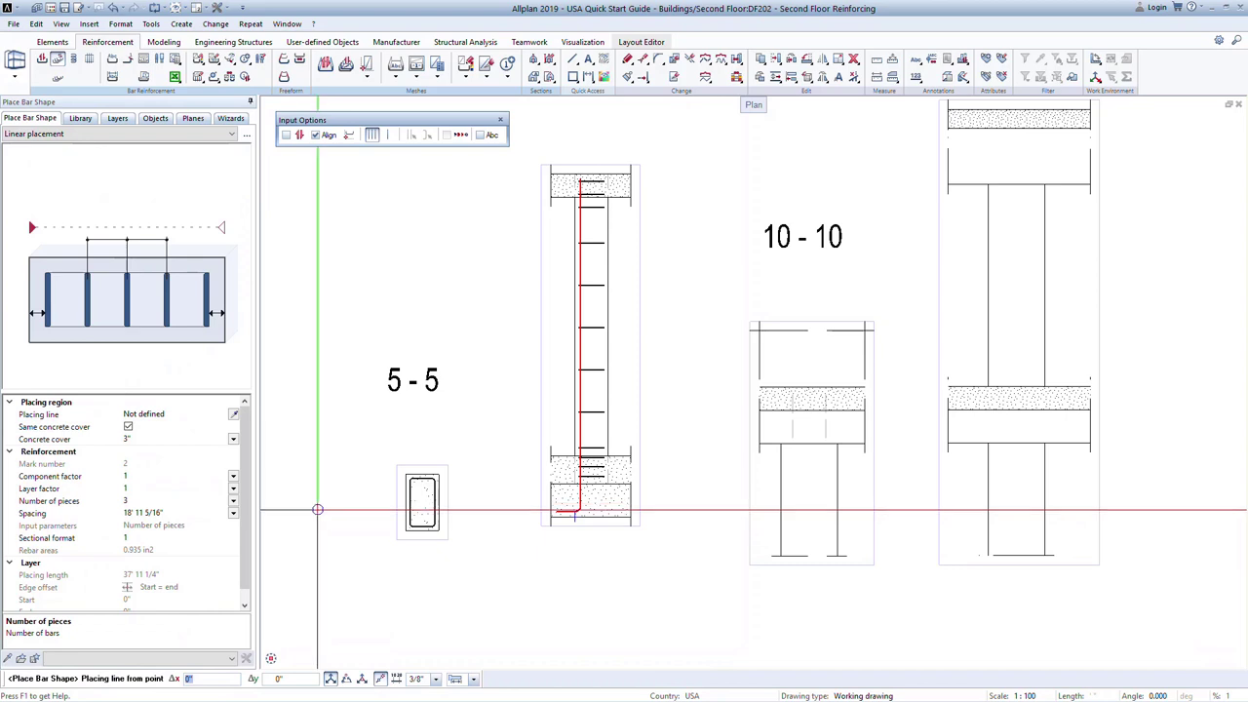
pyautogui.click(406, 489)
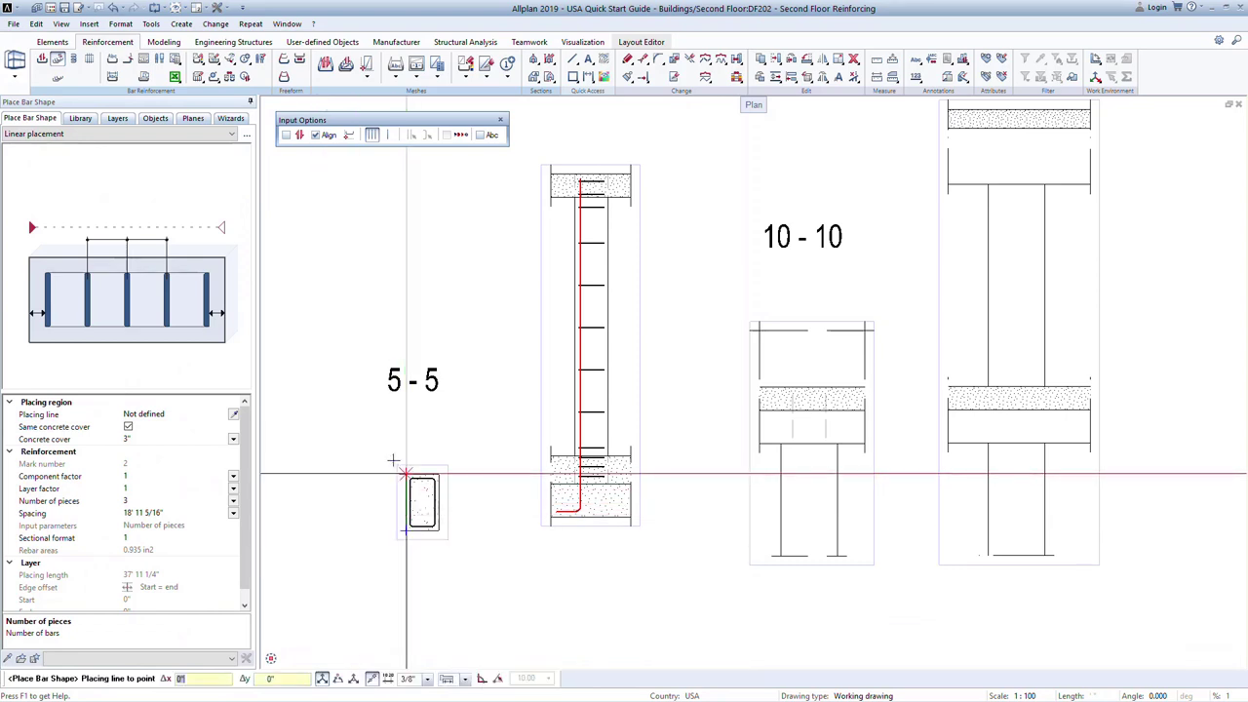
pyautogui.click(407, 474)
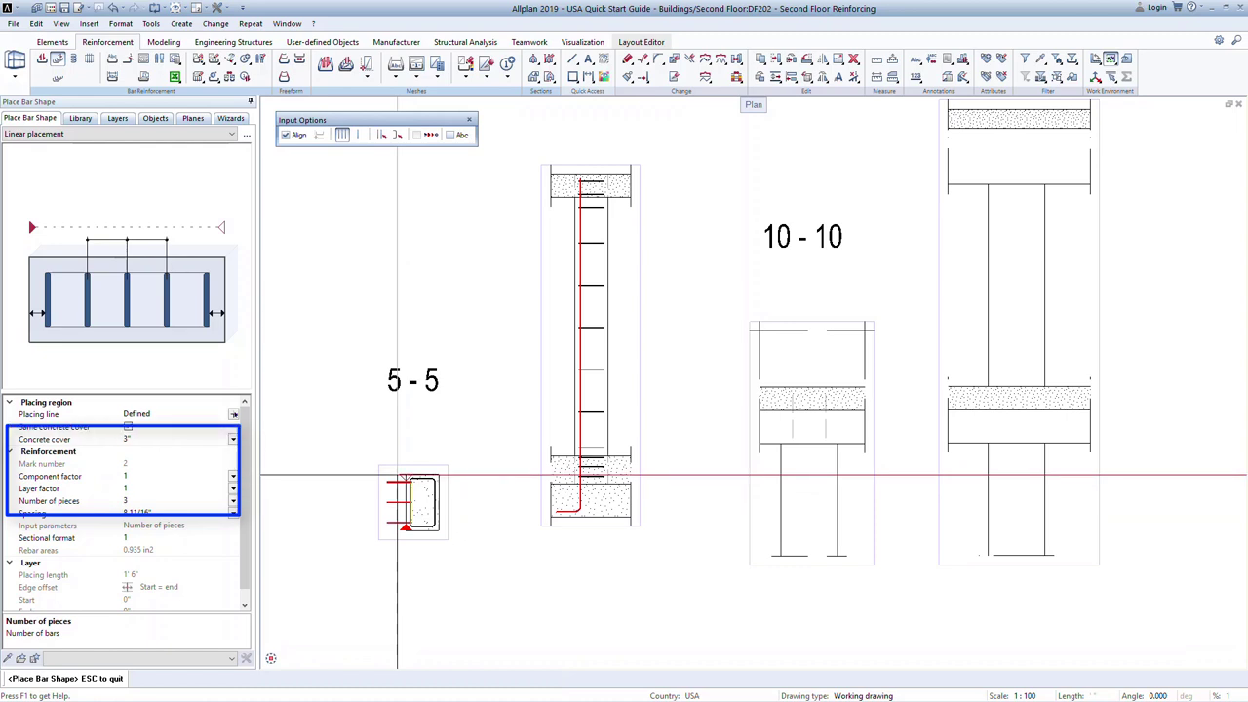
pyautogui.press('Escape')
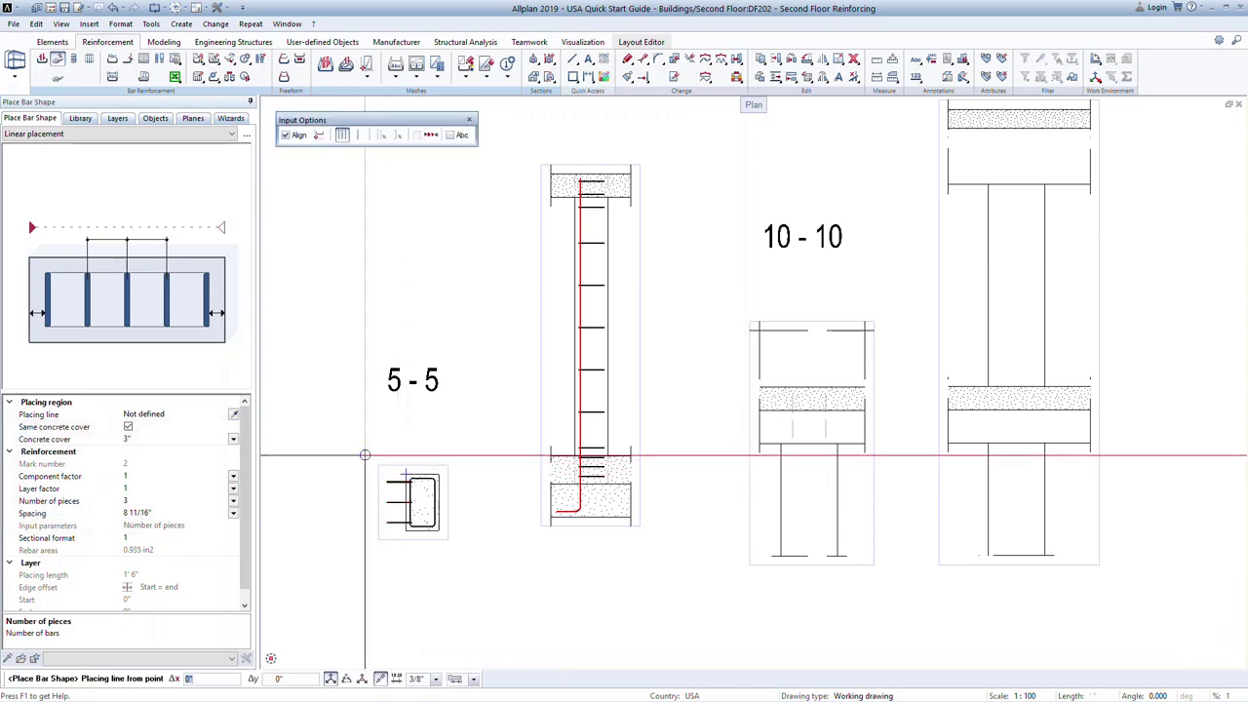
pyautogui.press('Escape')
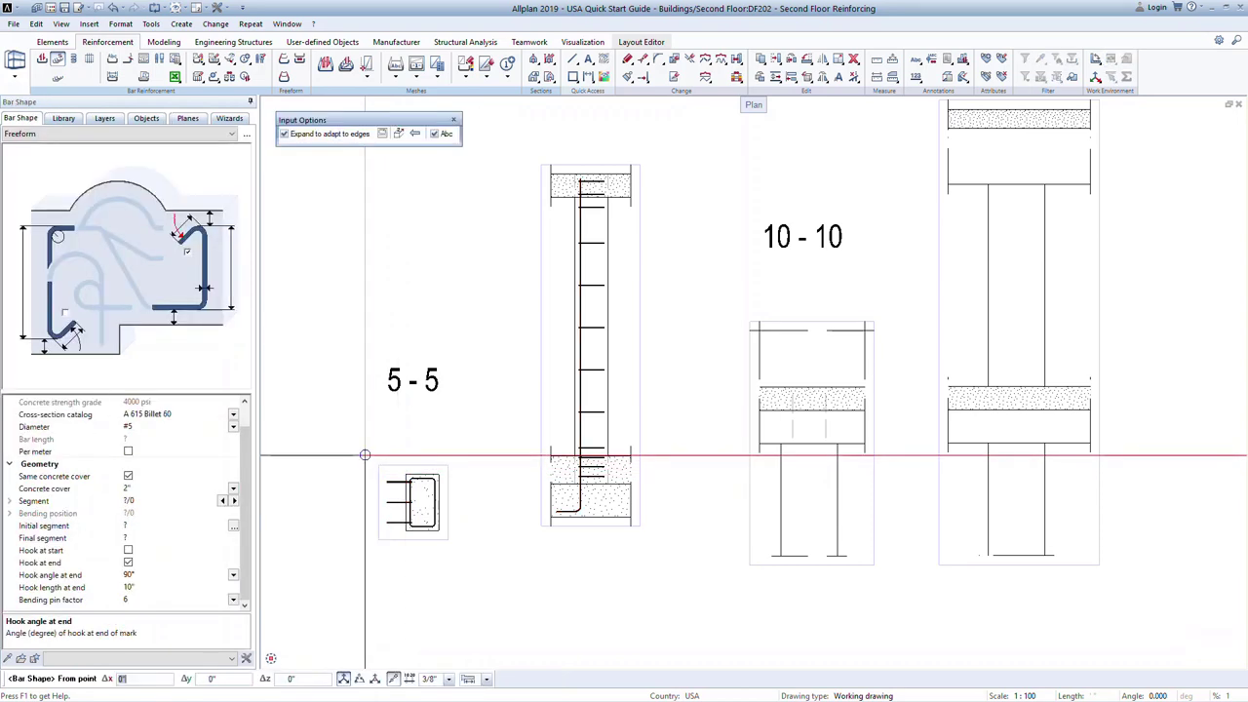
pyautogui.press('Escape')
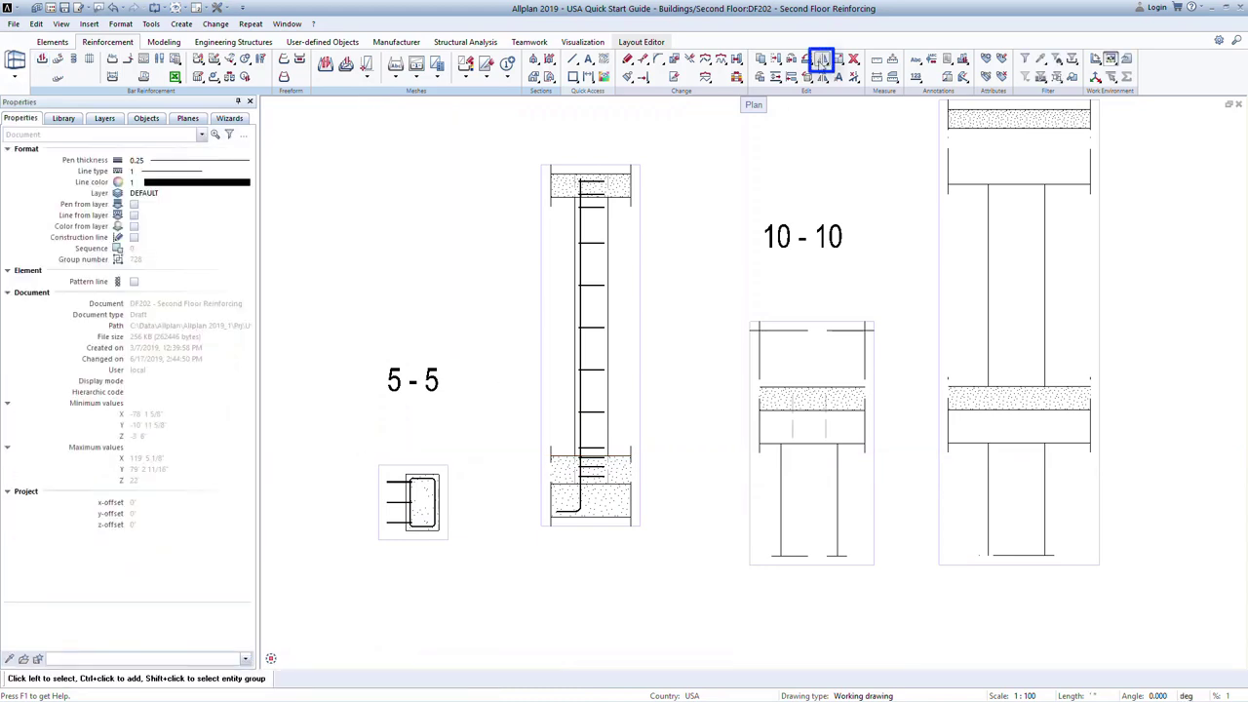
# Step: Copy and mirror the section 5-5 rebar about the column's vertical axis
pyautogui.click(823, 63)
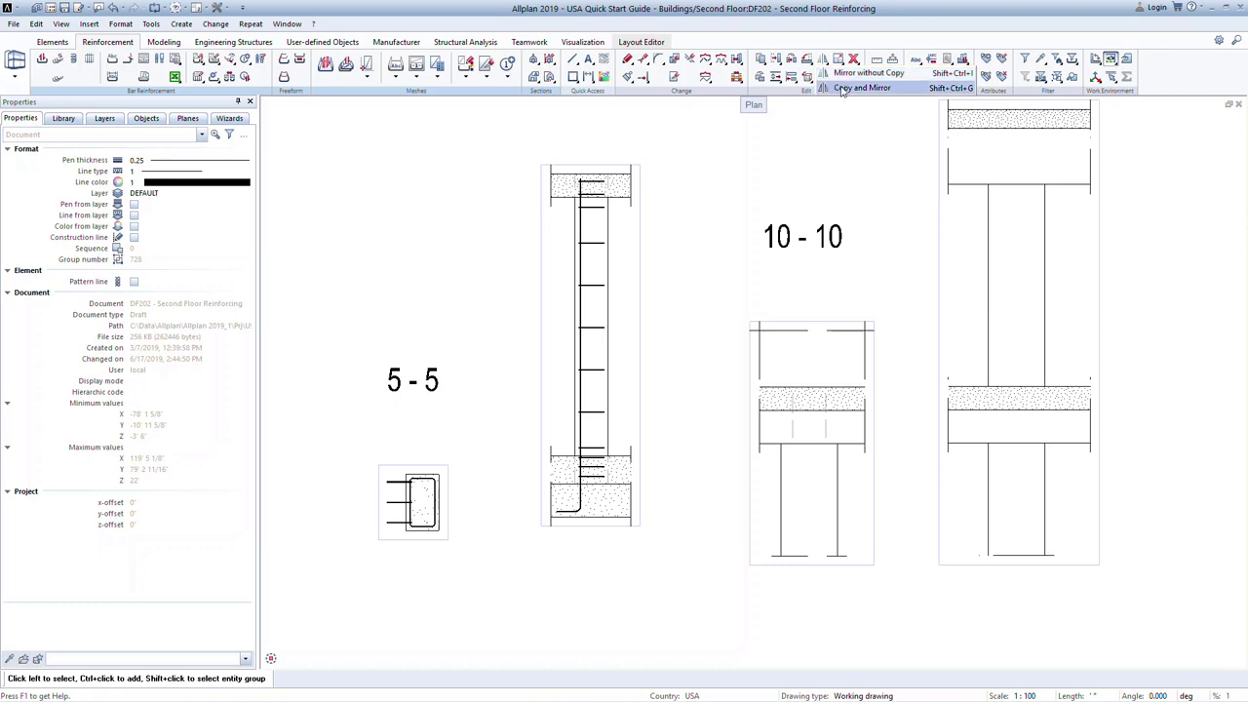
pyautogui.click(861, 88)
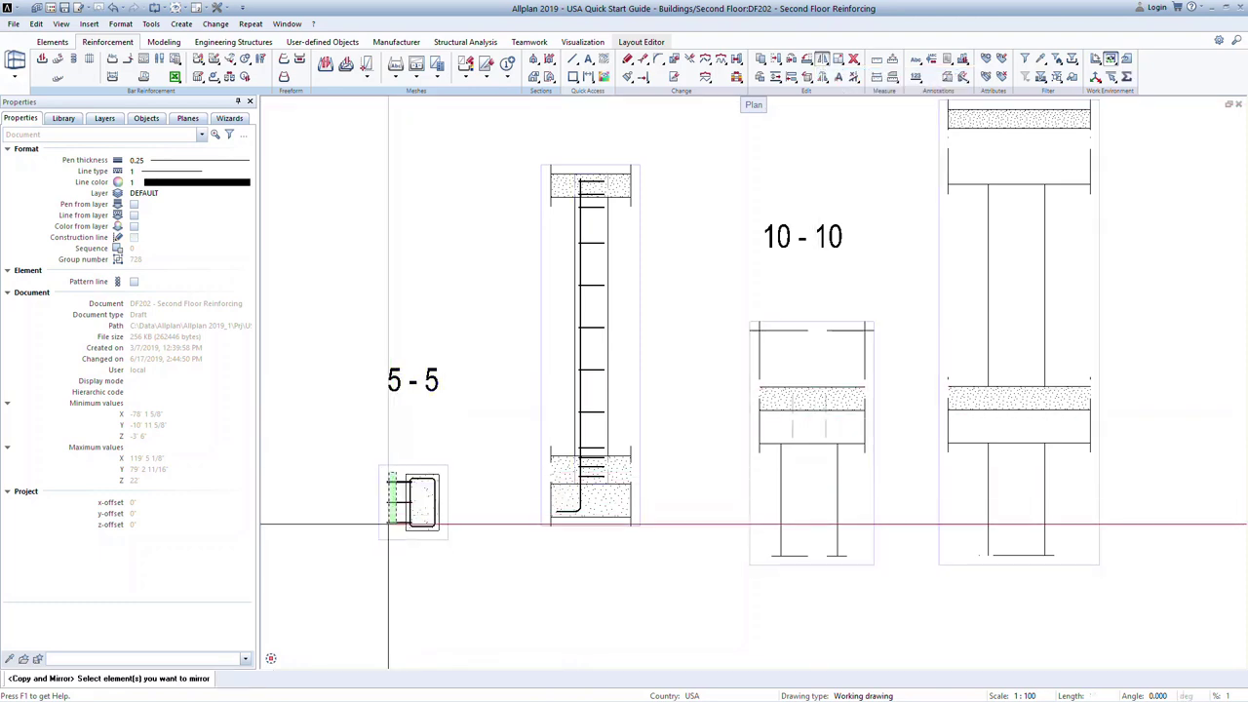
pyautogui.click(392, 480)
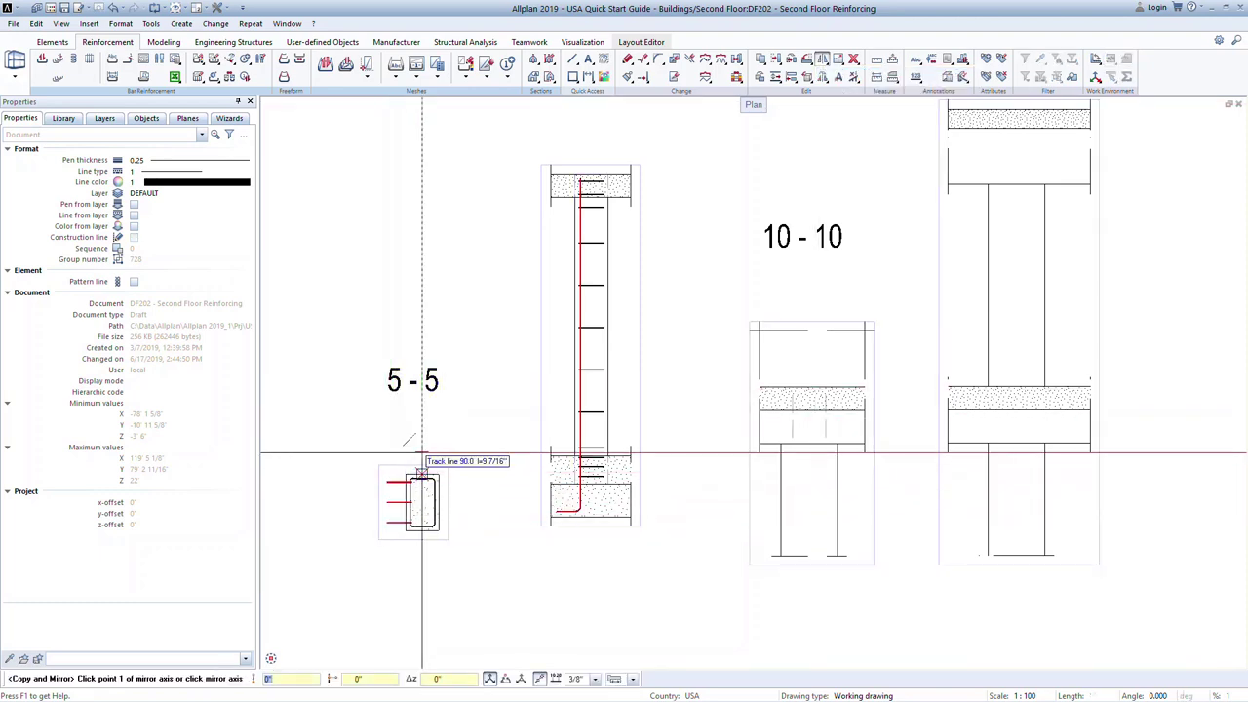
pyautogui.click(422, 458)
pyautogui.click(424, 481)
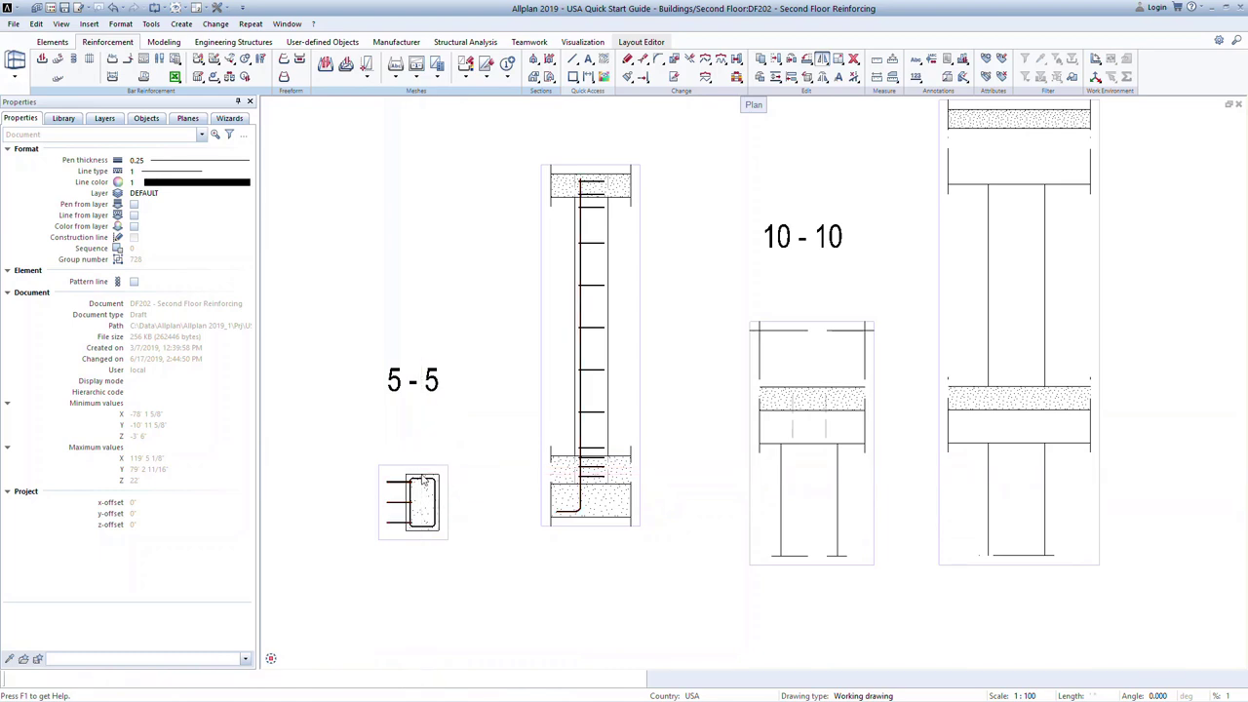
pyautogui.press('Escape')
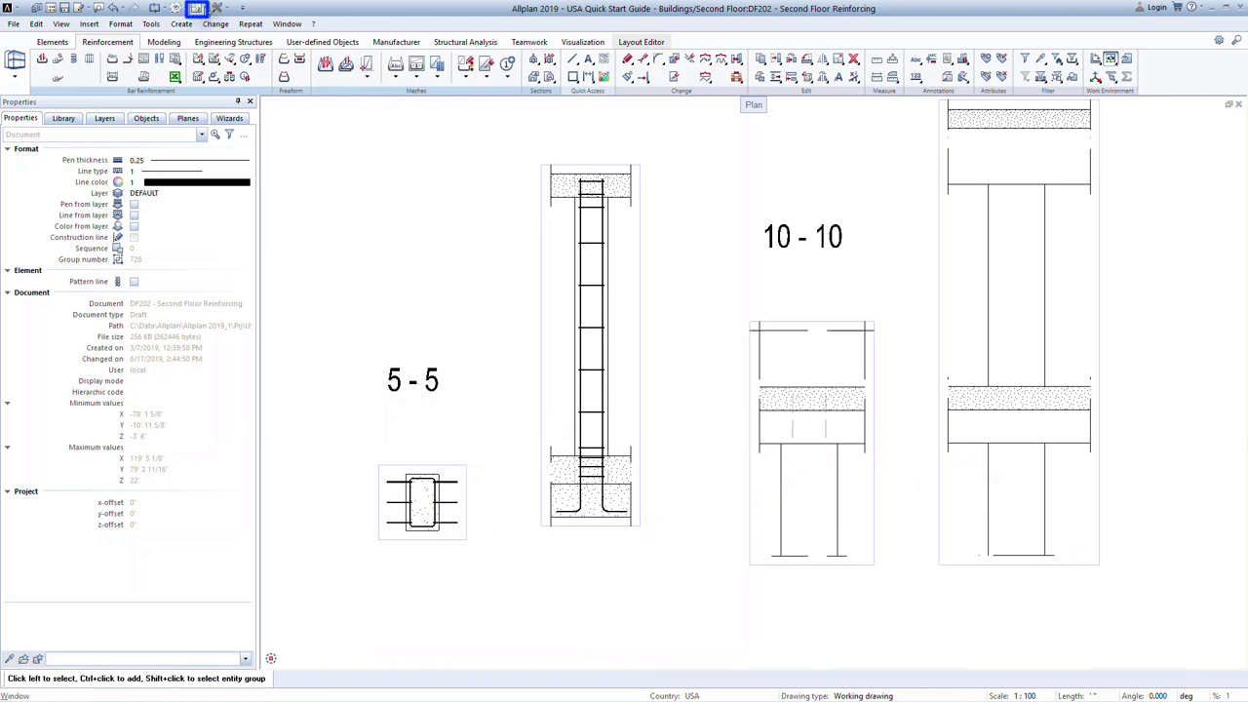
# Step: Split the window into 2 viewports and render the elevation shaded
pyautogui.click(195, 8)
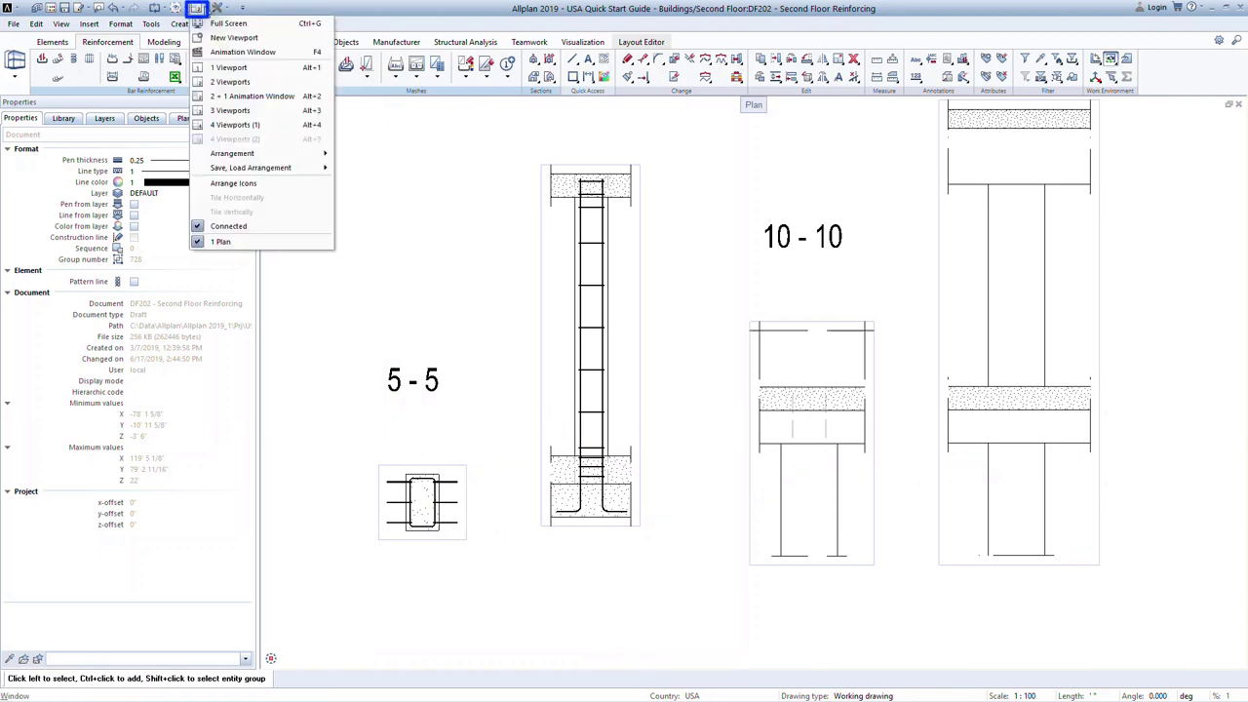
pyautogui.click(226, 82)
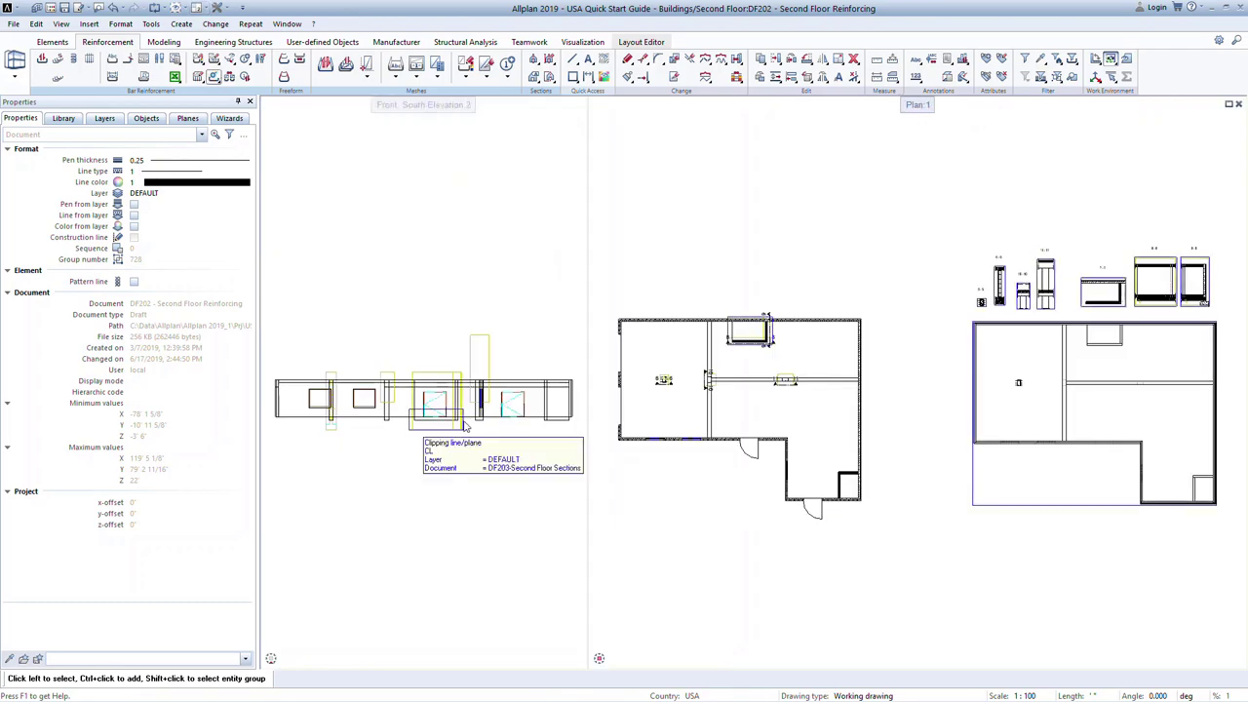
pyautogui.click(577, 659)
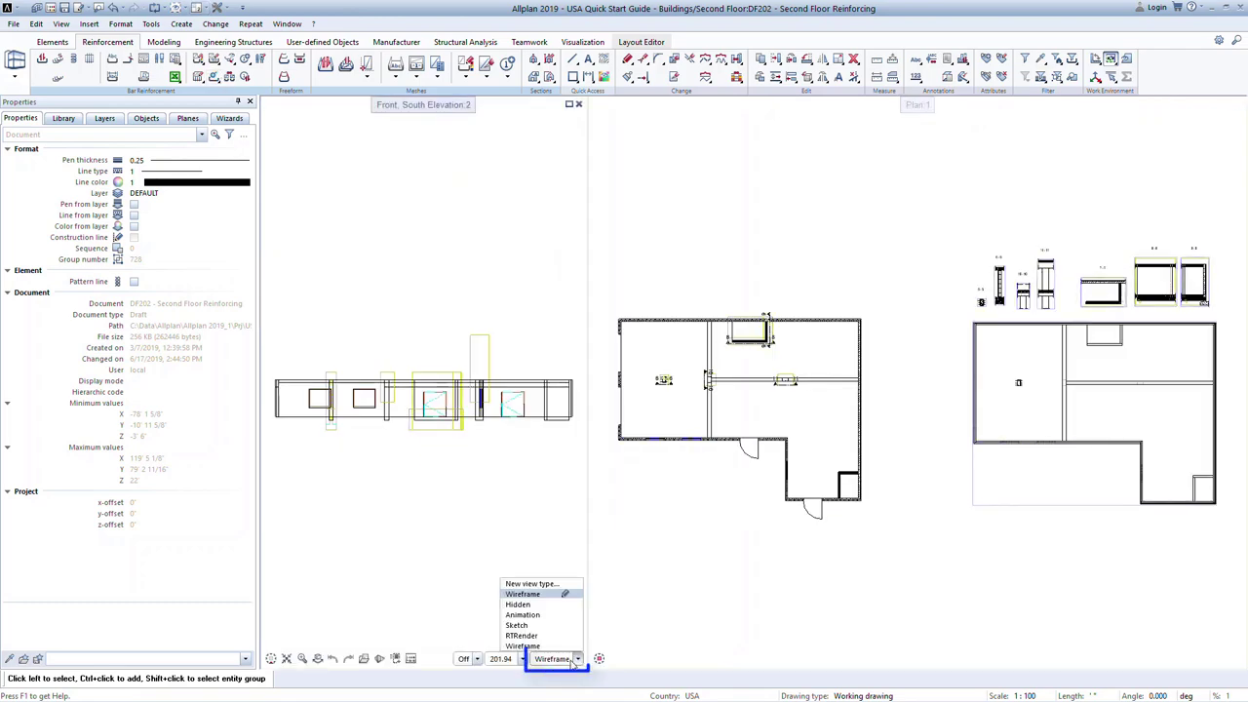
pyautogui.click(522, 623)
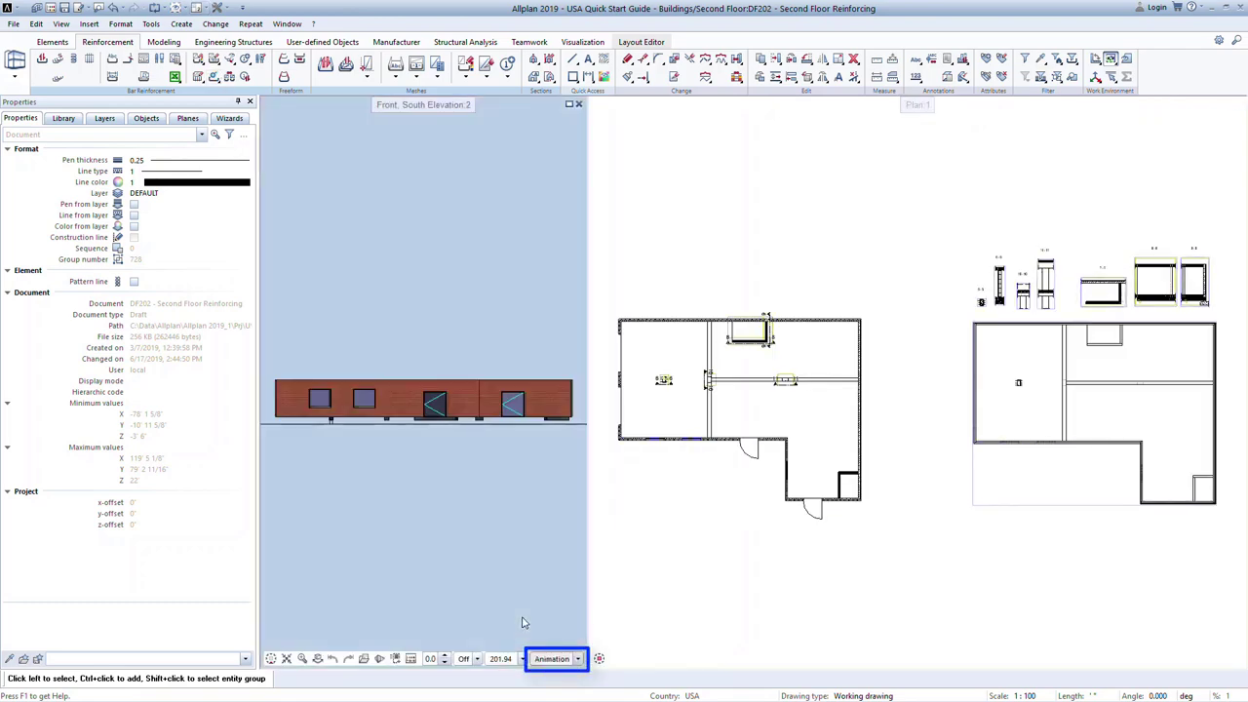
# Step: Rotate the view to an isometric 3D angle and zoom into the column
pyautogui.click(317, 659)
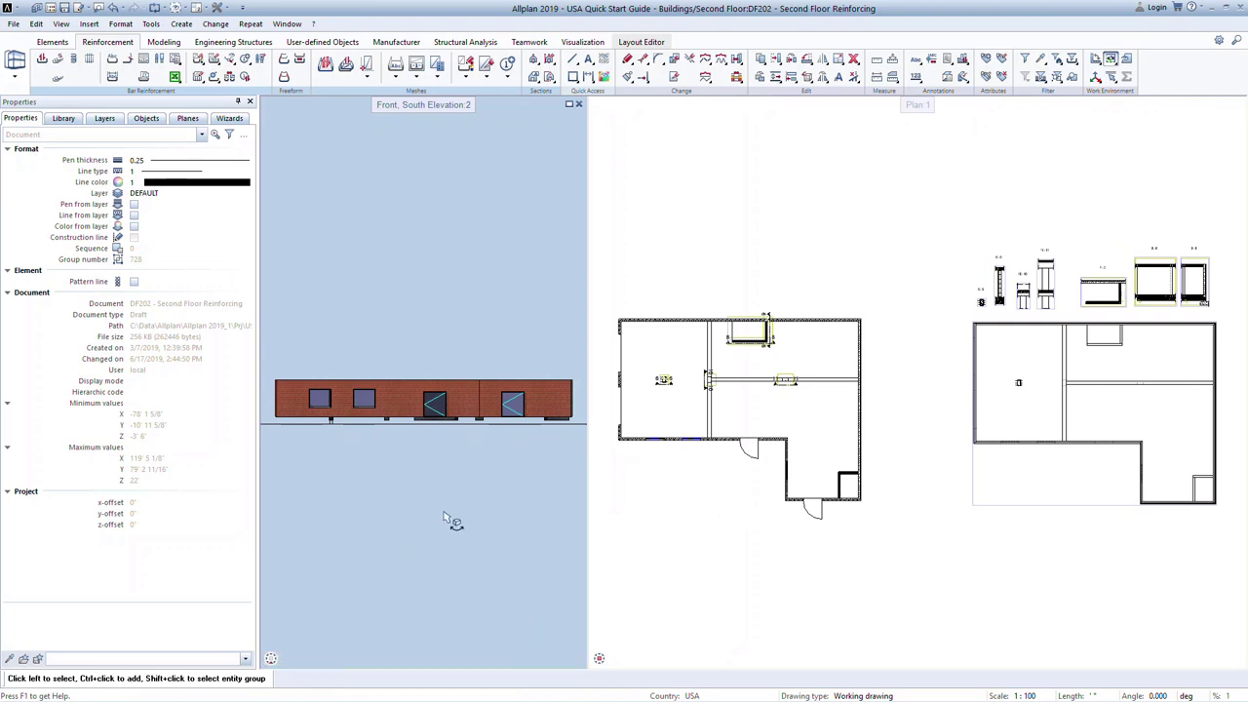
pyautogui.moveTo(451, 520); pyautogui.dragTo(371, 432)
pyautogui.scroll(6, 370, 432)
pyautogui.scroll(3, 370, 432)
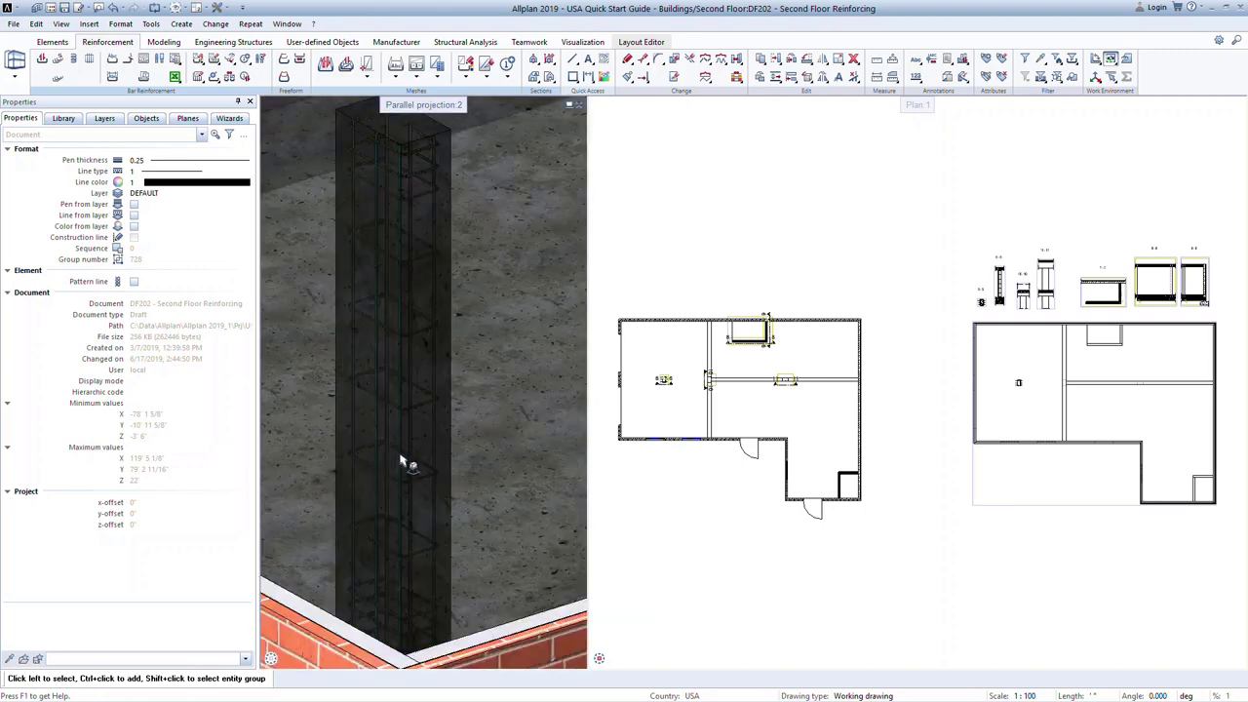
pyautogui.moveTo(407, 465); pyautogui.dragTo(411, 452, button='middle')
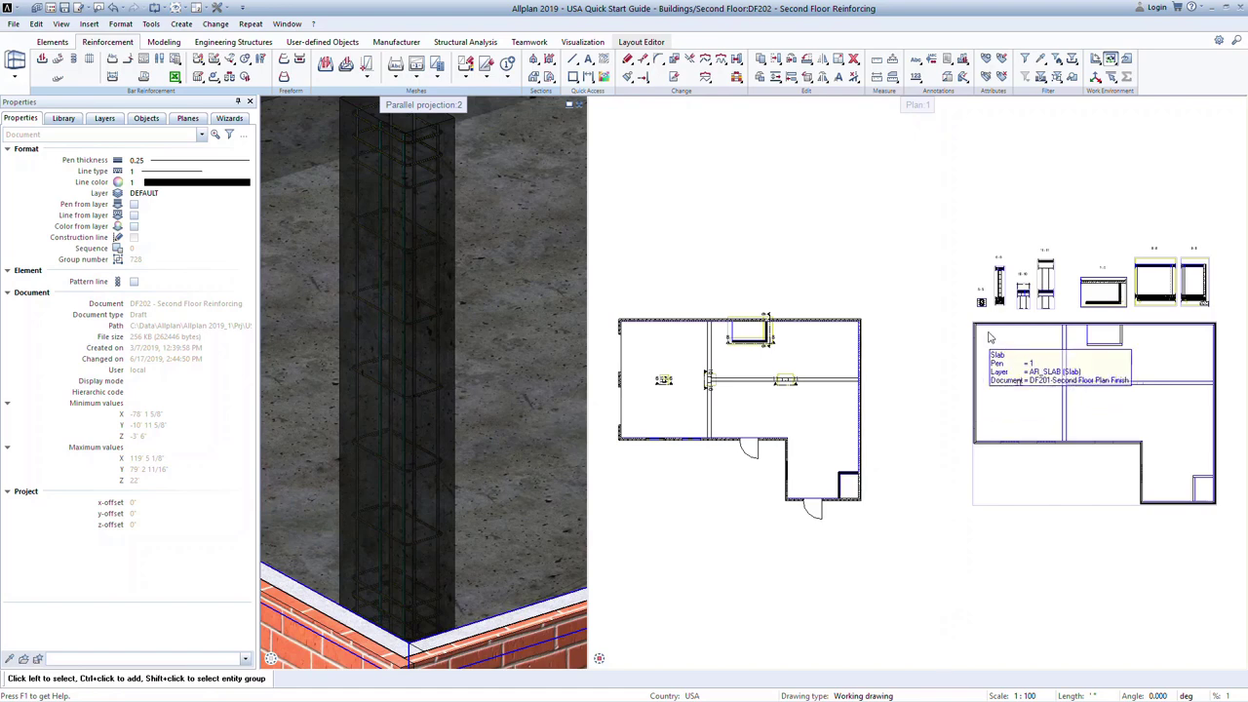
pyautogui.scroll(5, 989, 290)
pyautogui.scroll(3, 989, 290)
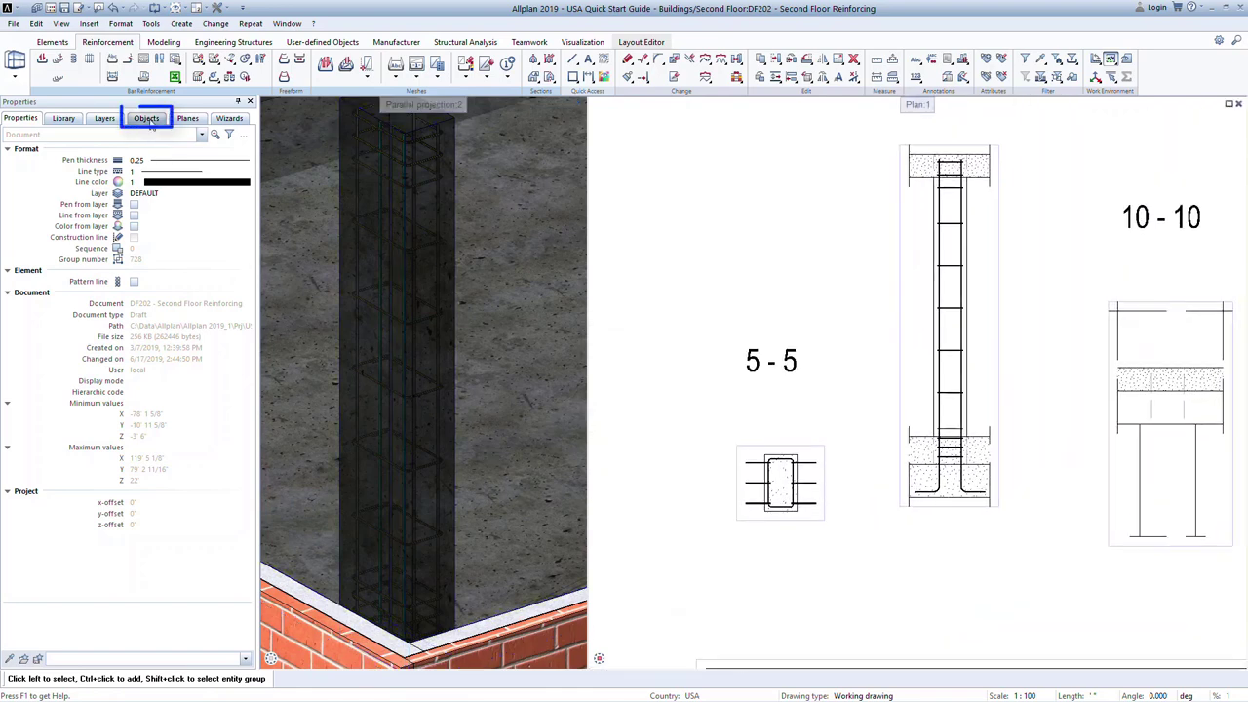
# Step: Hide Slabs and Walls under Buildings/Second Floor in the Objects palette
pyautogui.click(145, 118)
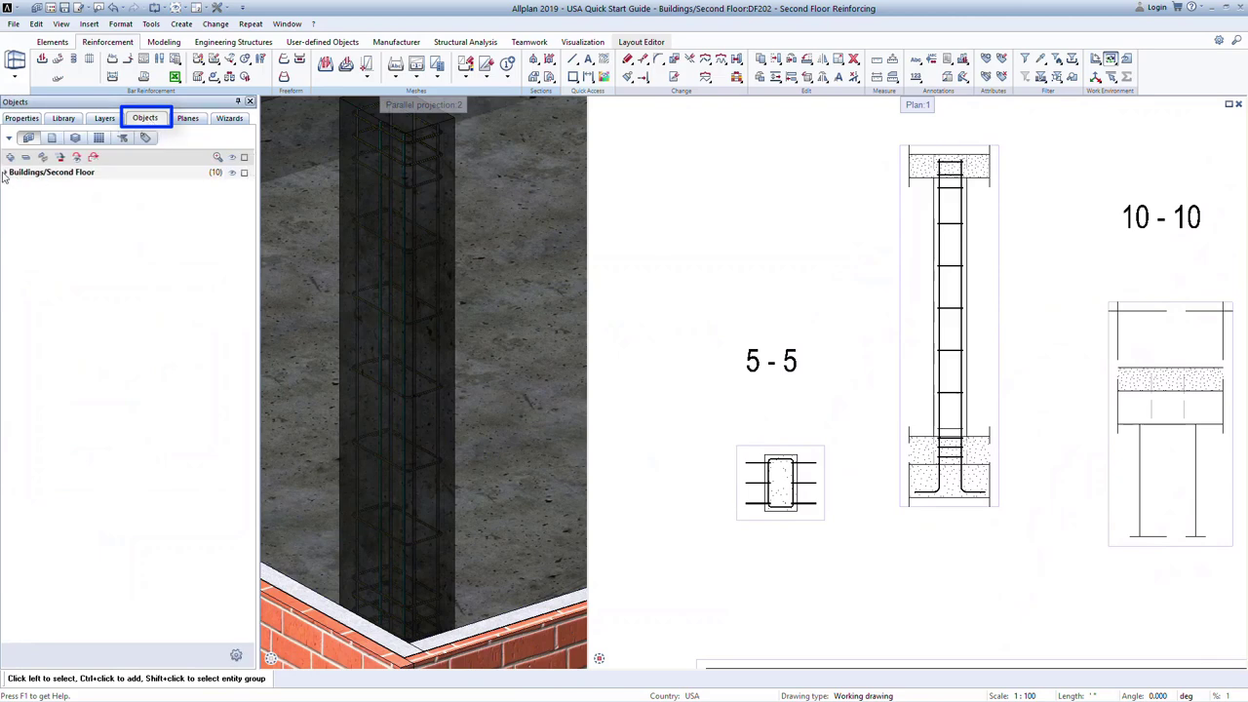
pyautogui.click(5, 173)
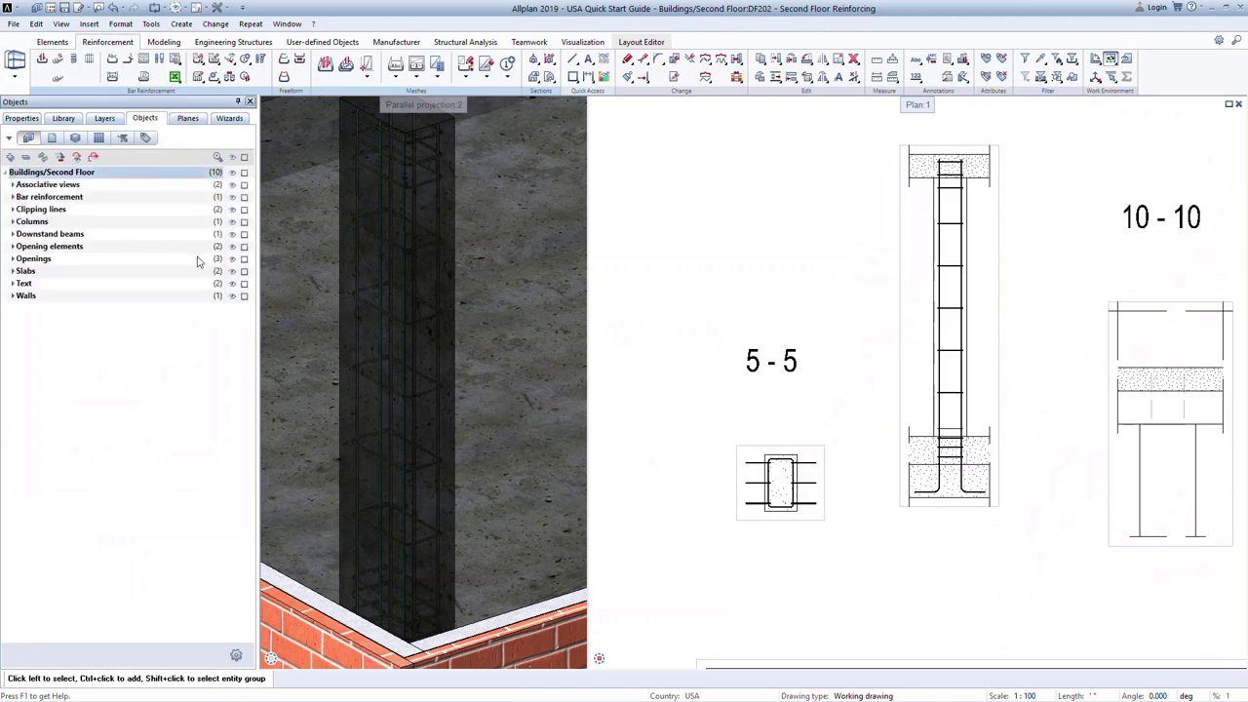
pyautogui.click(232, 271)
pyautogui.click(232, 295)
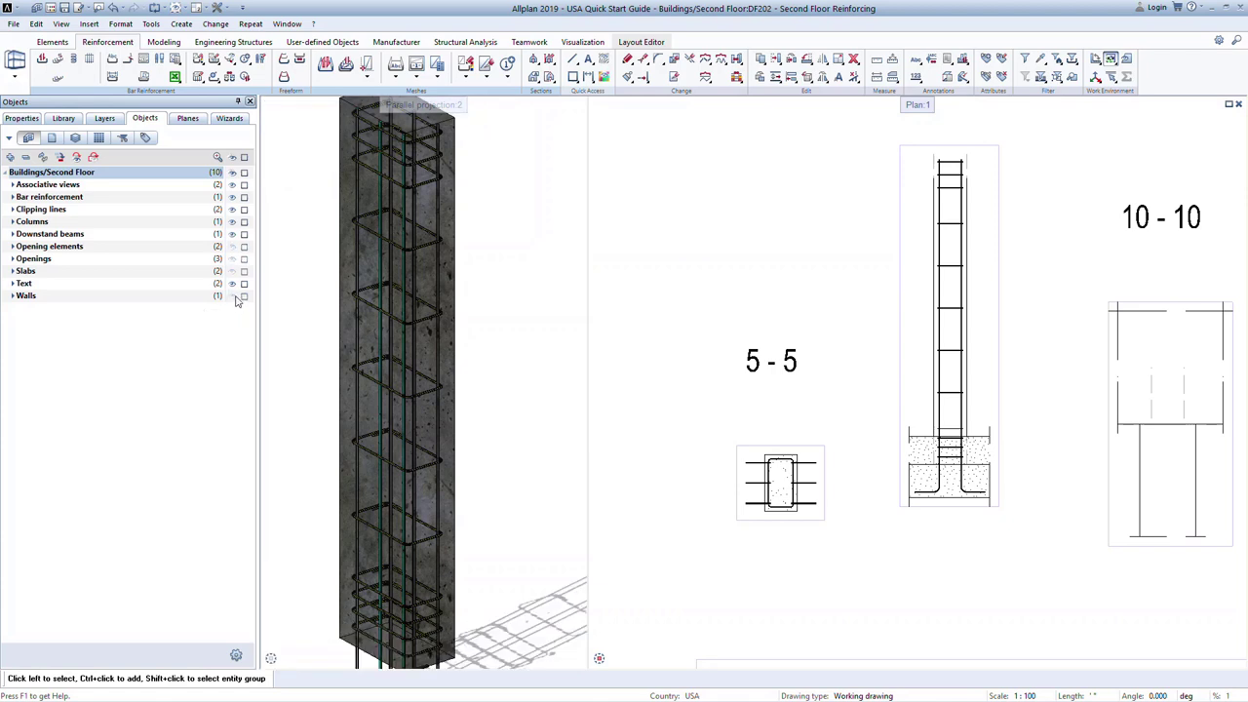
pyautogui.scroll(-2, 515, 409)
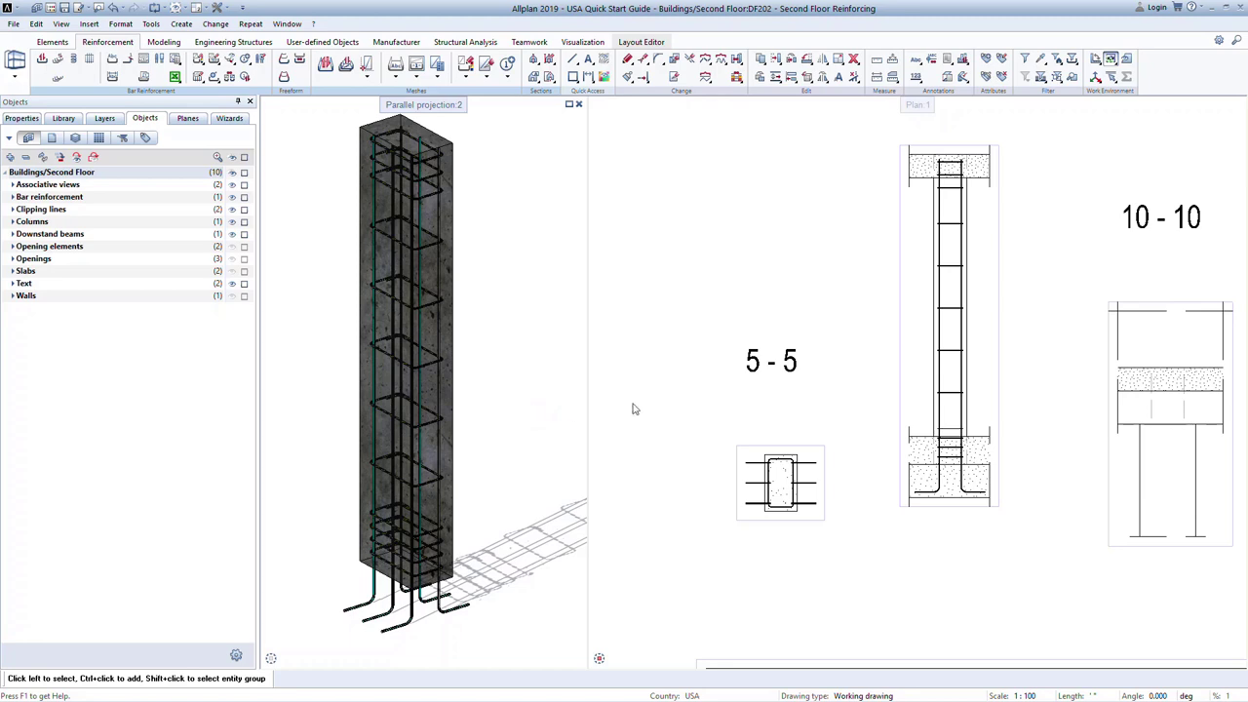
# Step: Turn on Show clipping path for section 5-5
pyautogui.click(751, 451)
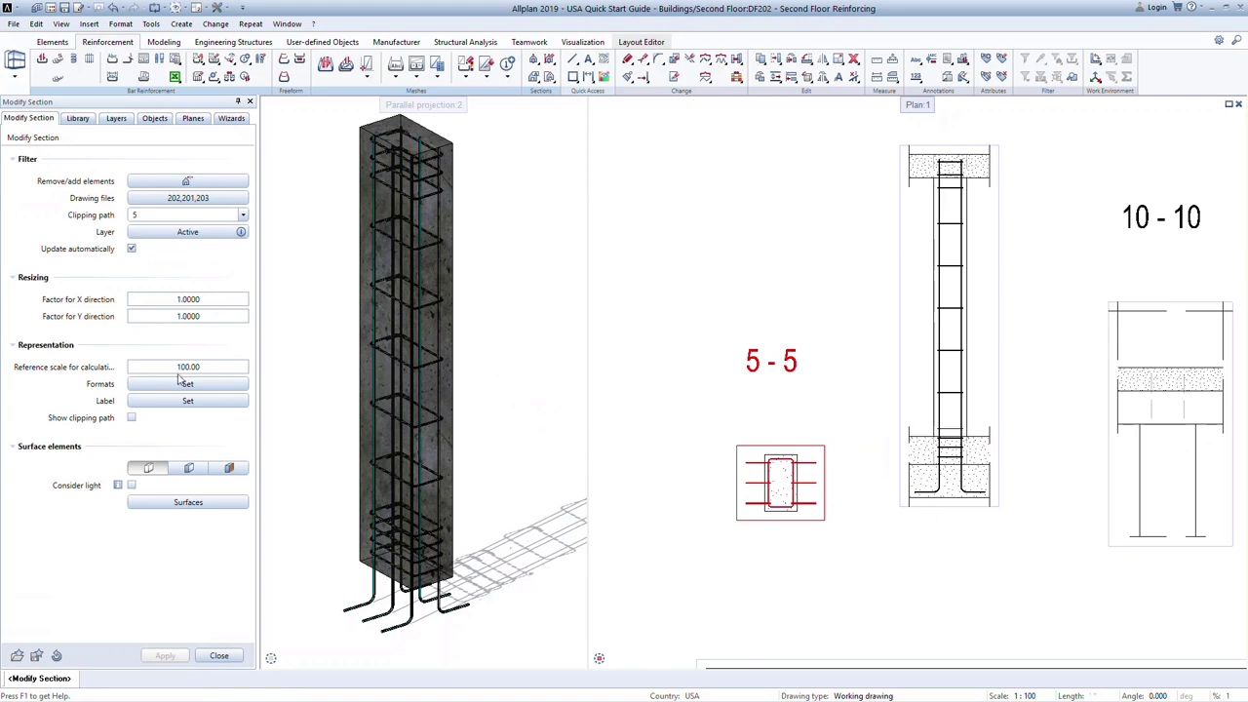
pyautogui.click(131, 418)
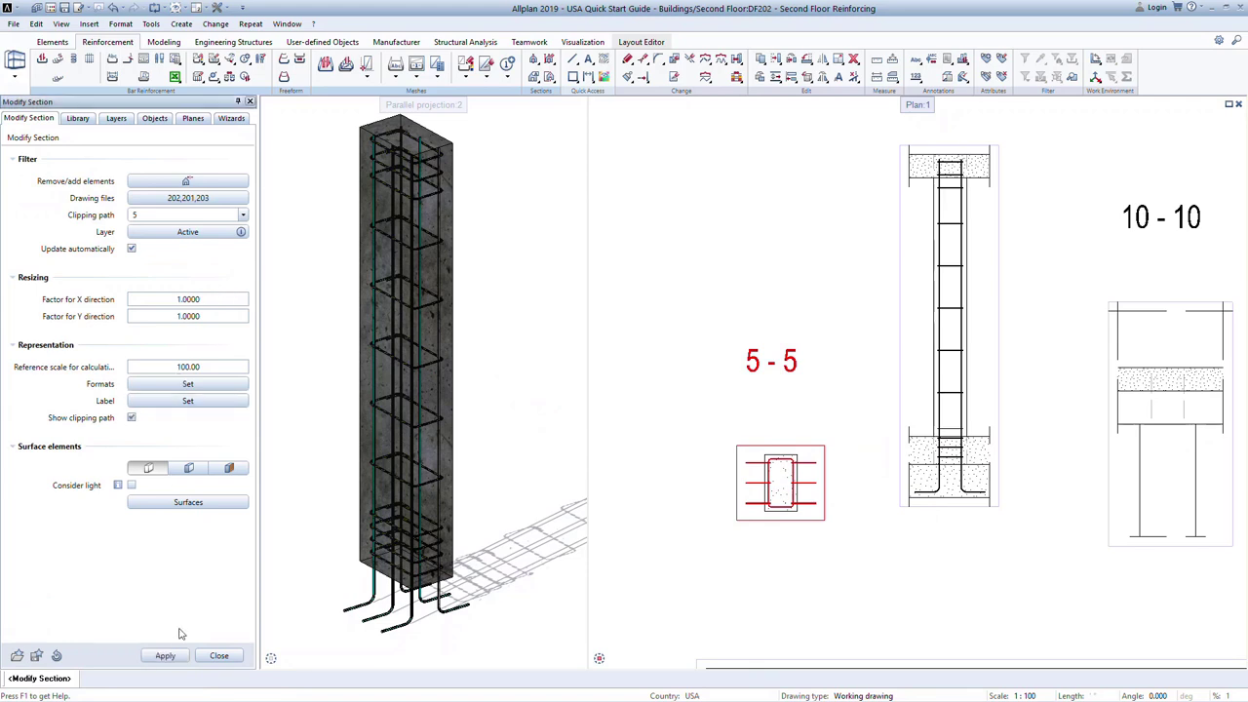
pyautogui.click(165, 655)
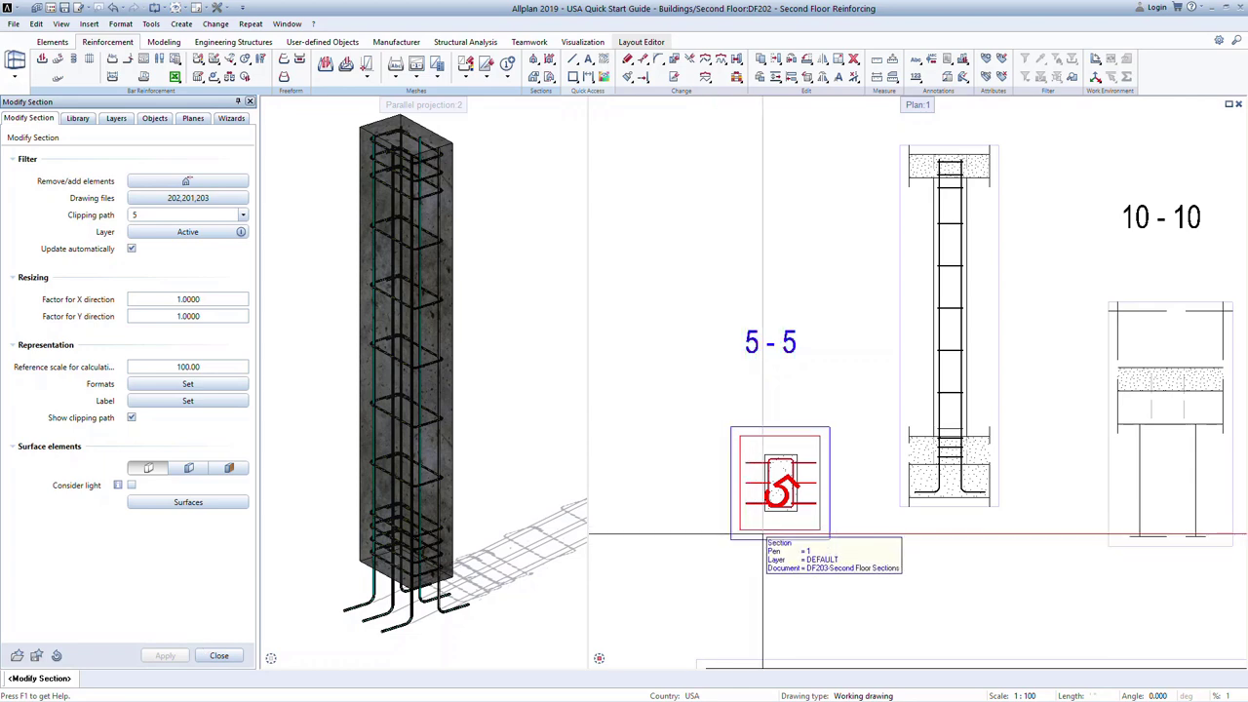
pyautogui.press('Escape')
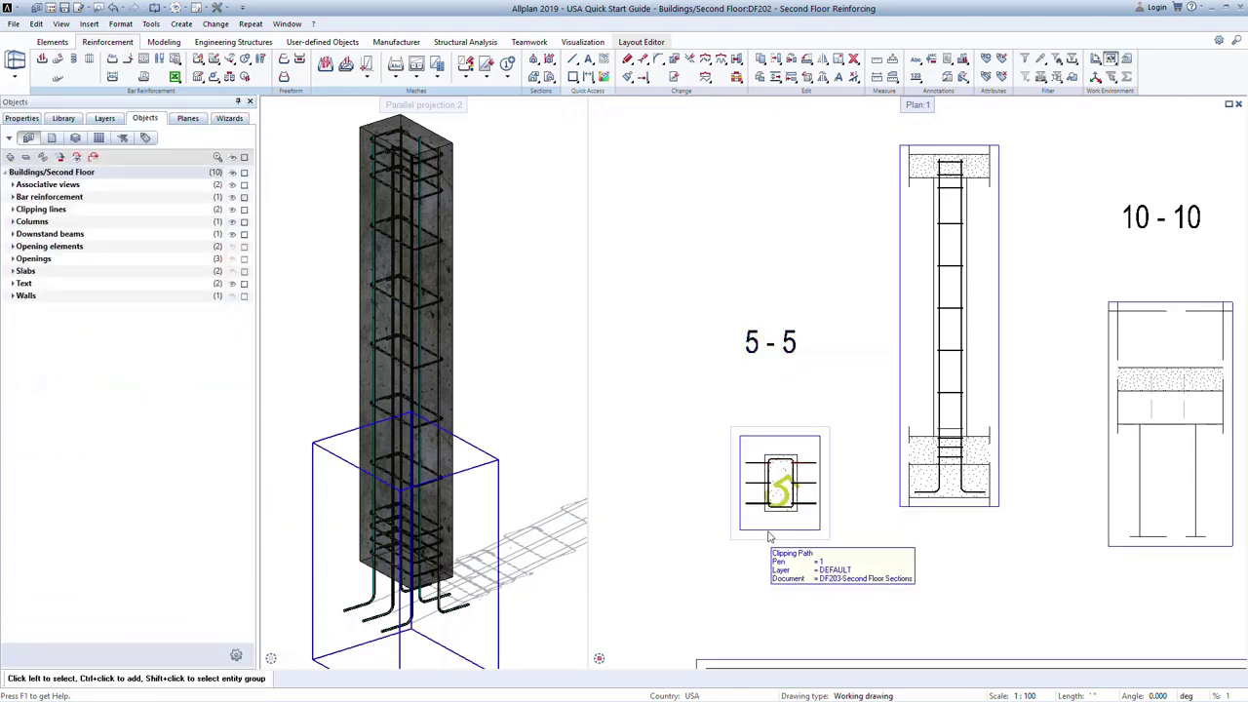
# Step: Set the section 5-5 clipping path's bottom level to 1'
pyautogui.doubleClick(769, 535)
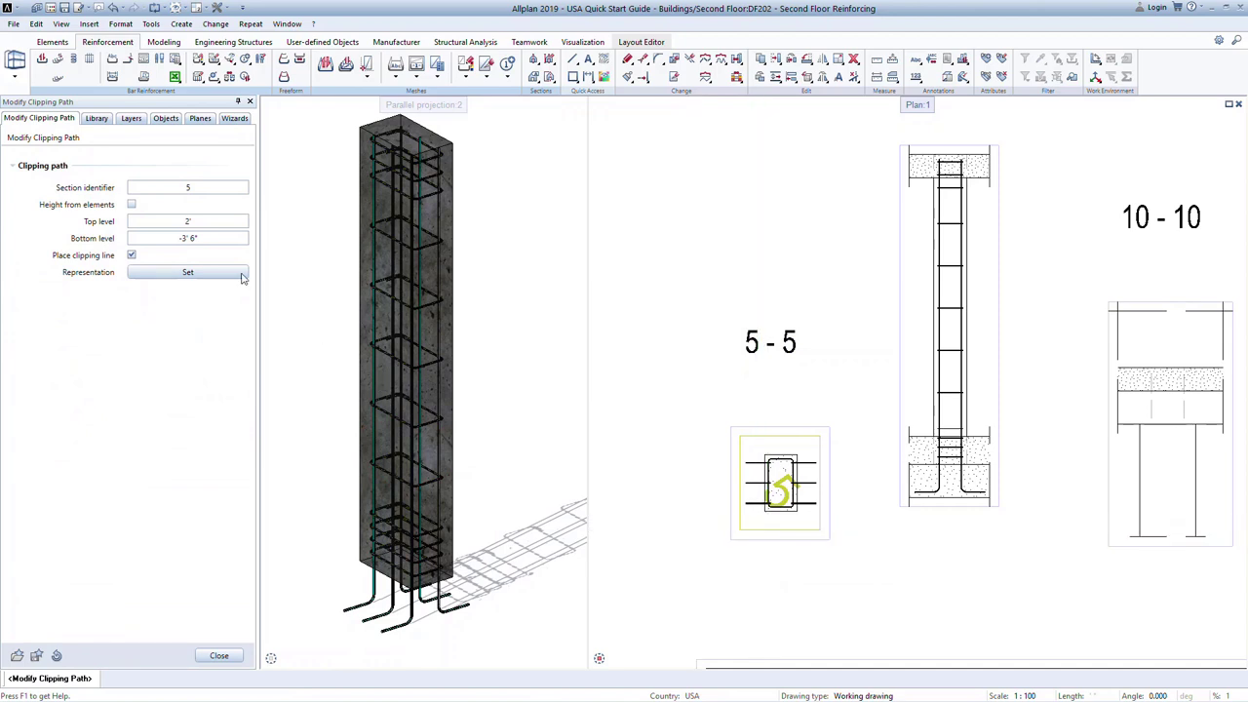
pyautogui.click(189, 237)
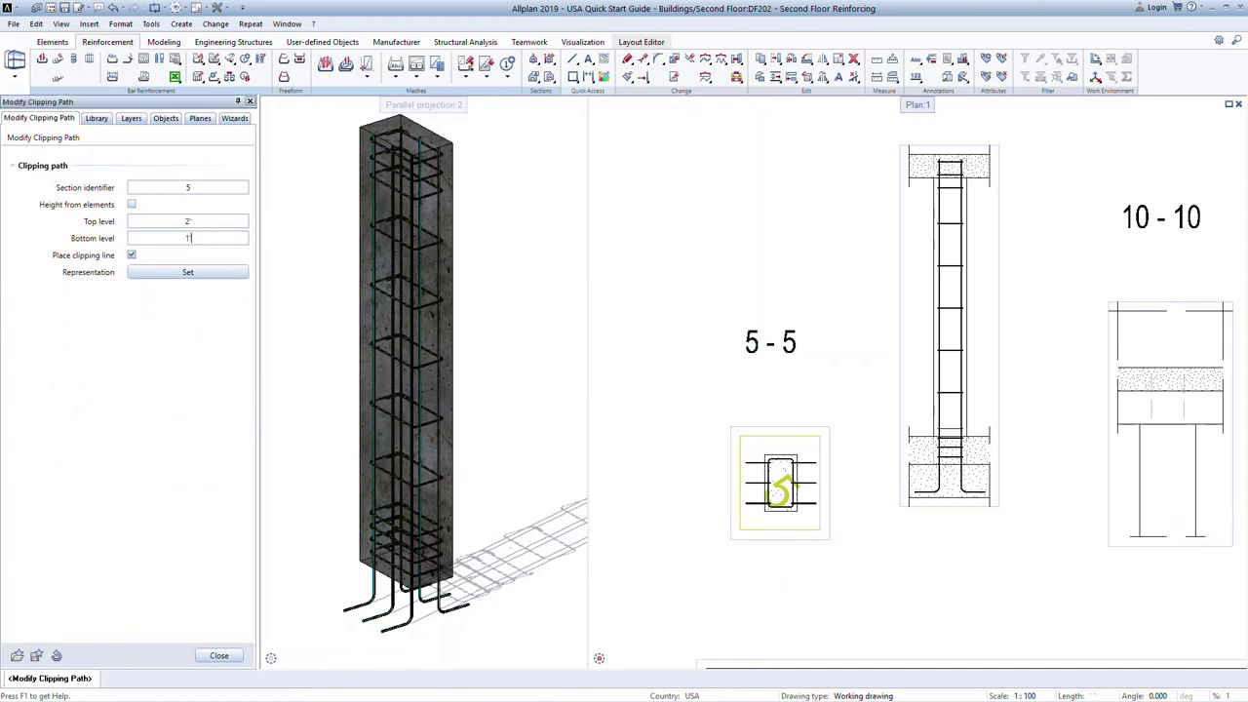
pyautogui.write('1')
pyautogui.press('Return')
pyautogui.click(217, 656)
# Step: Turn off Show clipping path for section 5-5
pyautogui.scroll(3, 764, 523)
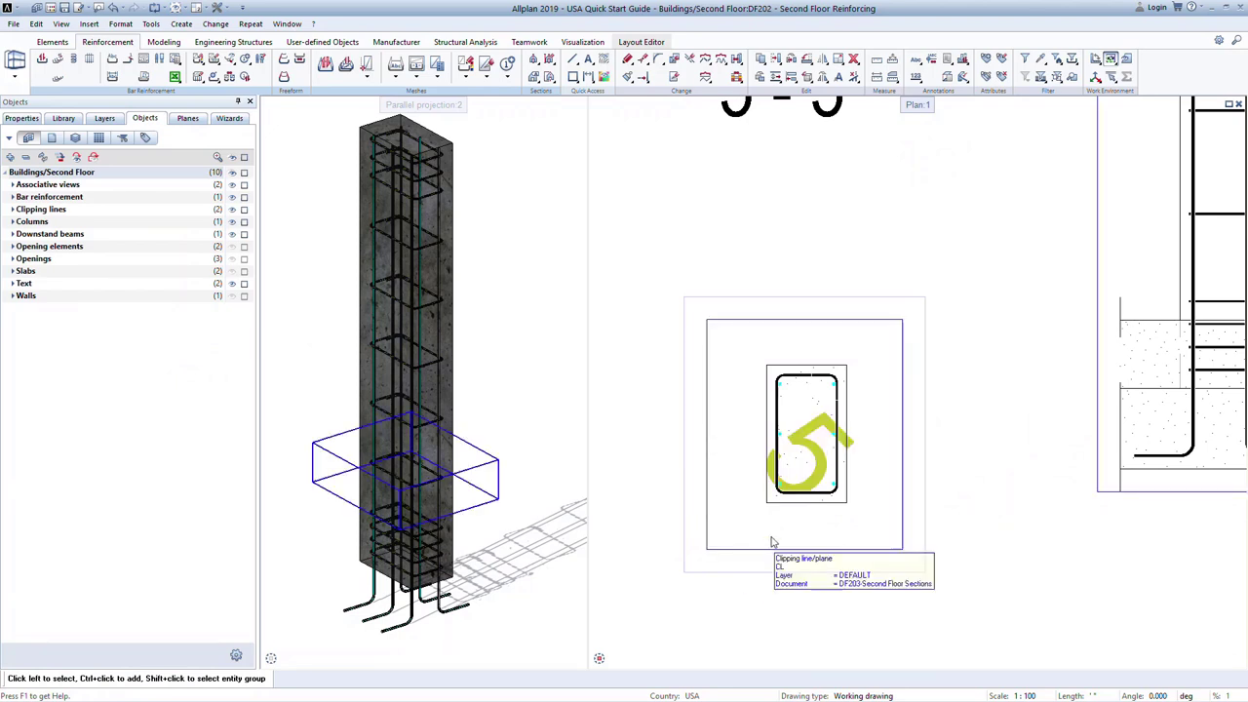
pyautogui.doubleClick(751, 579)
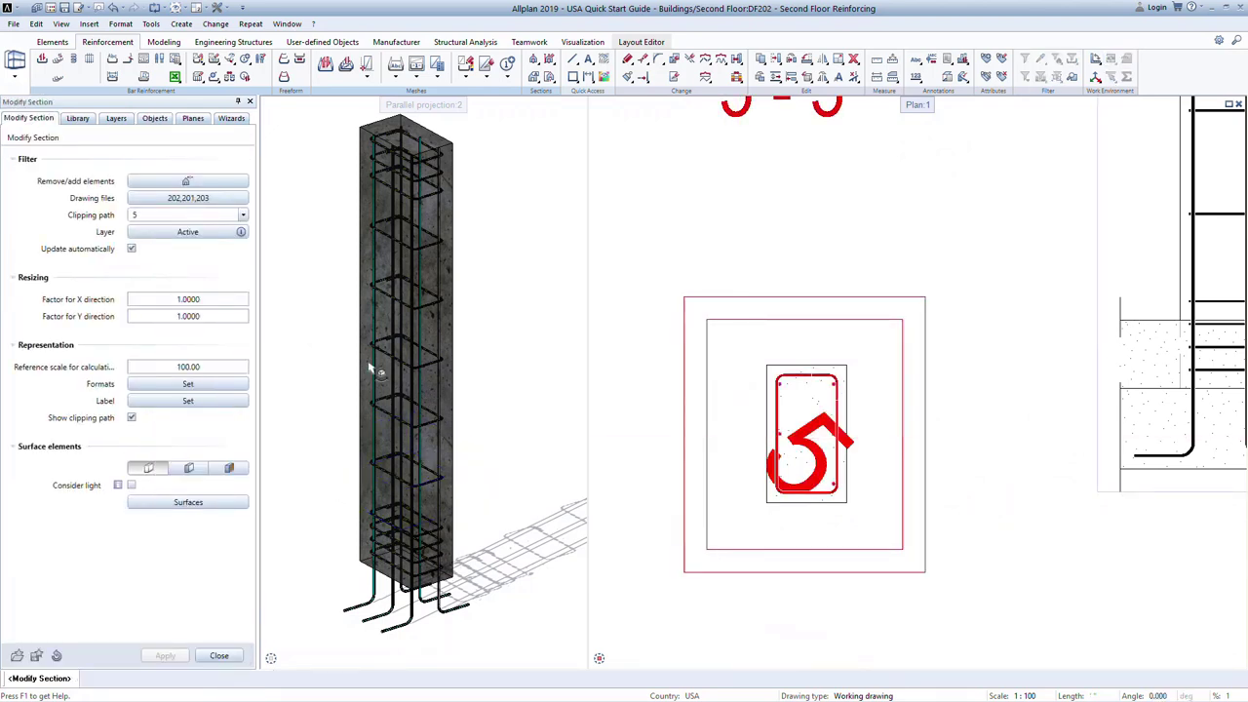
pyautogui.click(130, 418)
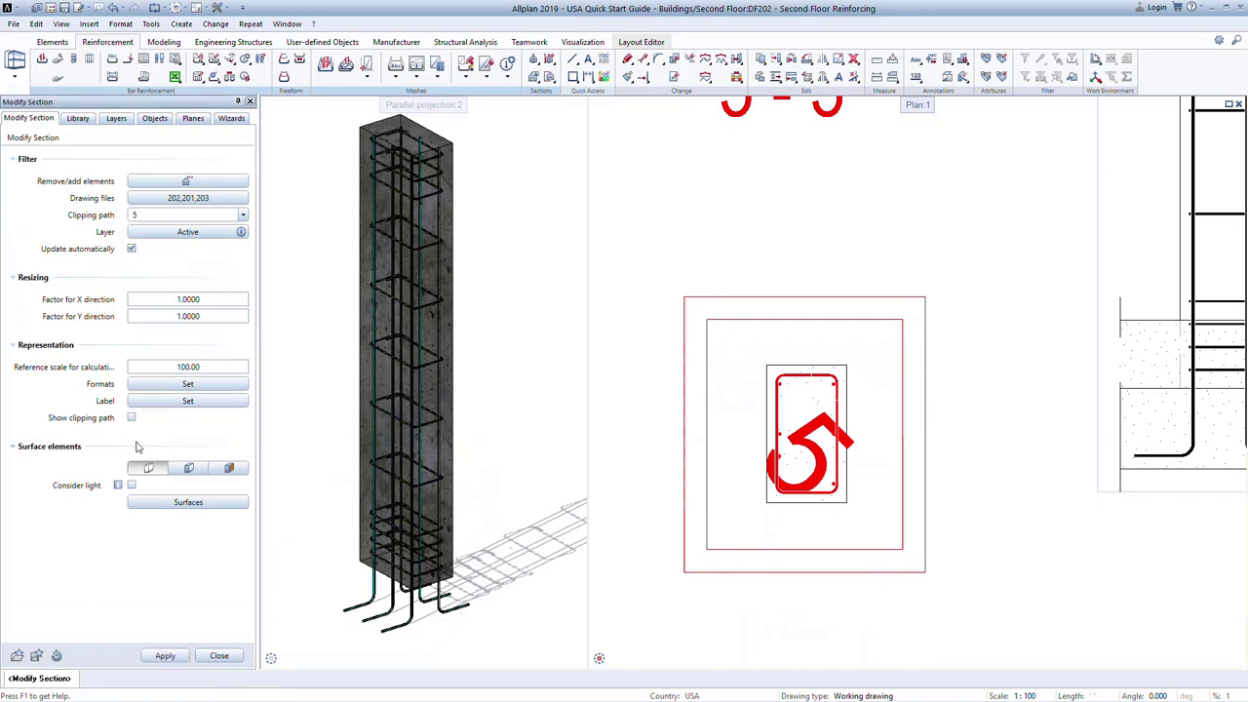
pyautogui.click(164, 656)
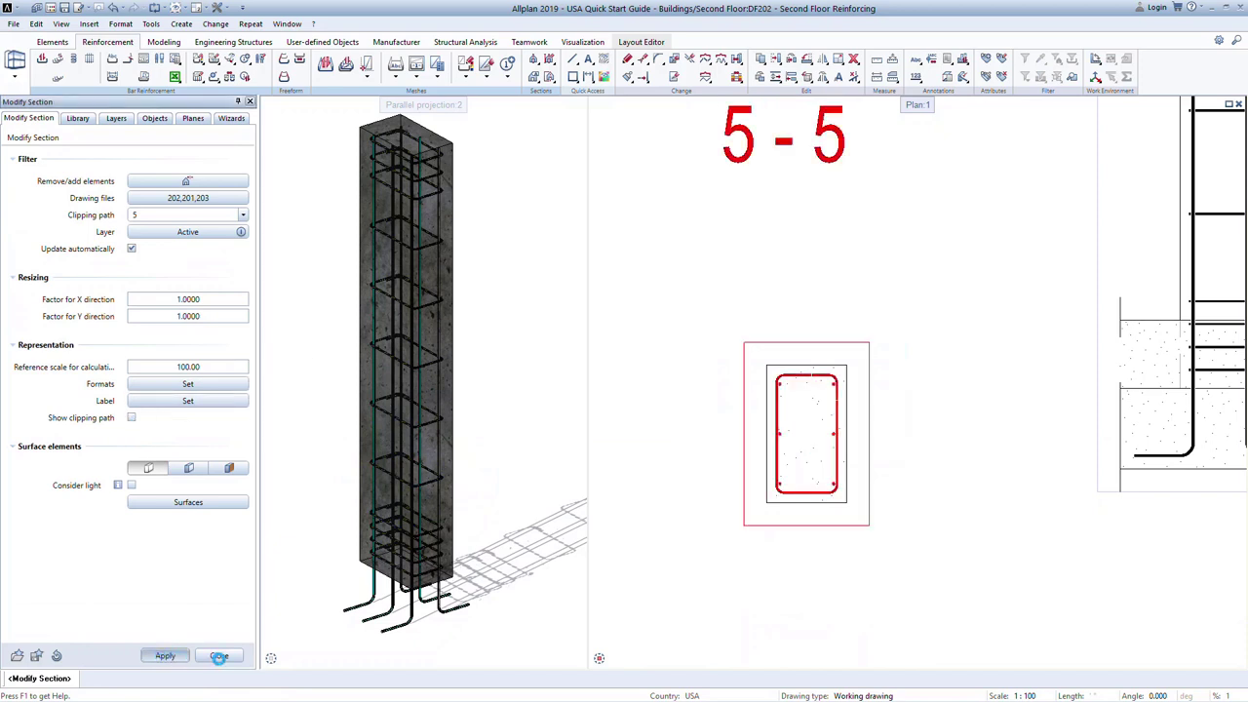
pyautogui.click(218, 656)
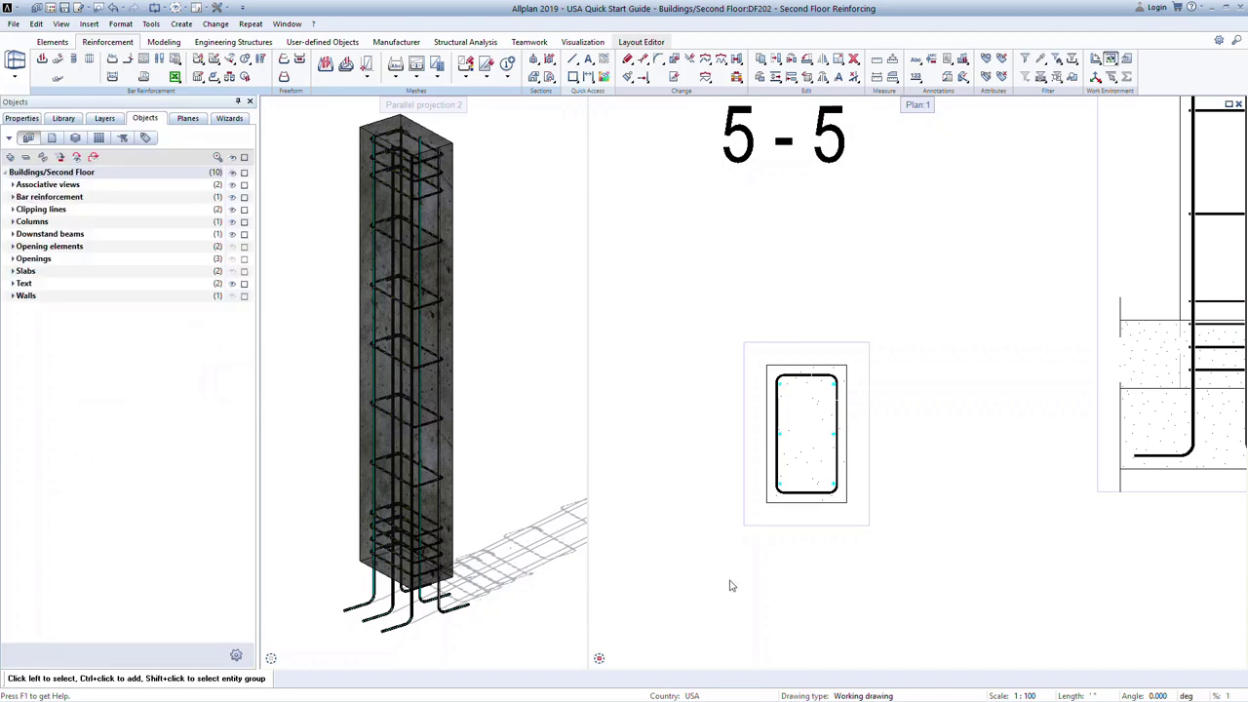